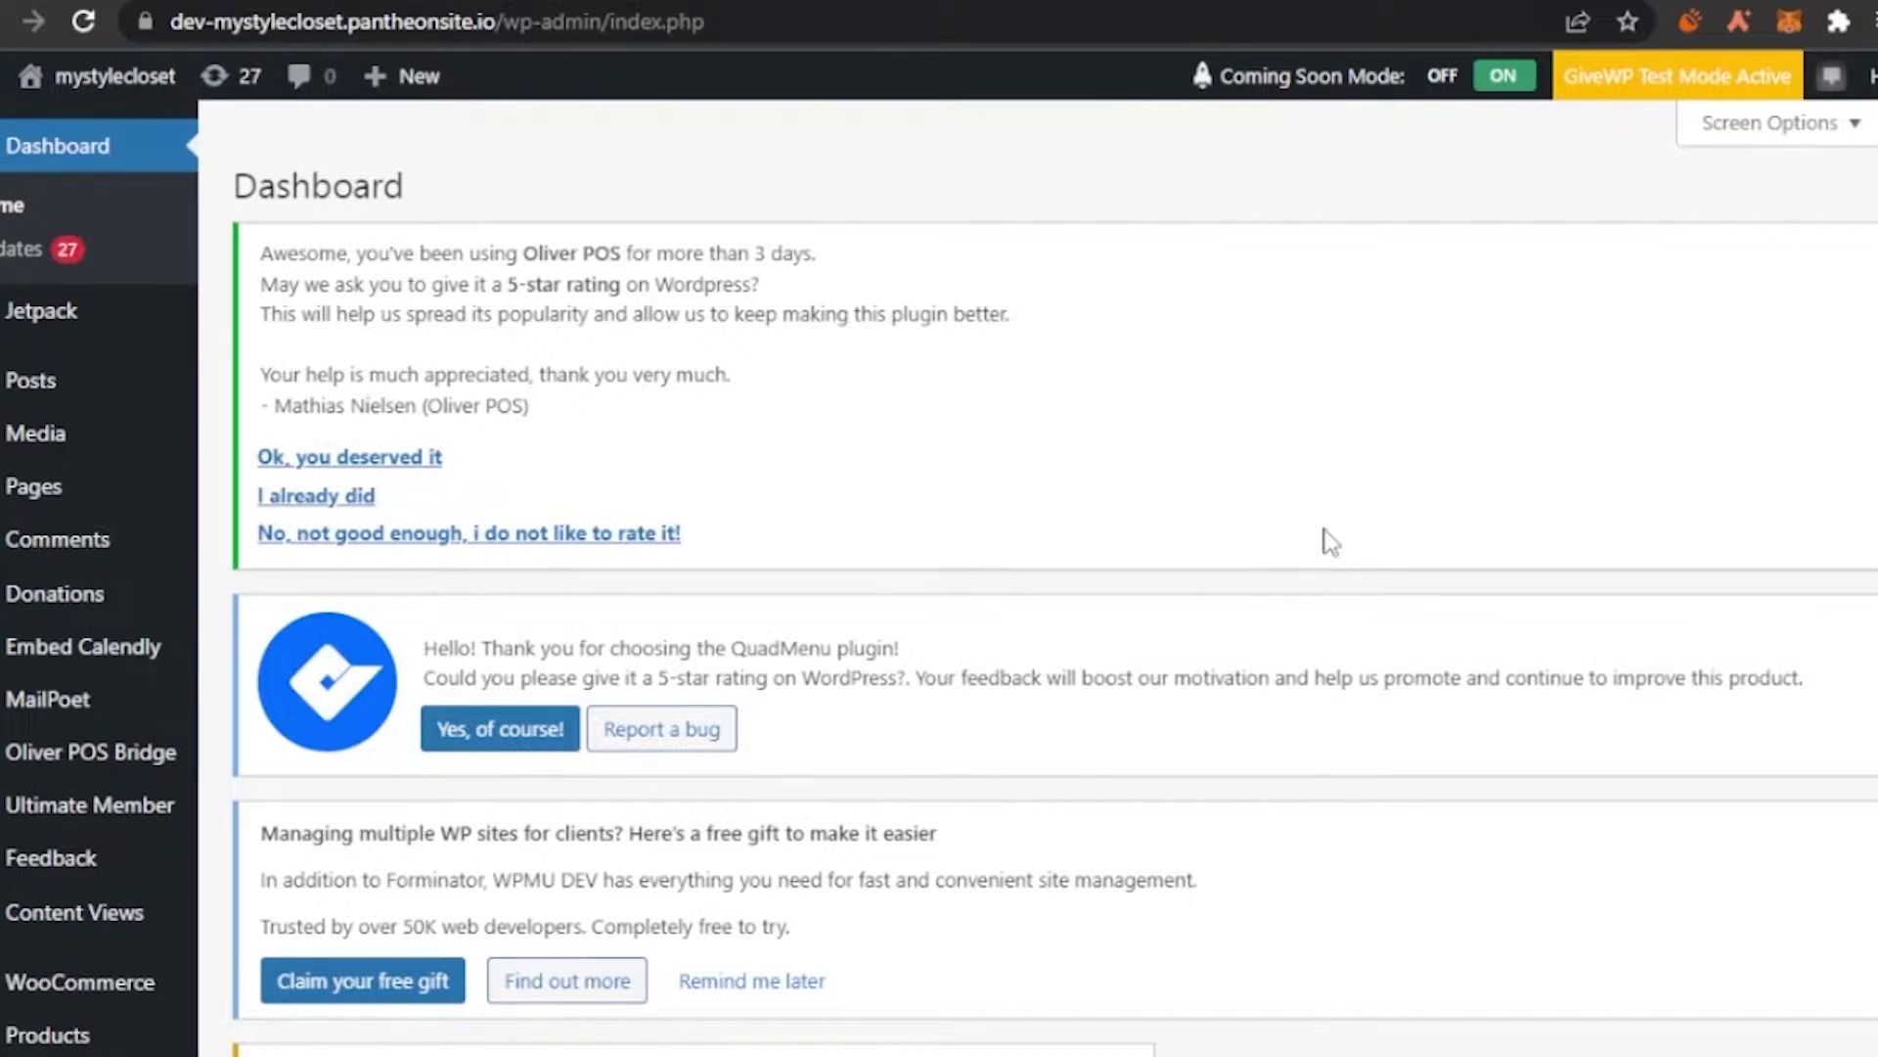
Scroll the Dashboard, then go to WooCommerce Home from the admin sidebar.
{"action": "scroll", "coordinate": [939, 572], "scroll_direction": "down", "scroll_amount": 4}
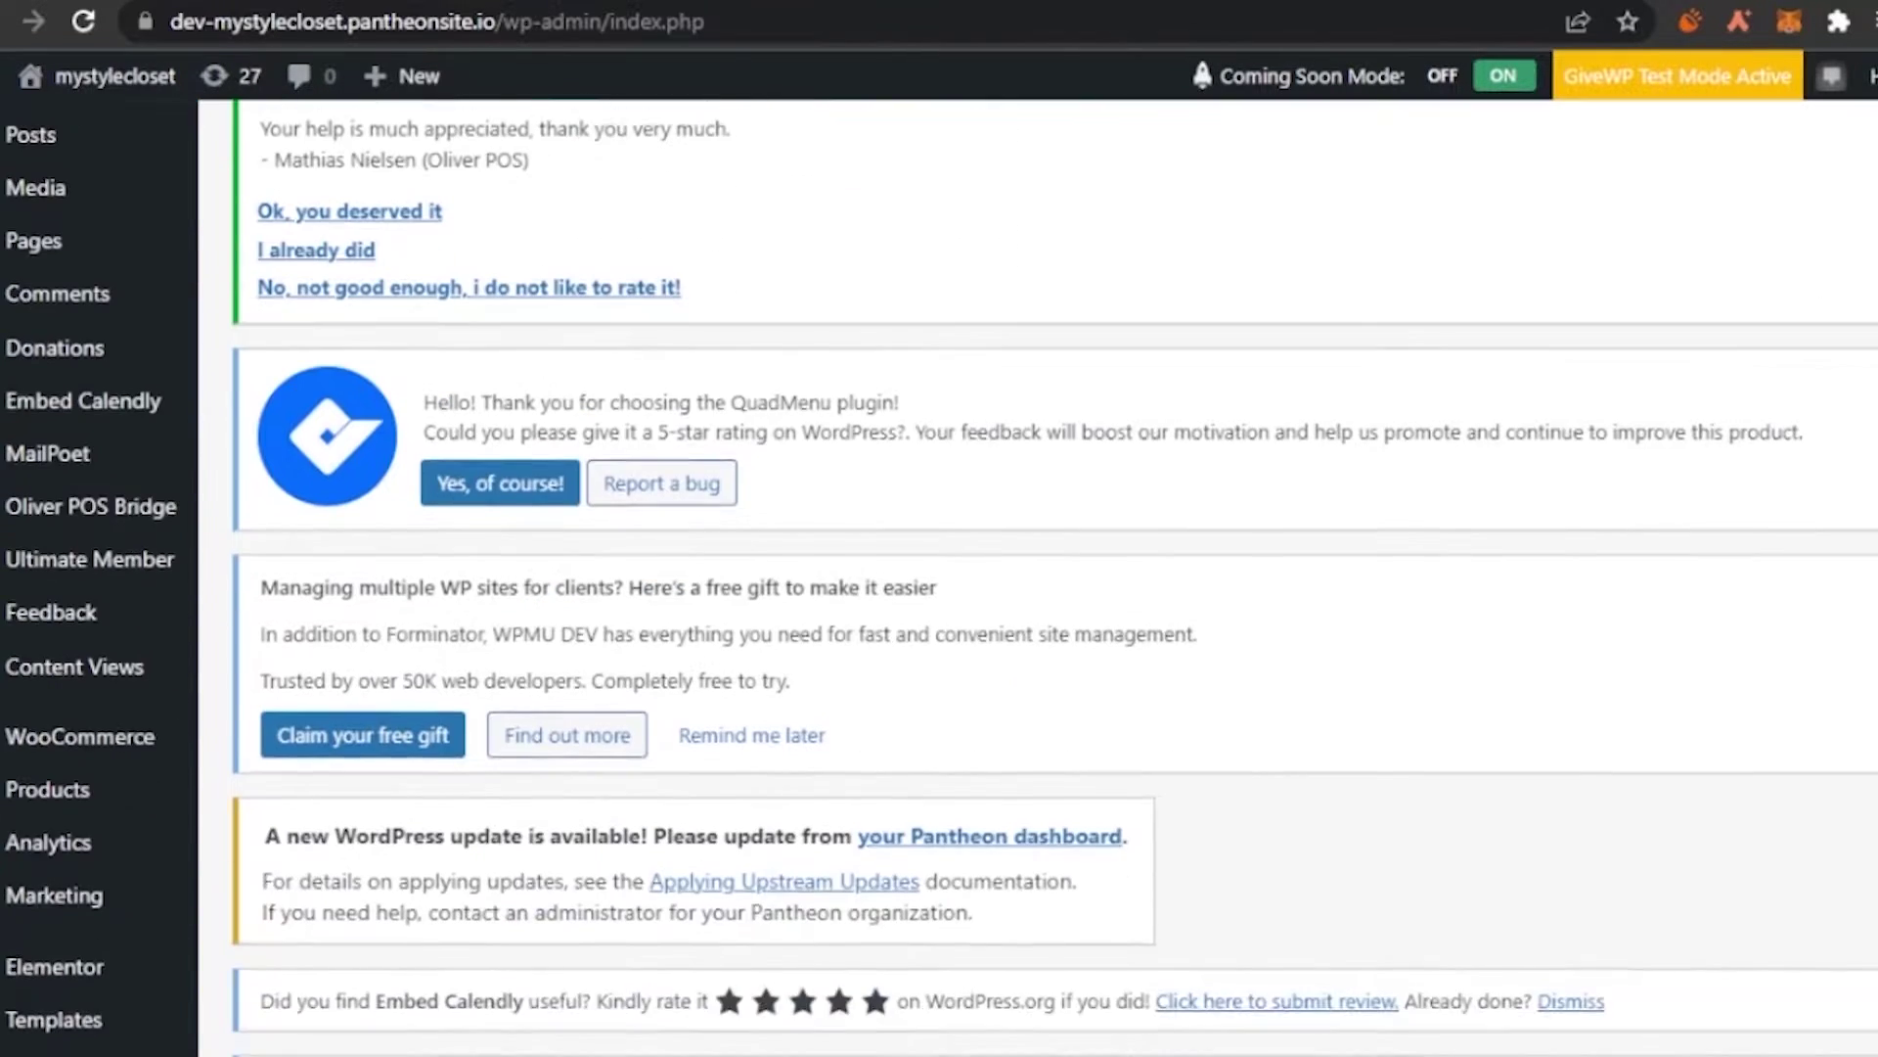
{"action": "scroll", "coordinate": [940, 572], "scroll_direction": "down", "scroll_amount": 1}
{"action": "scroll", "coordinate": [939, 572], "scroll_direction": "up", "scroll_amount": 5}
{"action": "scroll", "coordinate": [1055, 576], "scroll_direction": "down", "scroll_amount": 10}
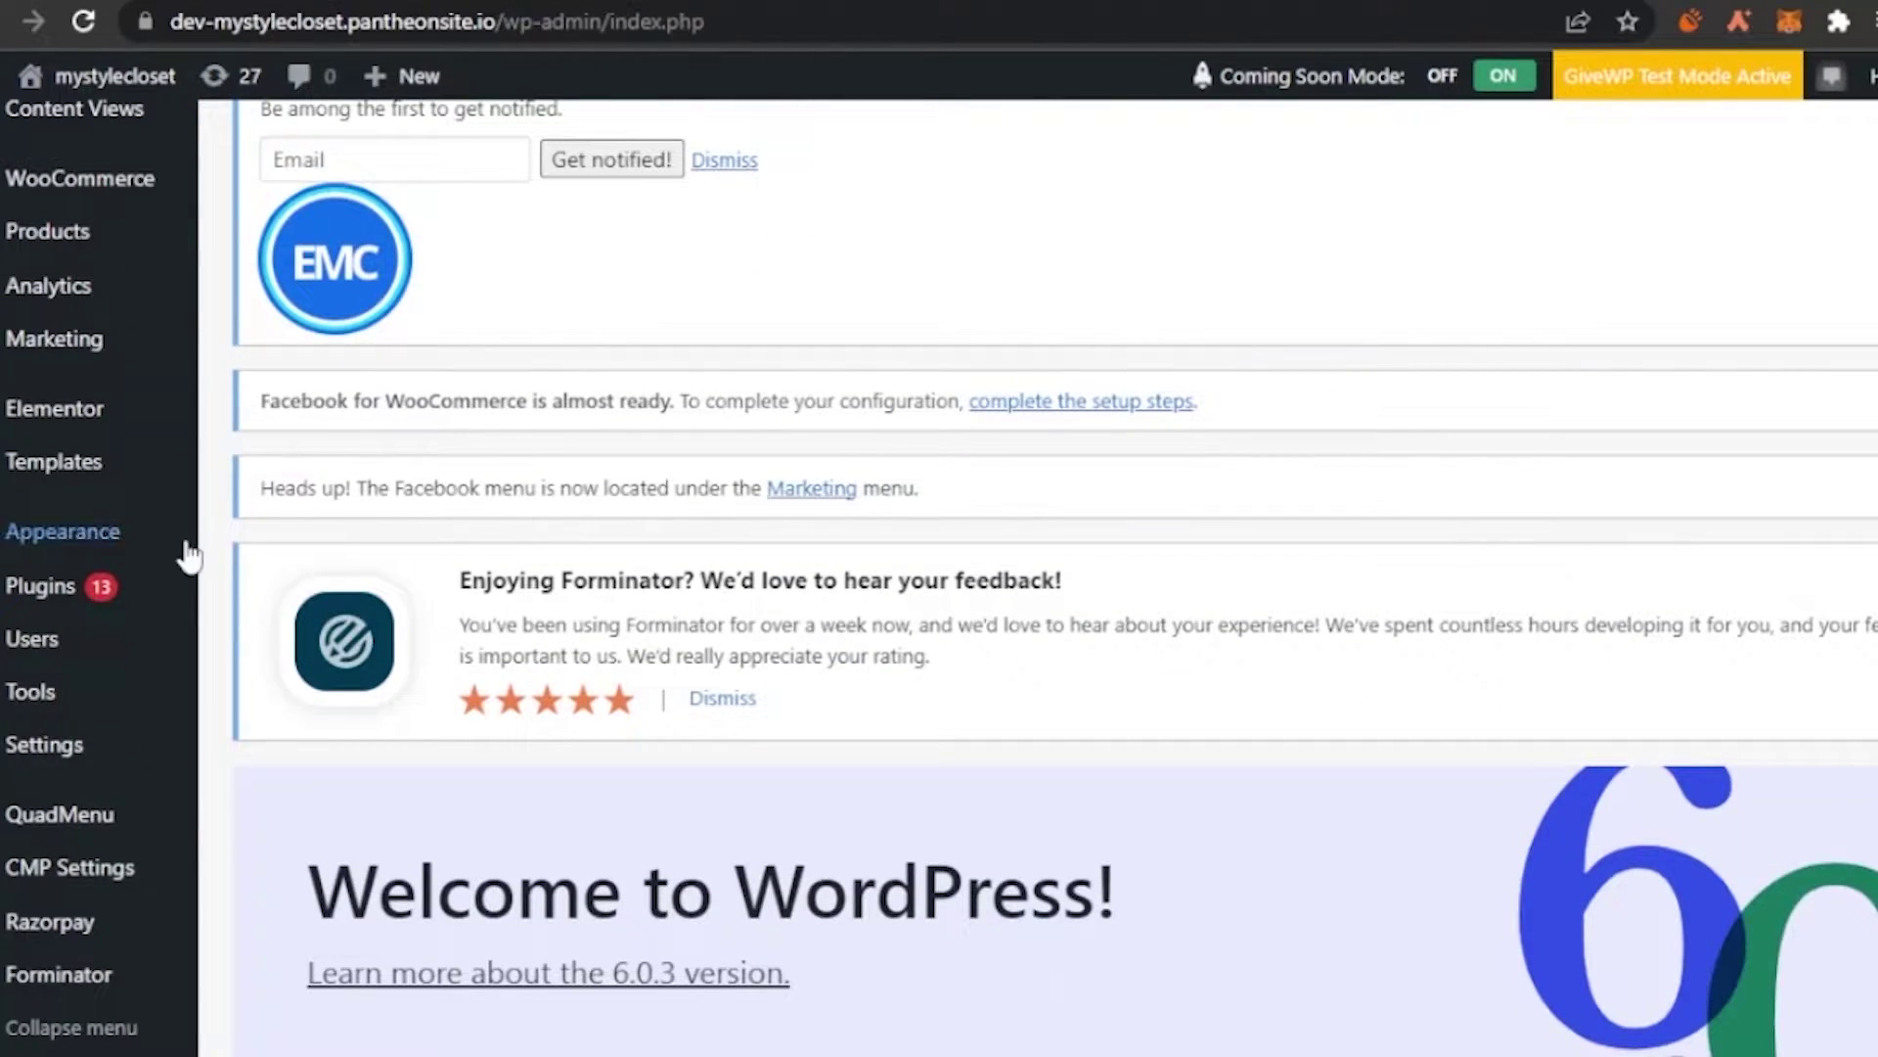
{"action": "mouse_move", "coordinate": [72, 587]}
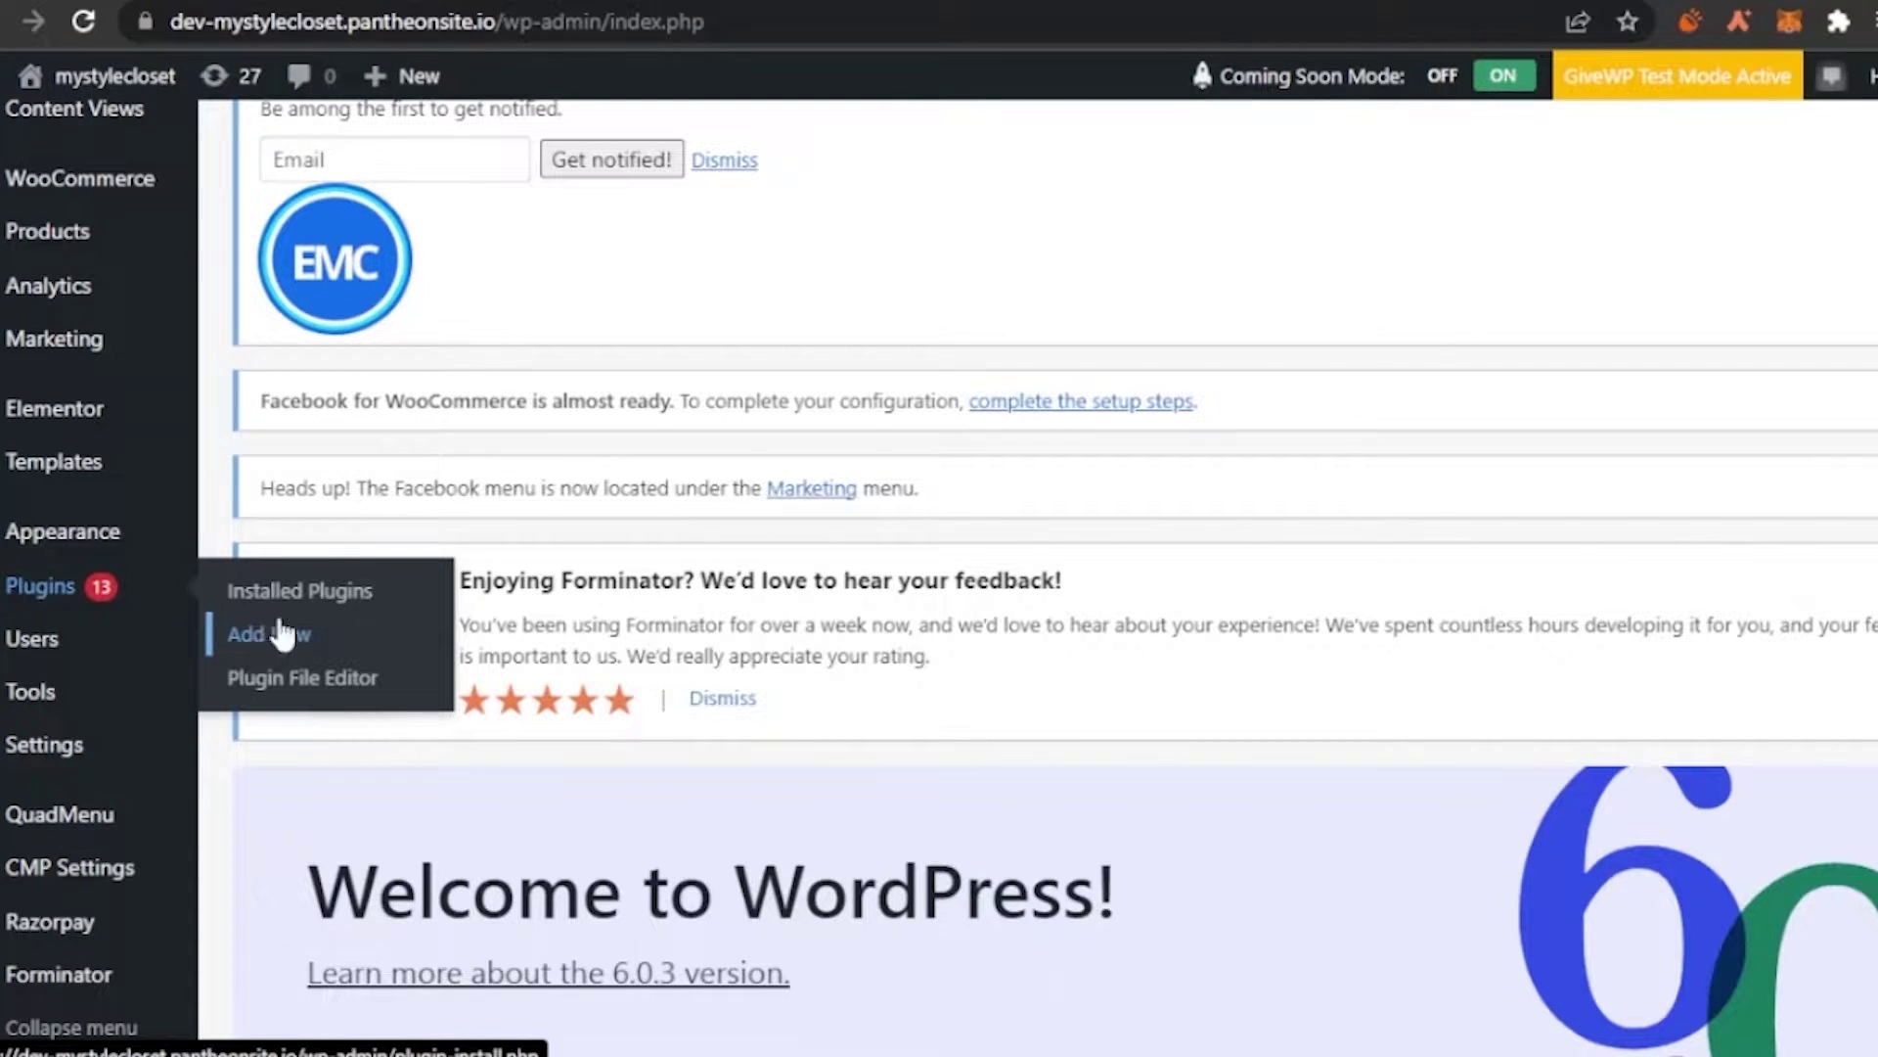
{"action": "scroll", "coordinate": [1037, 578], "scroll_direction": "up", "scroll_amount": 8}
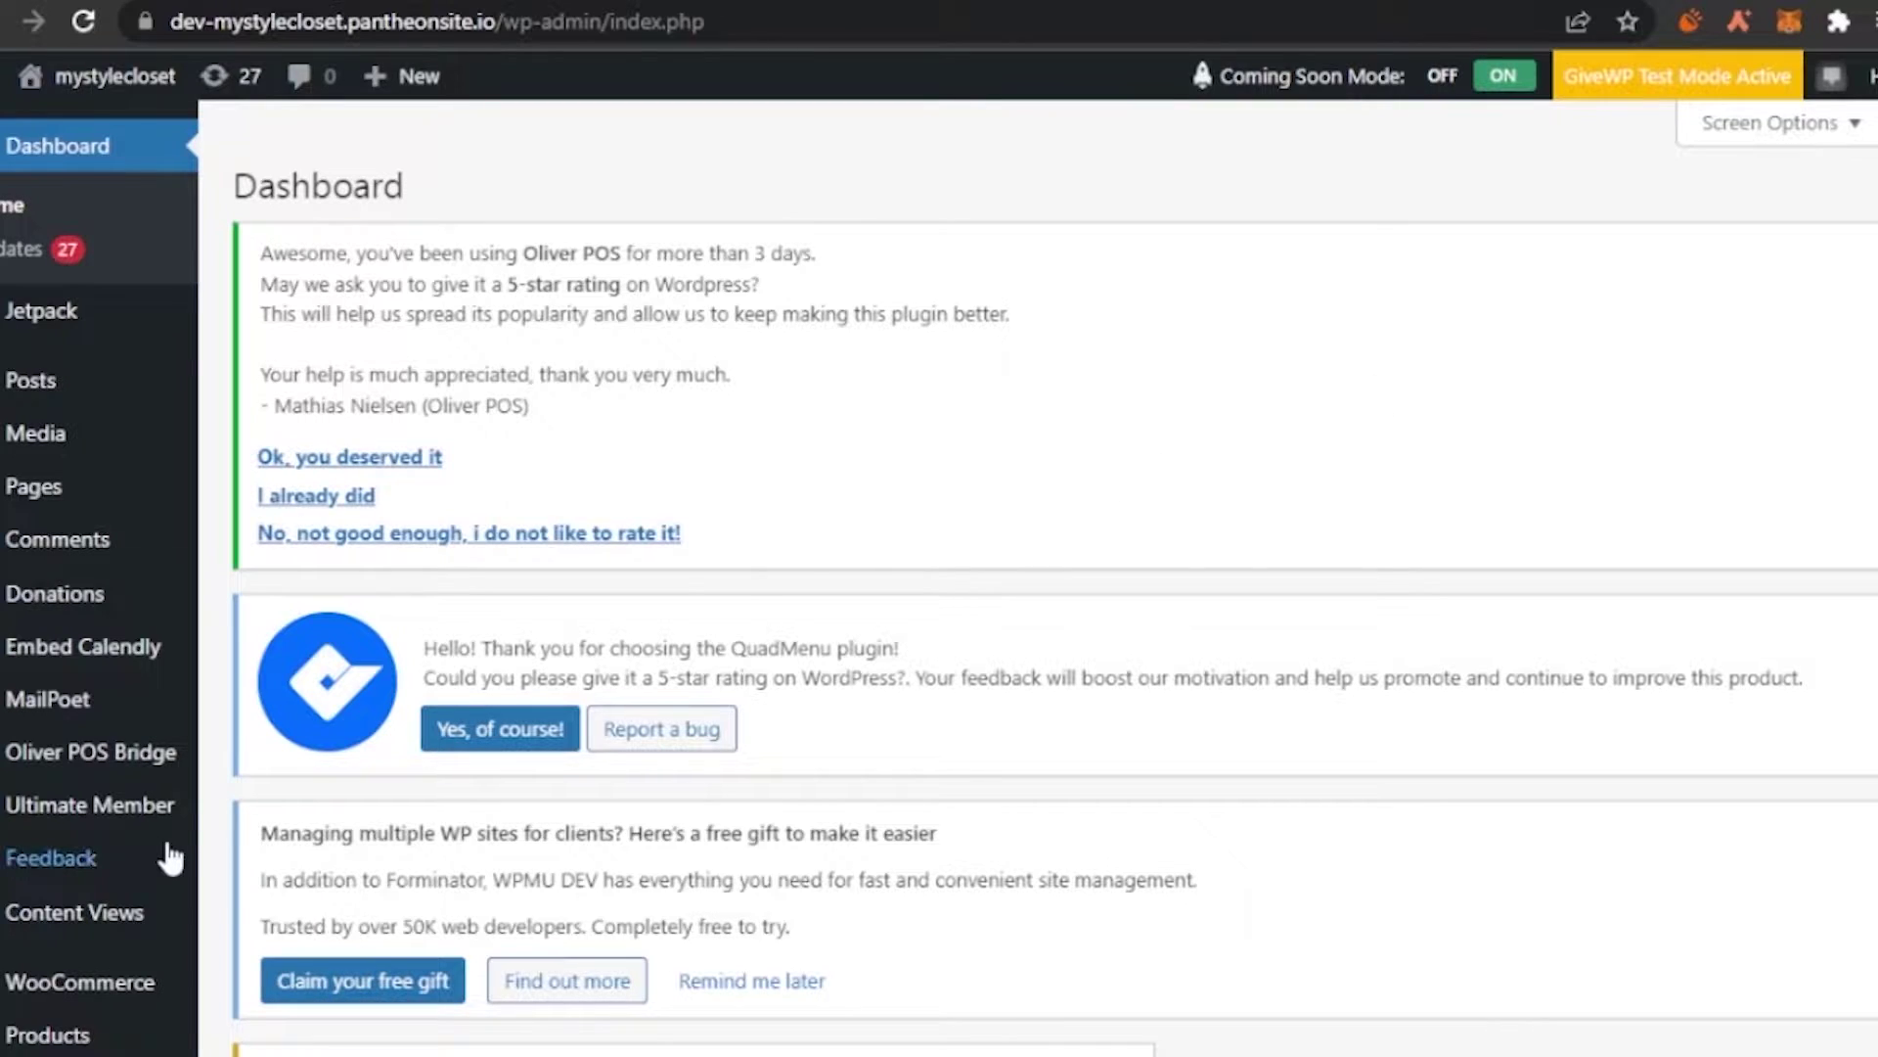
{"action": "mouse_move", "coordinate": [50, 983]}
{"action": "scroll", "coordinate": [1055, 577], "scroll_direction": "down", "scroll_amount": 2}
{"action": "scroll", "coordinate": [1054, 577], "scroll_direction": "up", "scroll_amount": 2}
{"action": "scroll", "coordinate": [237, 717], "scroll_direction": "down", "scroll_amount": 3}
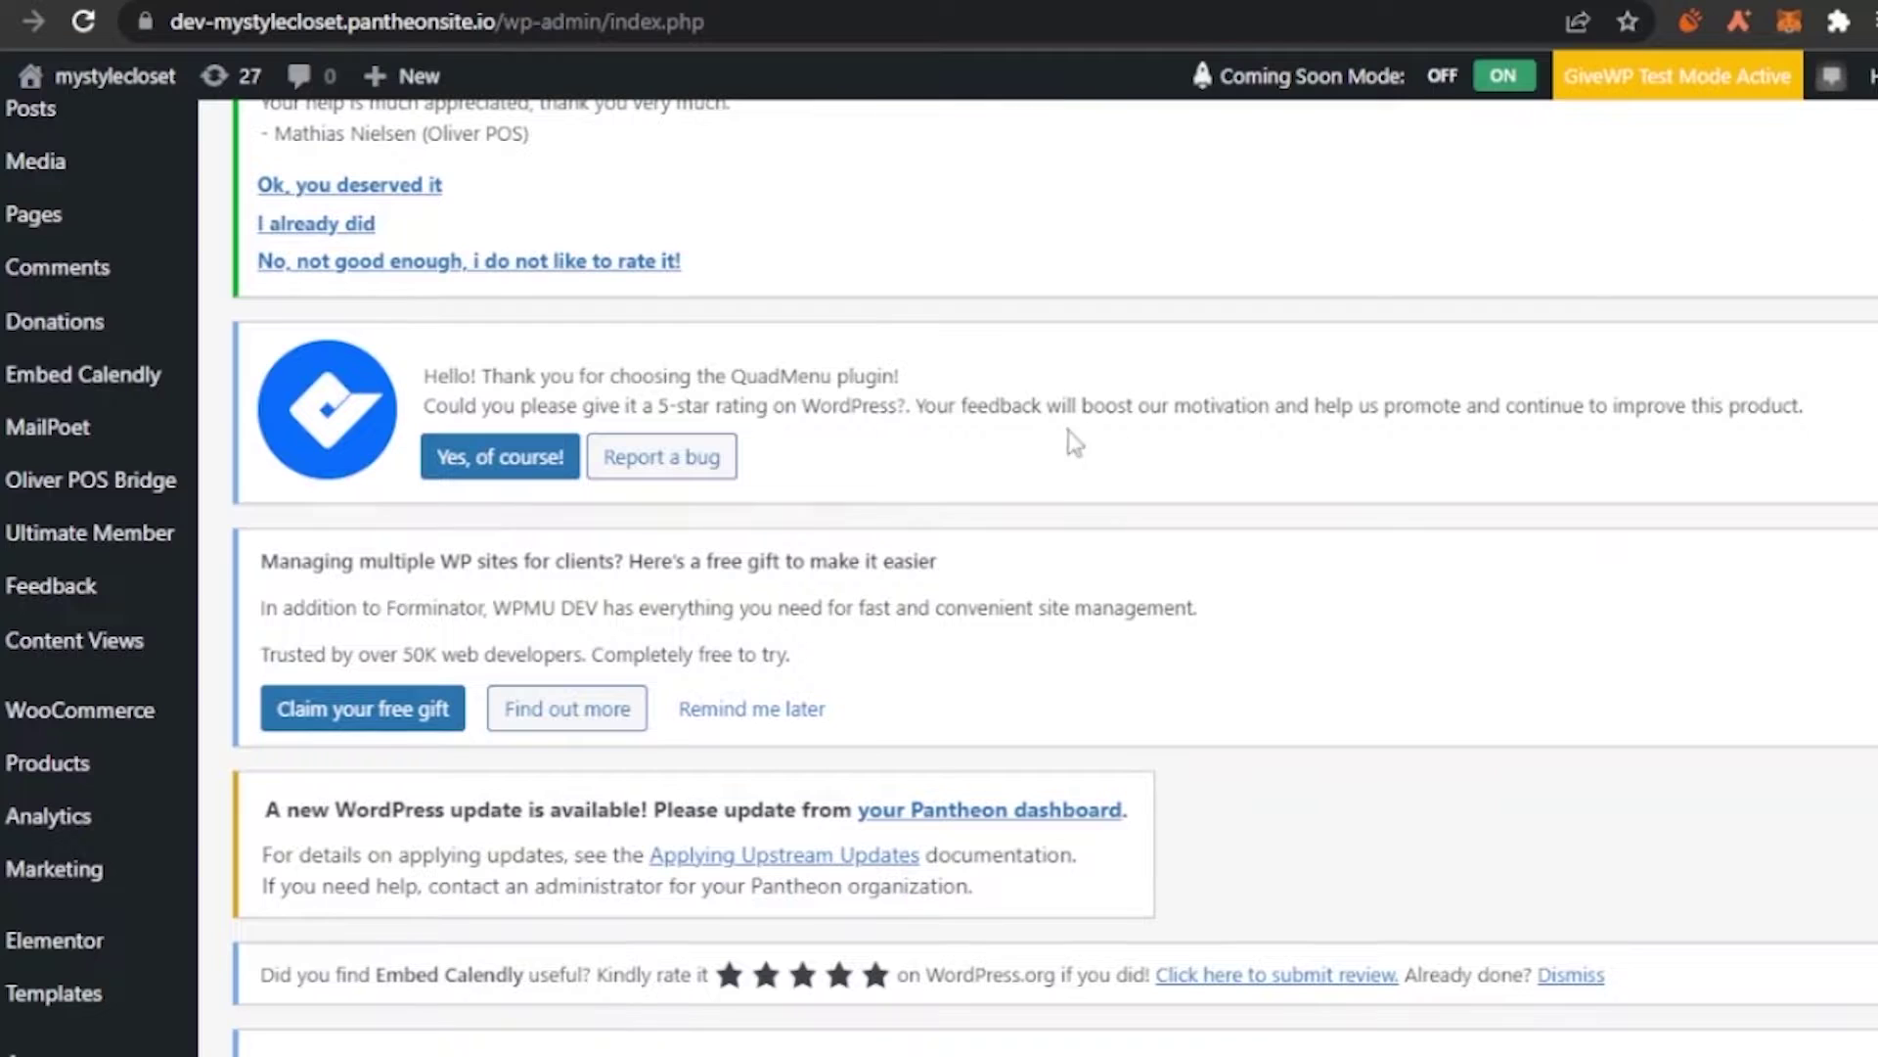
{"action": "mouse_move", "coordinate": [98, 723]}
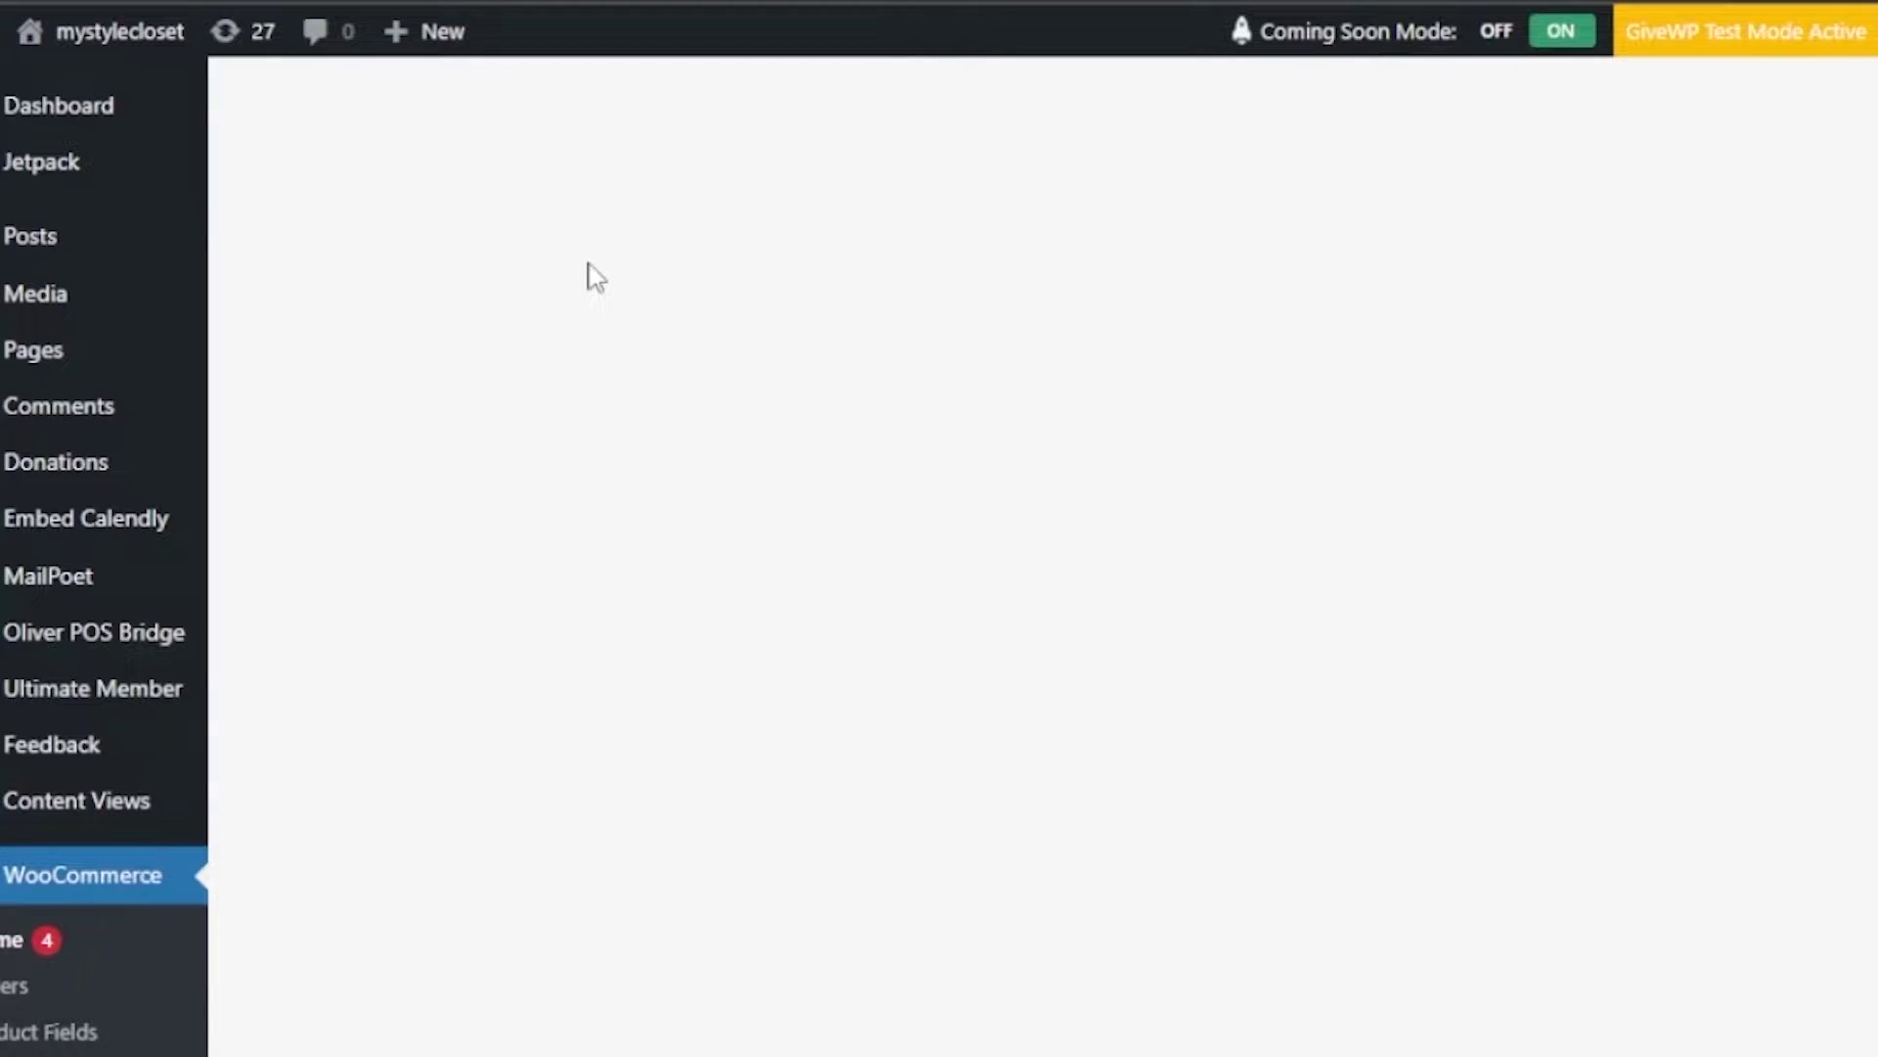
Choose View options under 'Add a way to get paid' to list the available payment methods.
{"action": "scroll", "coordinate": [875, 913], "scroll_direction": "down", "scroll_amount": 8}
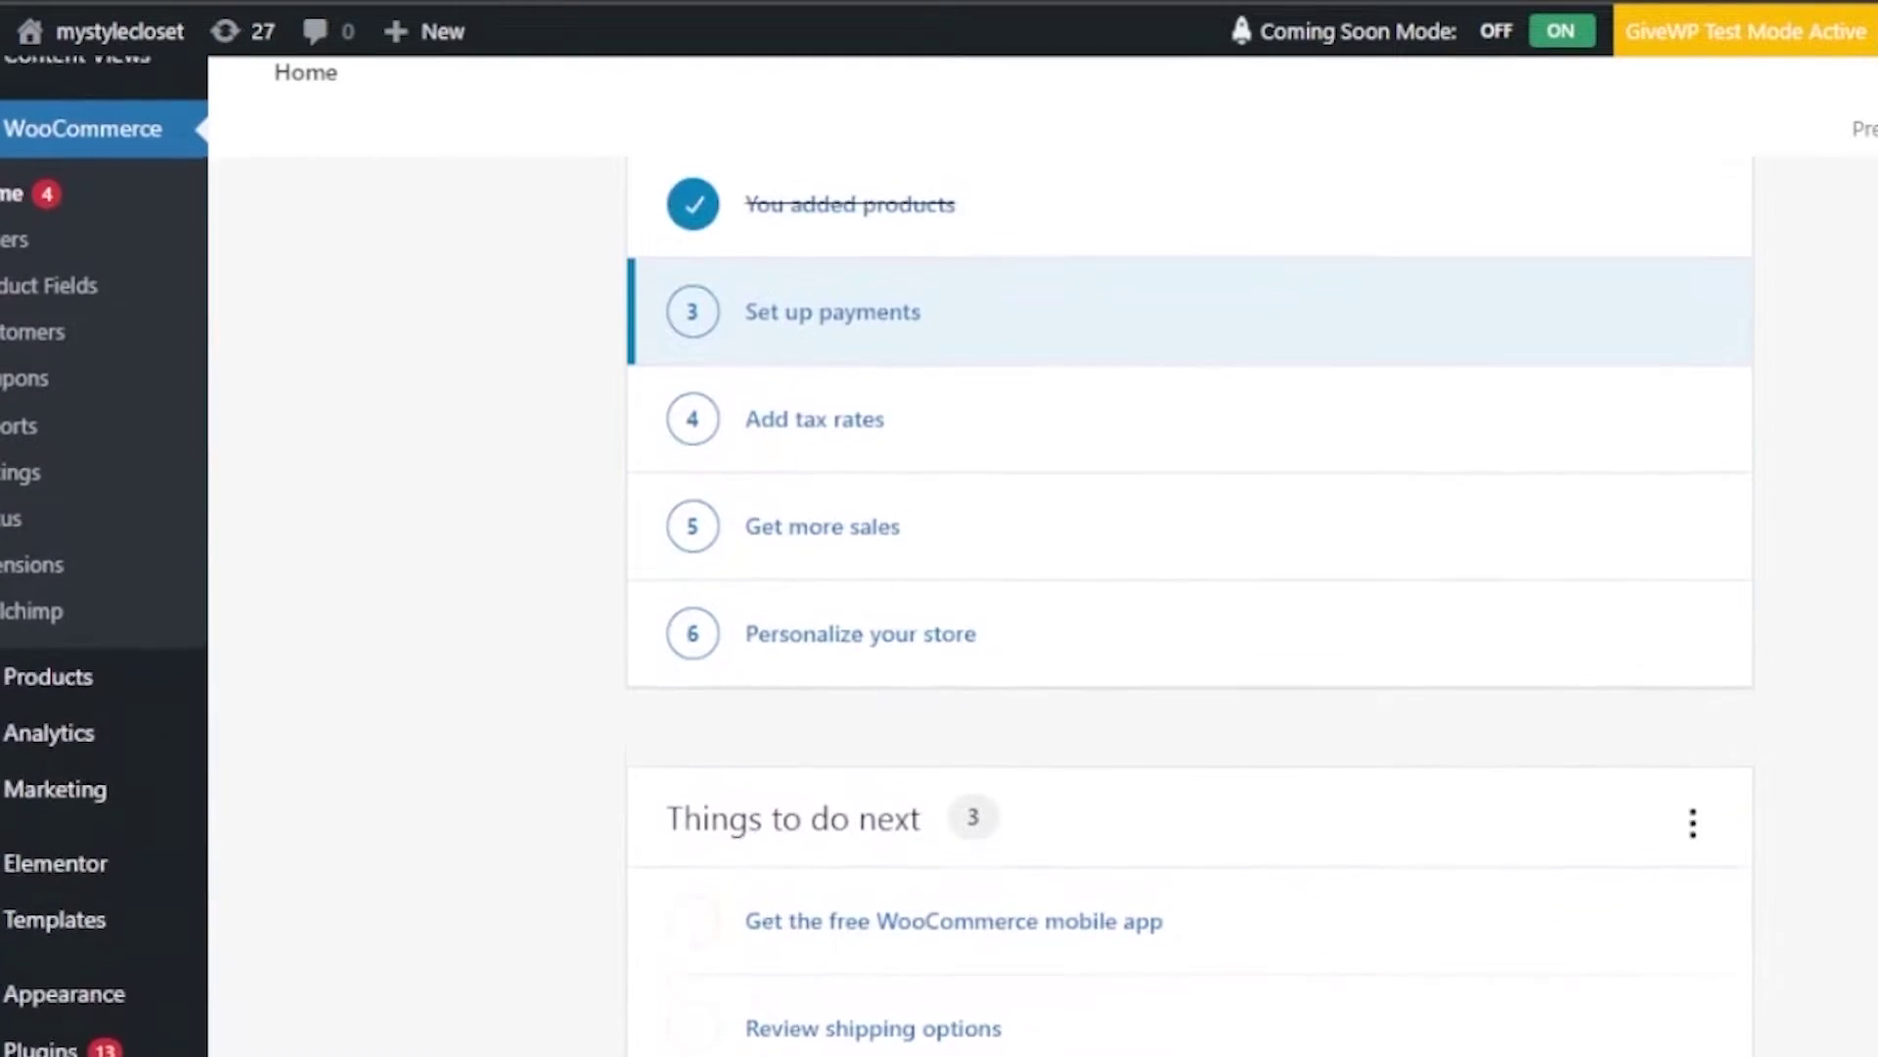
{"action": "scroll", "coordinate": [1174, 587], "scroll_direction": "up", "scroll_amount": 8}
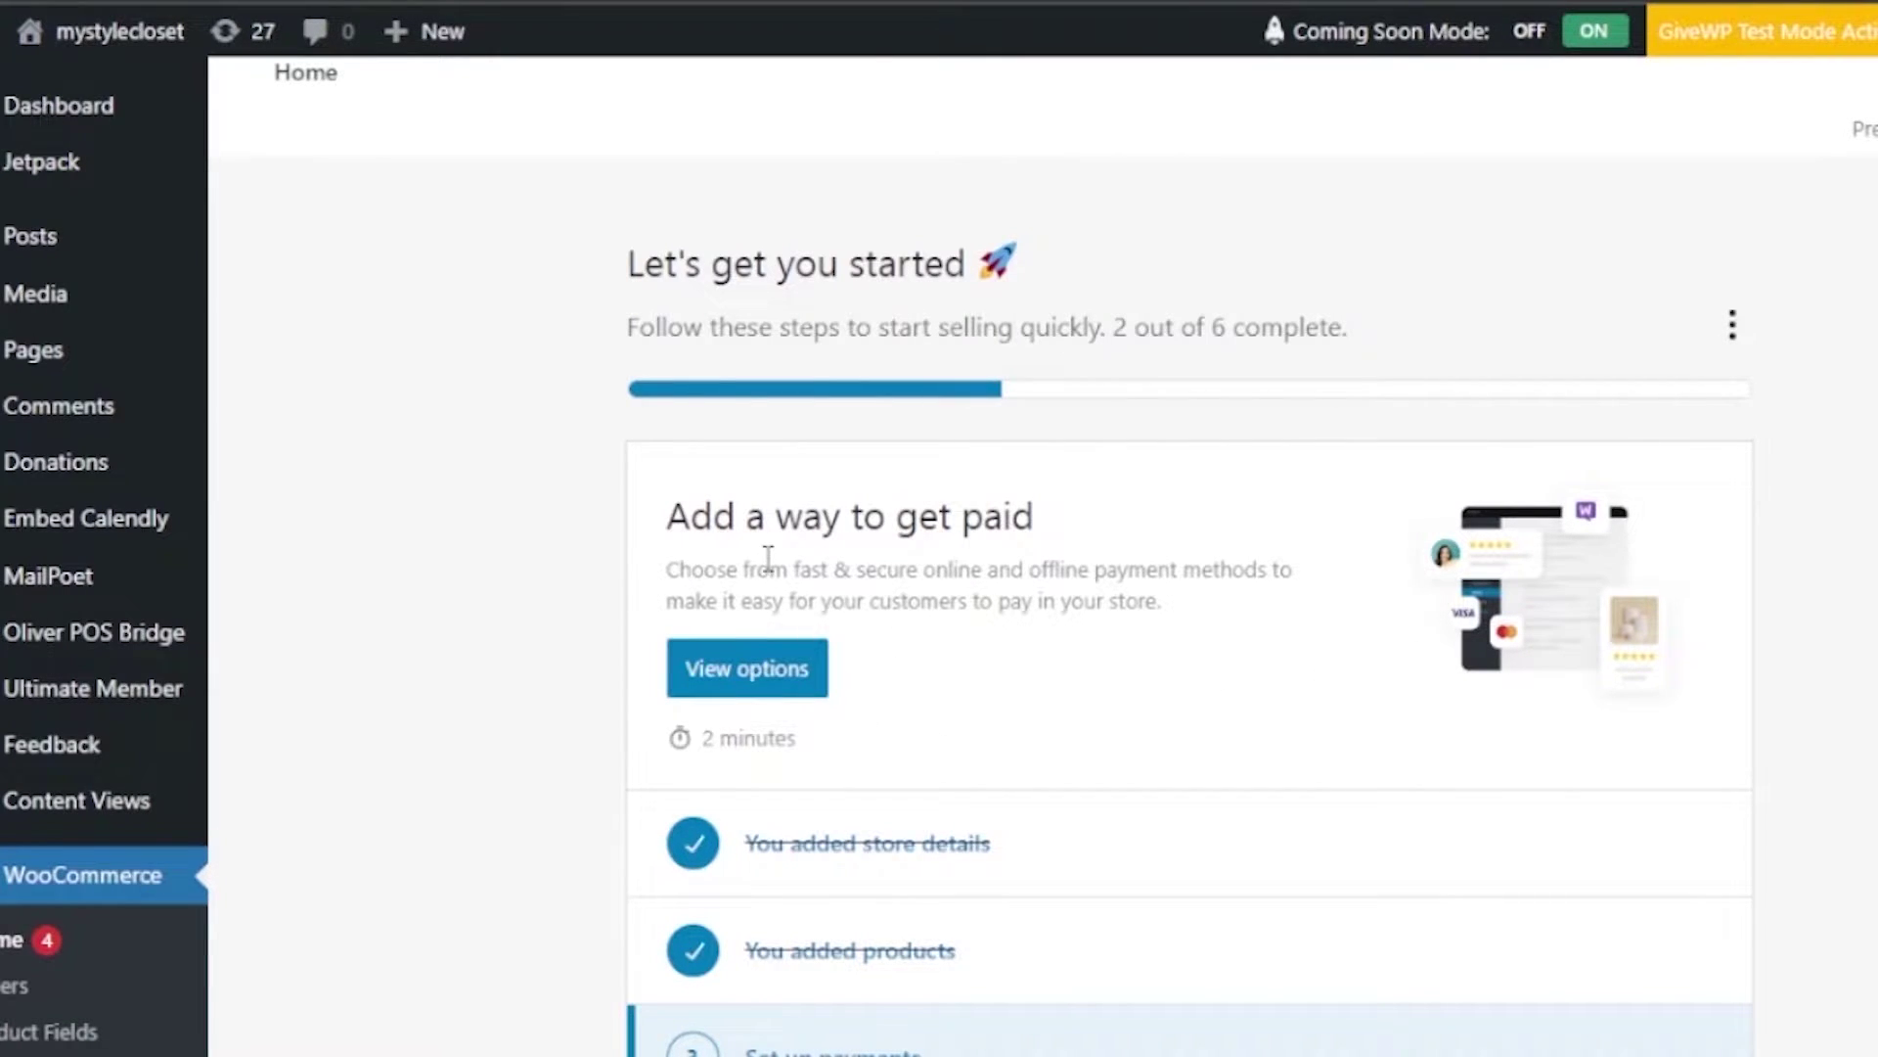
{"action": "left_click", "coordinate": [774, 697]}
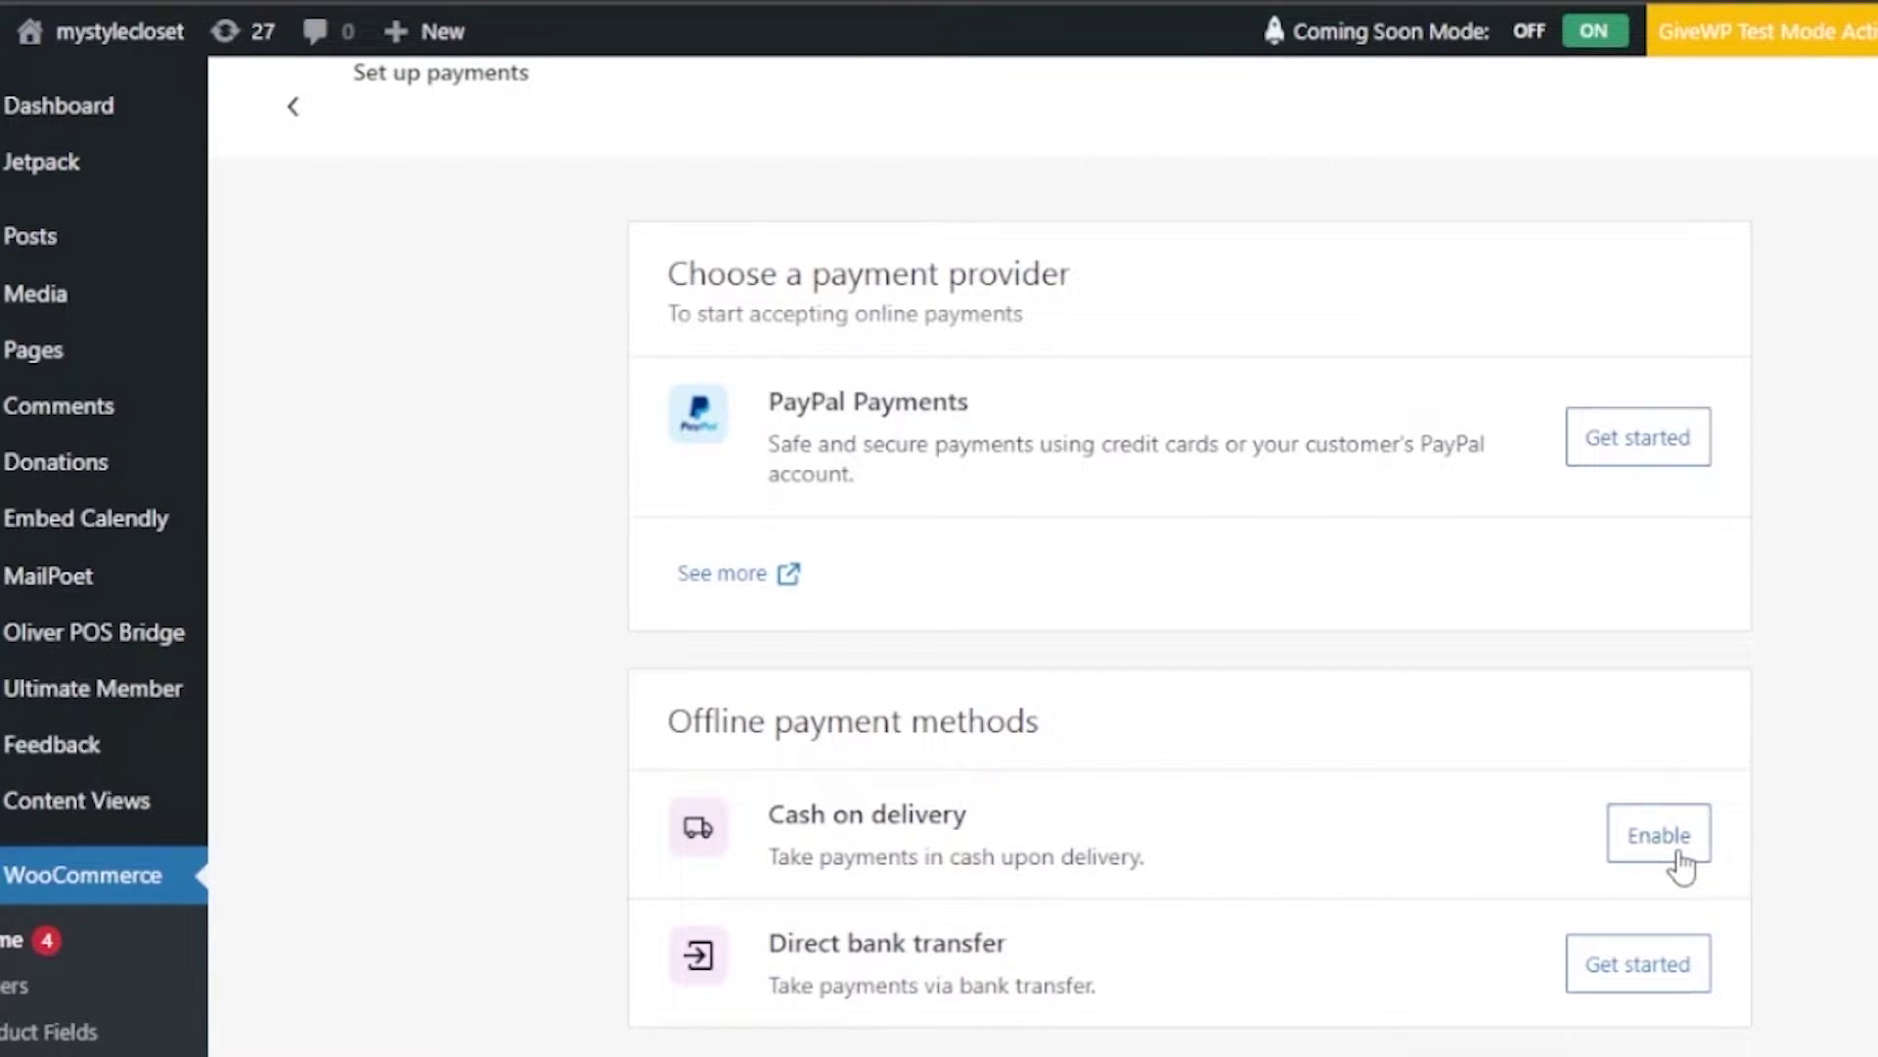
{"action": "left_click", "coordinate": [1628, 974]}
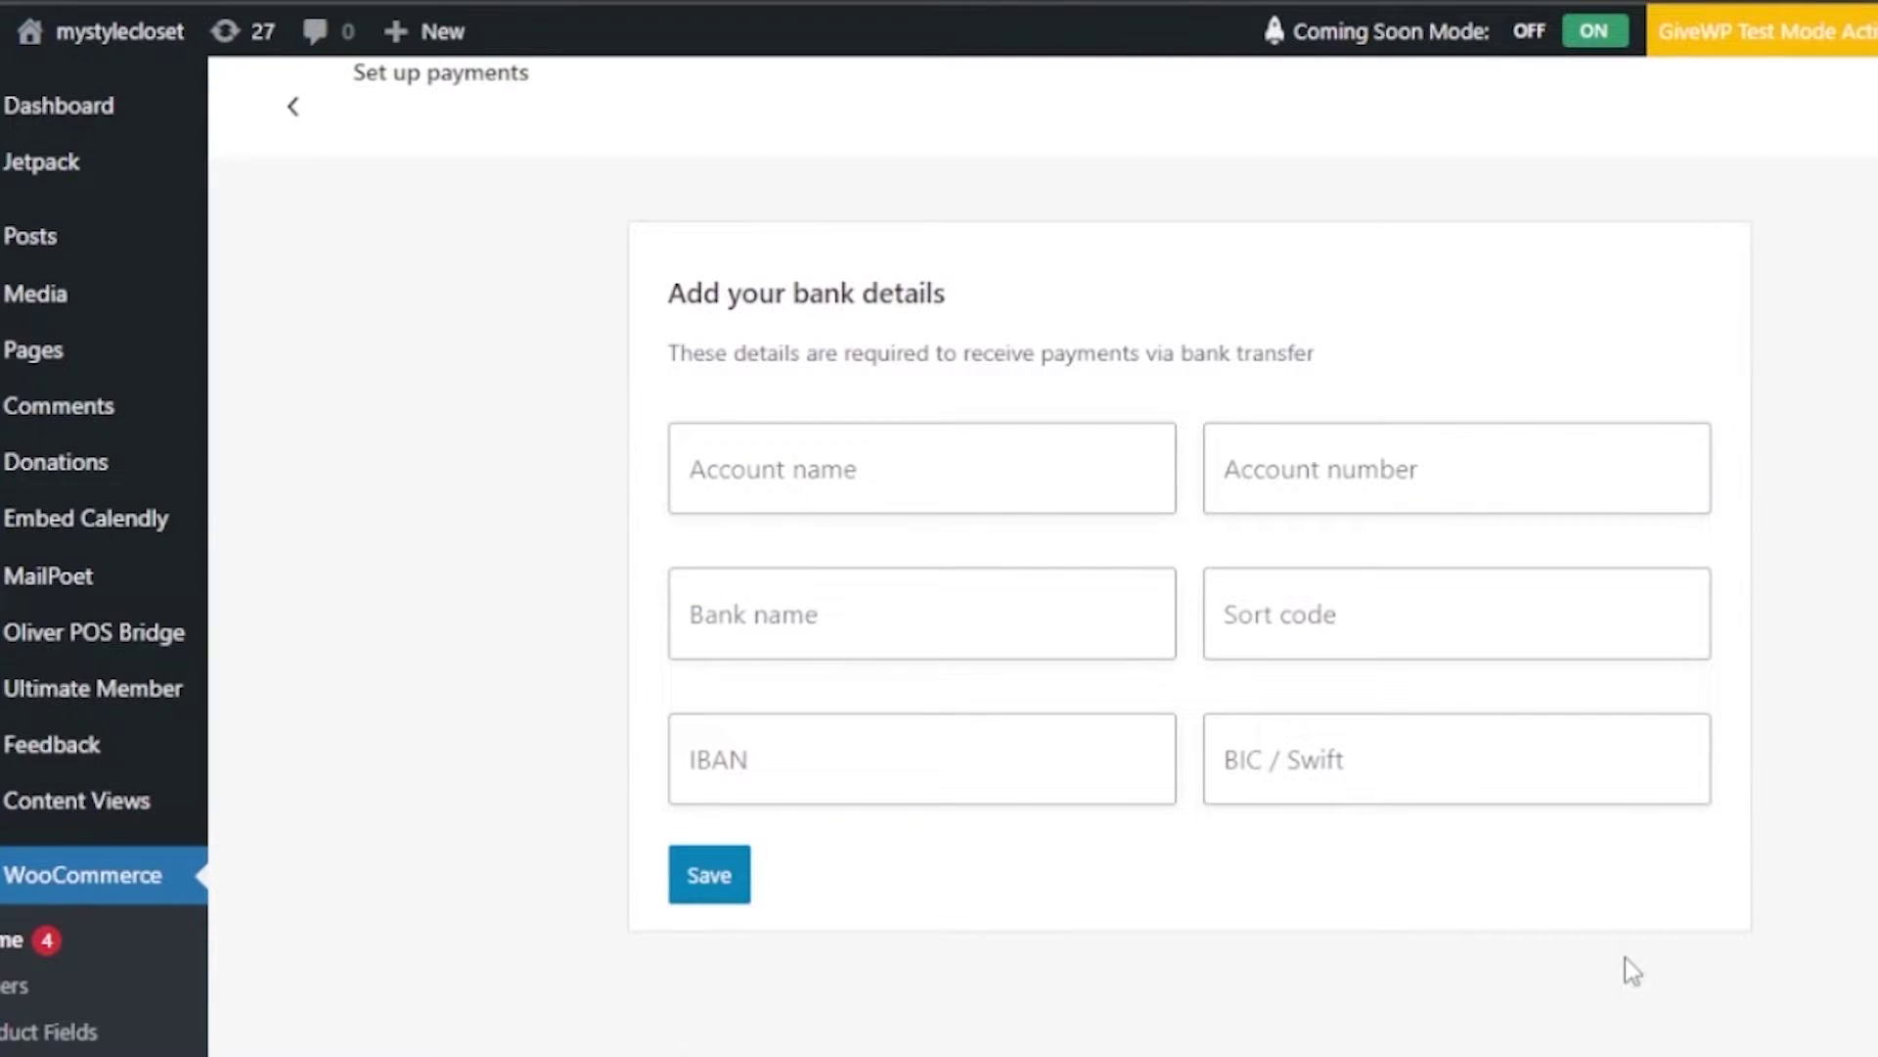
{"action": "left_click", "coordinate": [868, 466]}
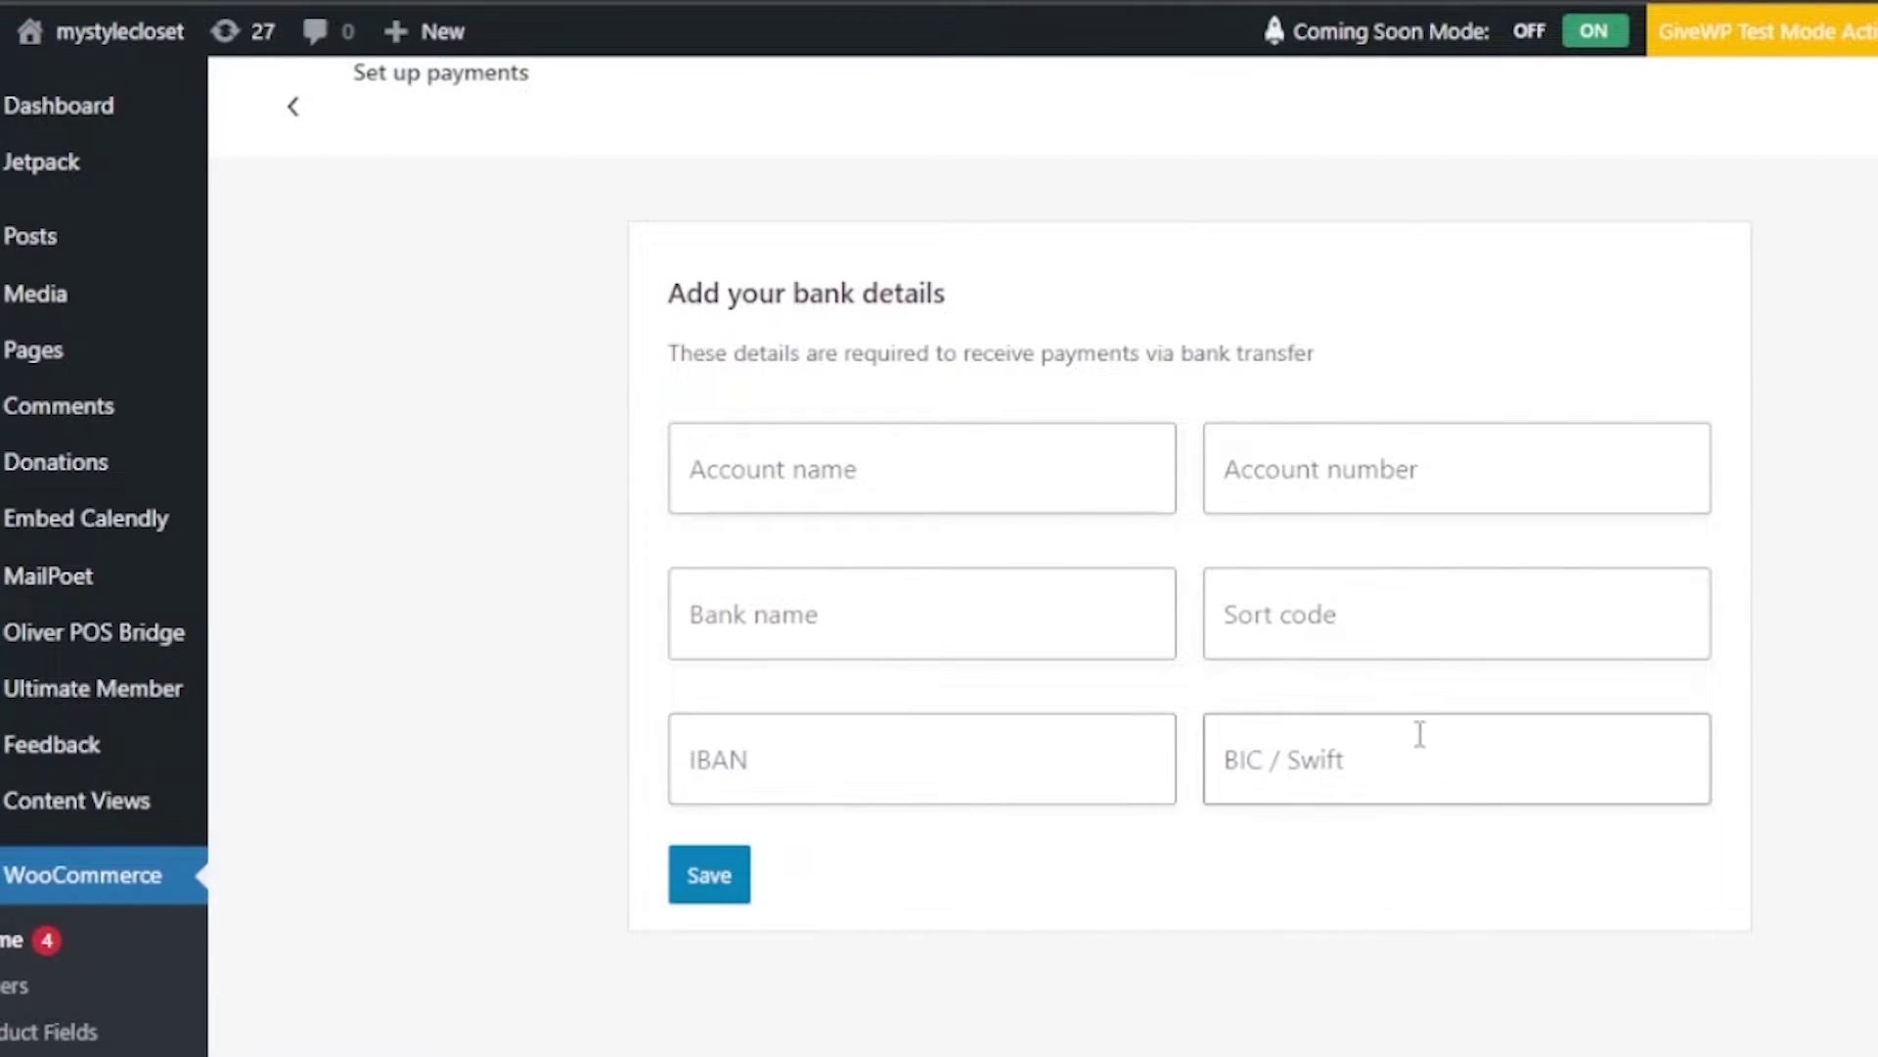
{"action": "left_click", "coordinate": [293, 133]}
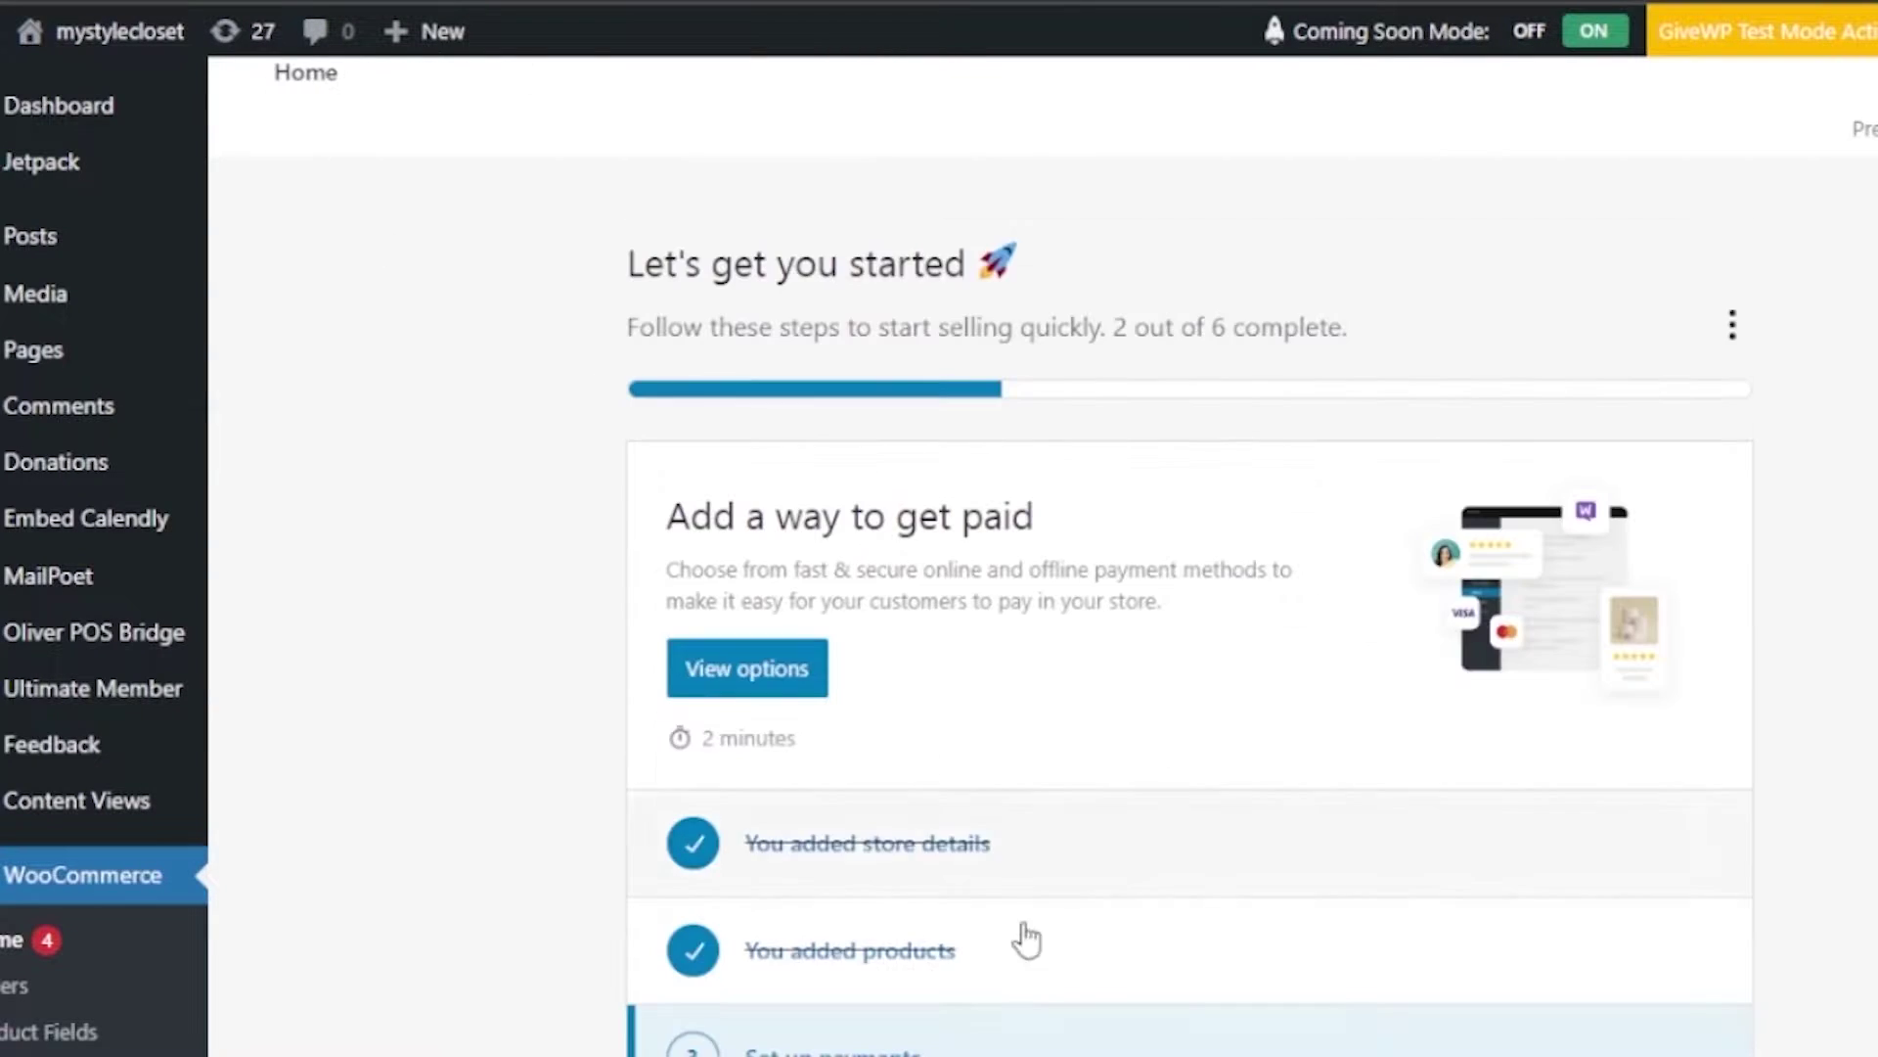
{"action": "left_click", "coordinate": [754, 666]}
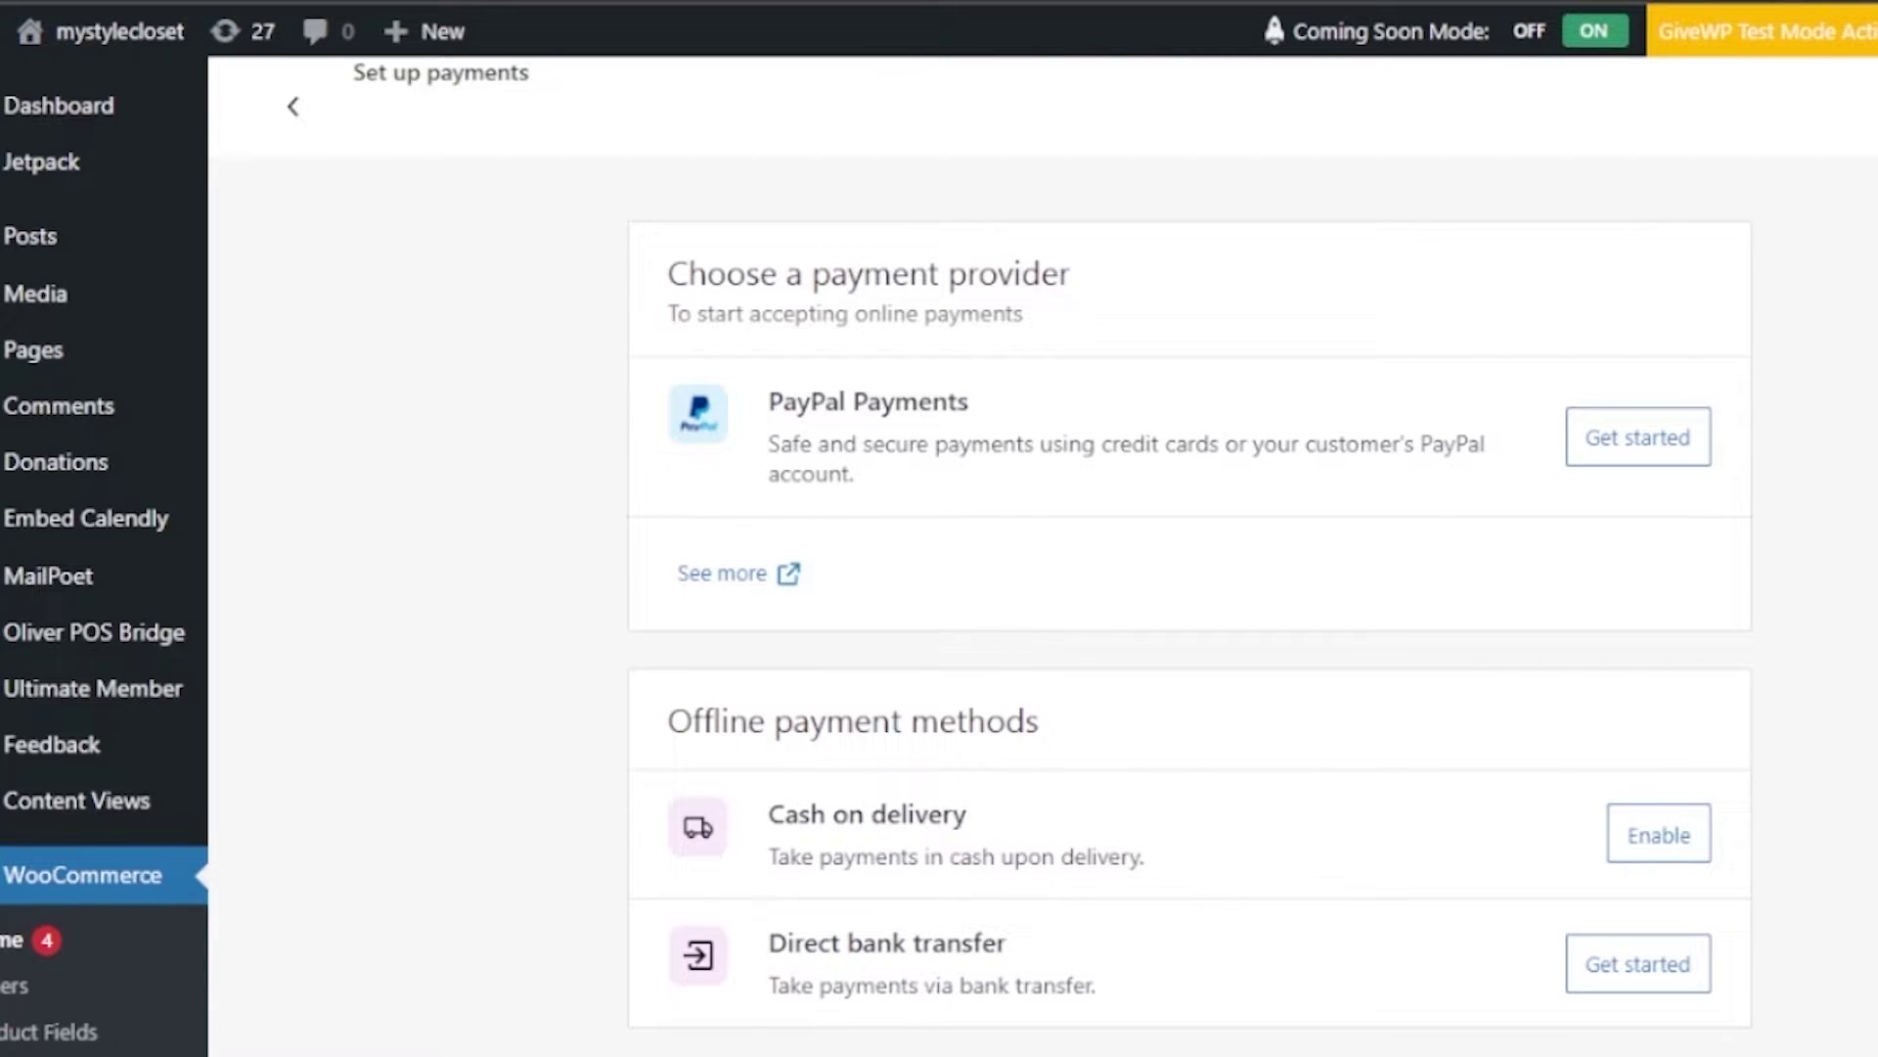
{"action": "scroll", "coordinate": [1043, 587], "scroll_direction": "down", "scroll_amount": 4}
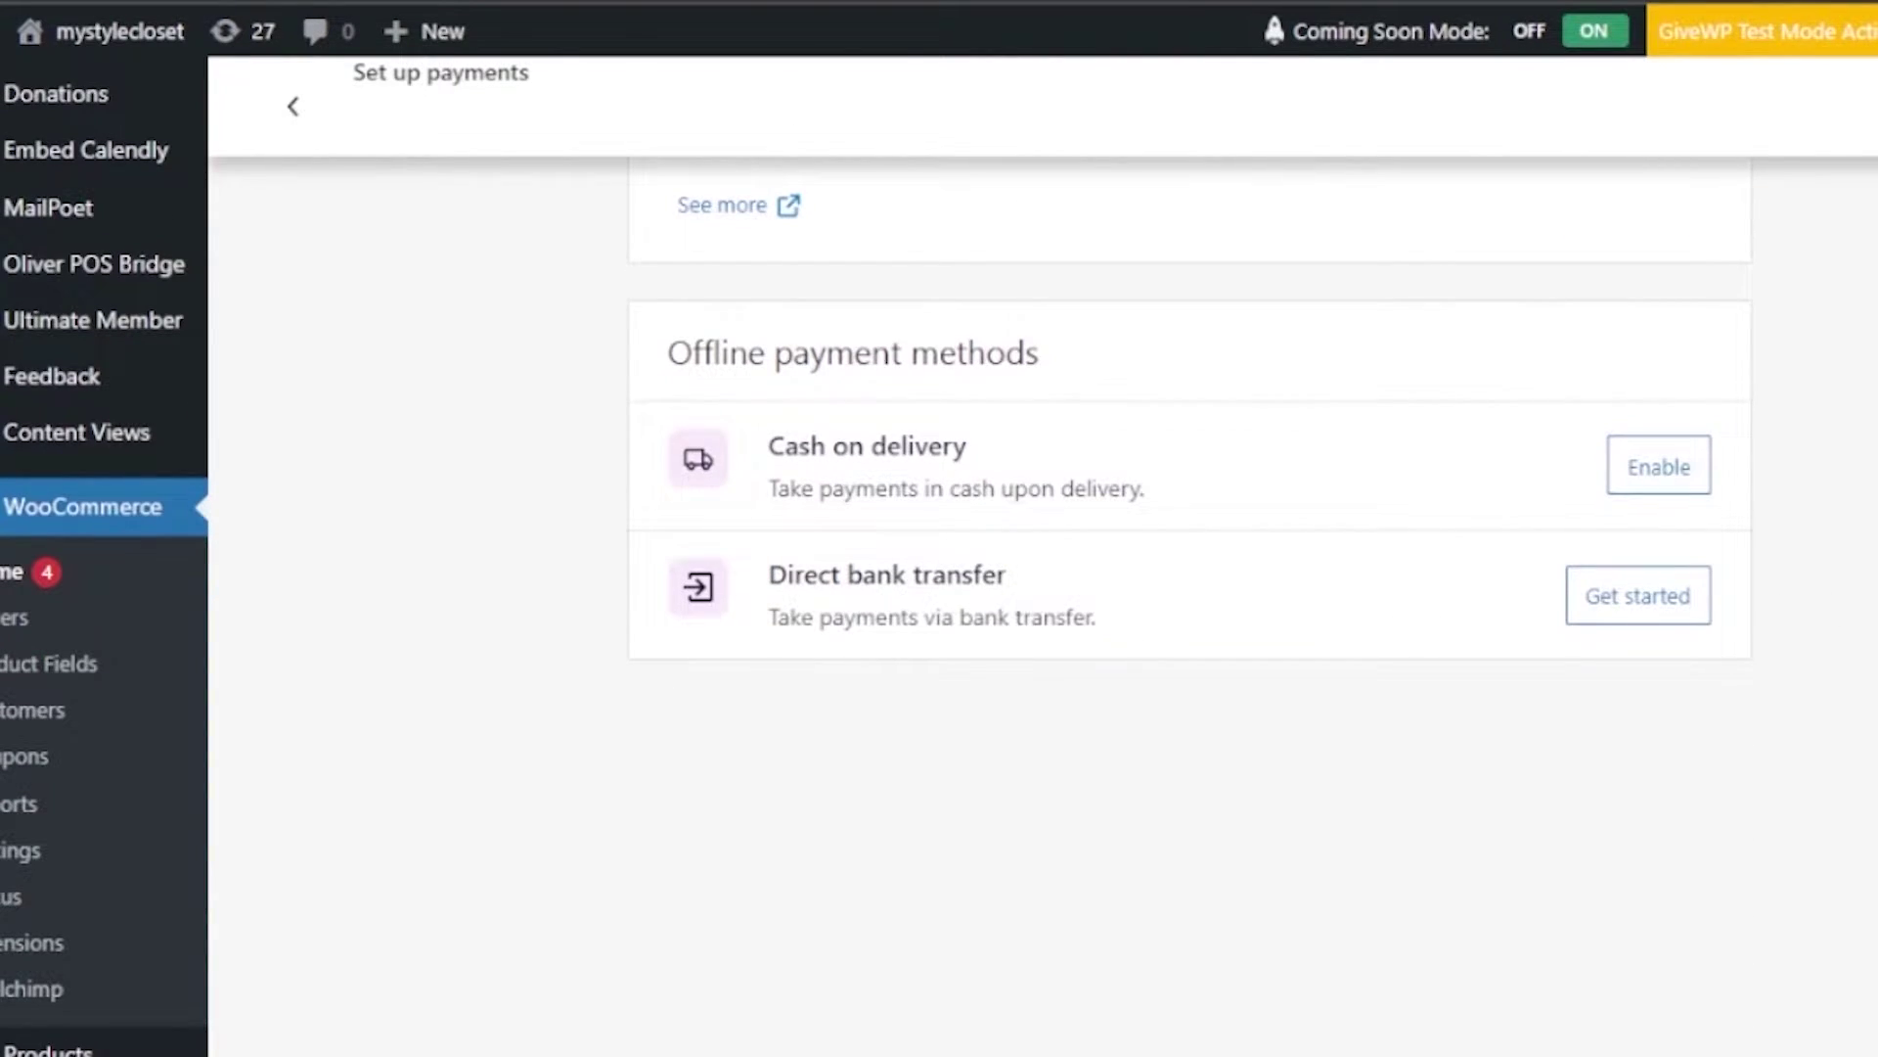
{"action": "scroll", "coordinate": [1190, 587], "scroll_direction": "up", "scroll_amount": 4}
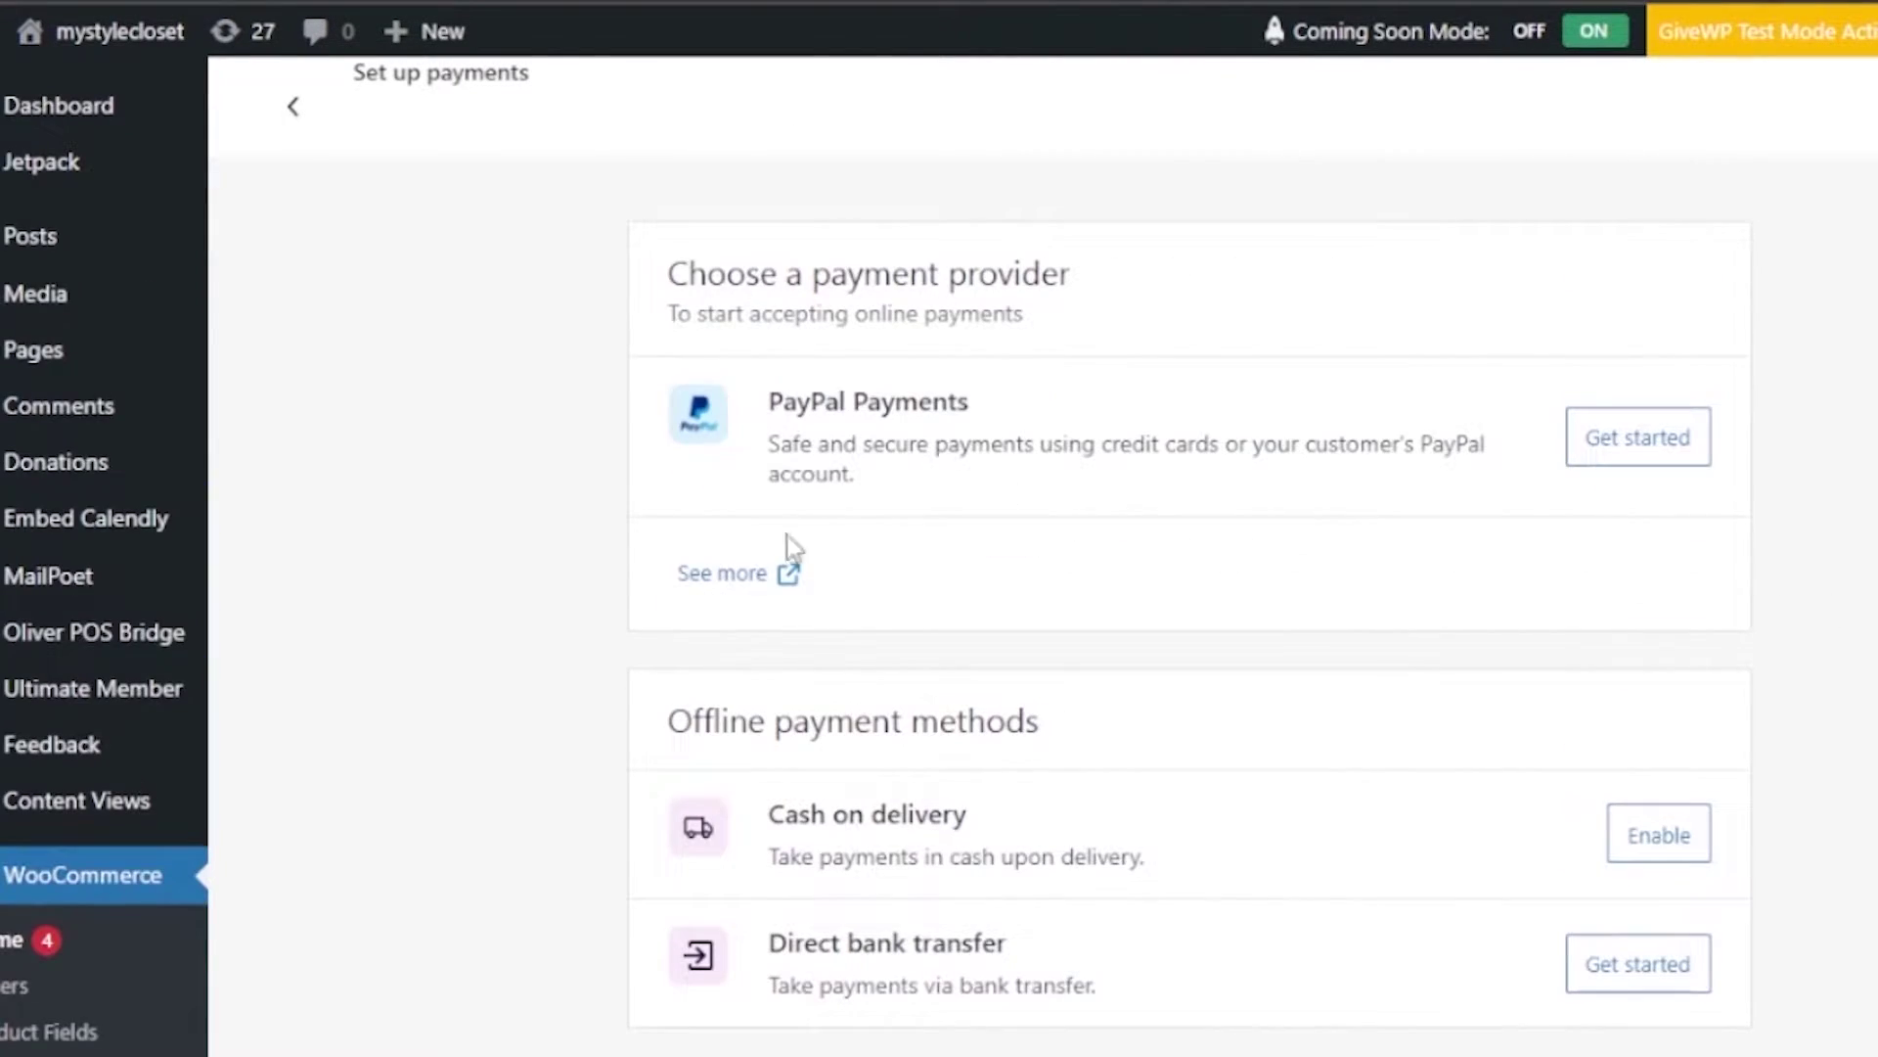
Browse the Extensions Store's 84 Payments extensions, including Stripe and PayPal Payments.
{"action": "left_click", "coordinate": [764, 583]}
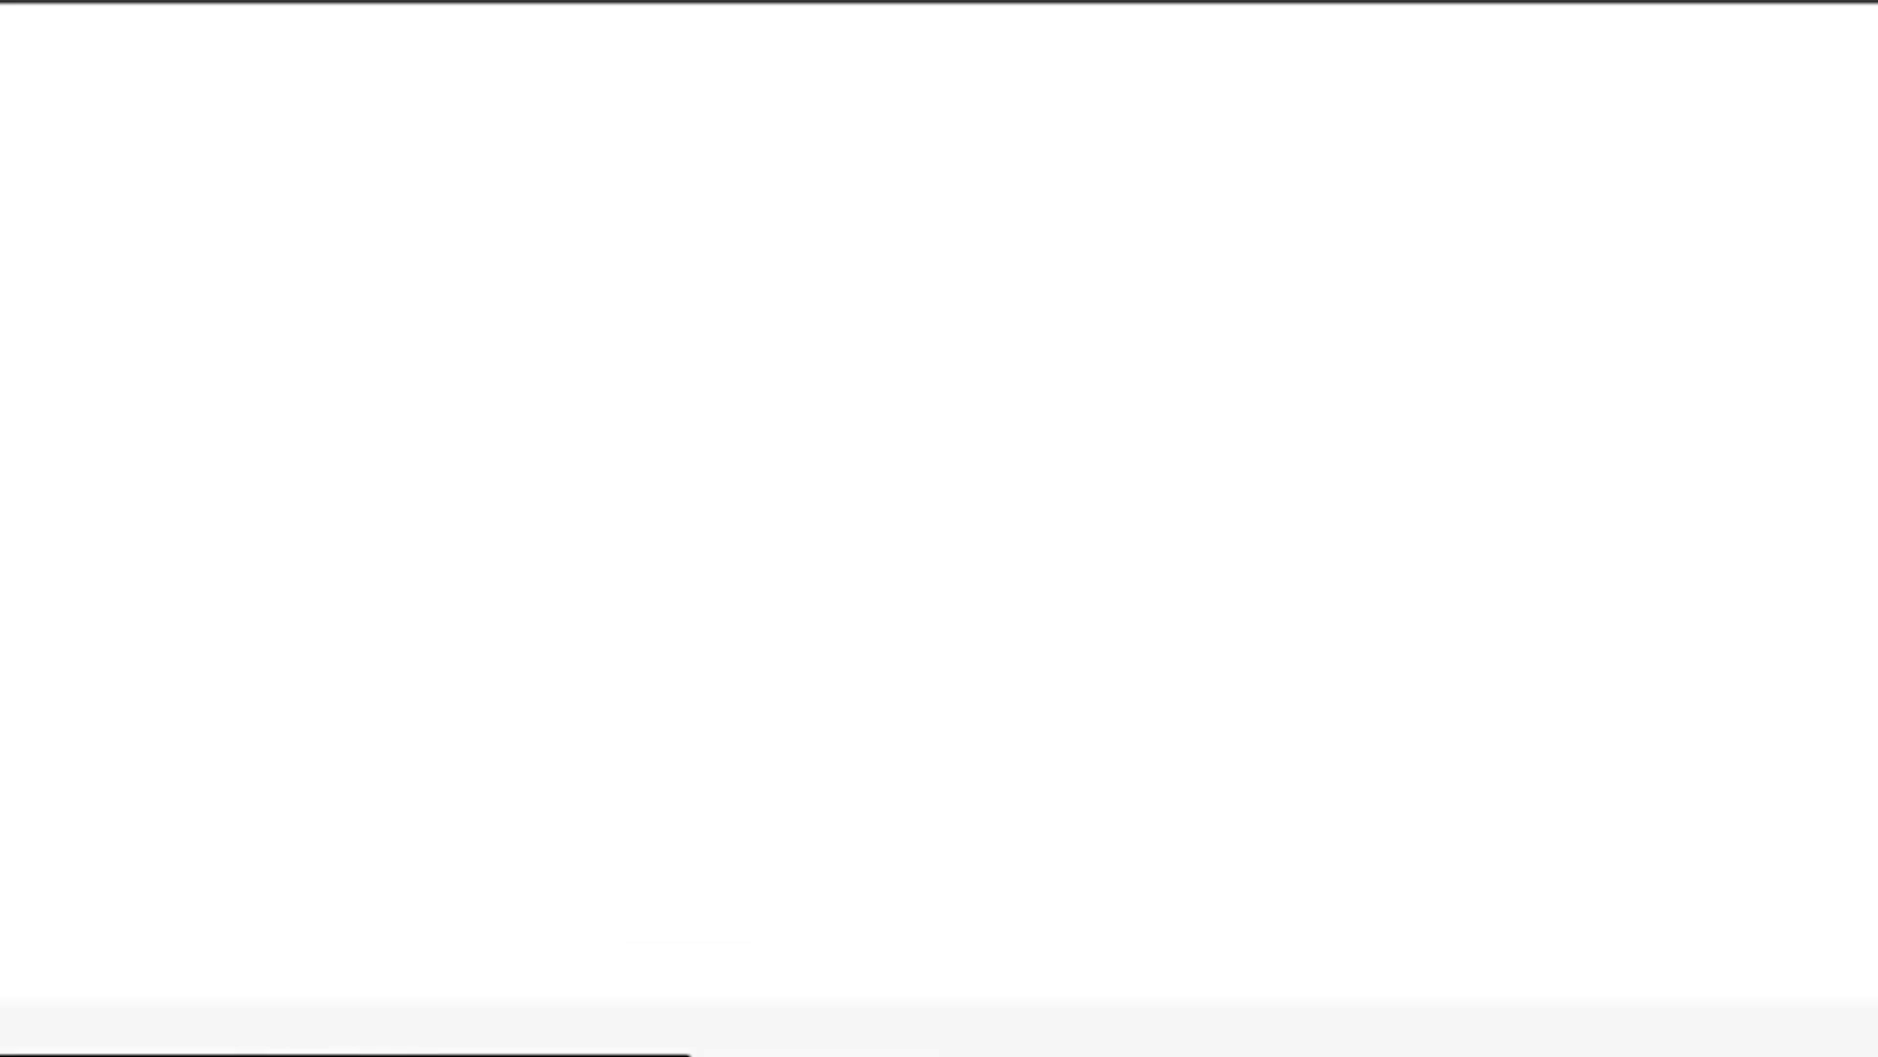
{"action": "scroll", "coordinate": [939, 528], "scroll_direction": "down", "scroll_amount": 8}
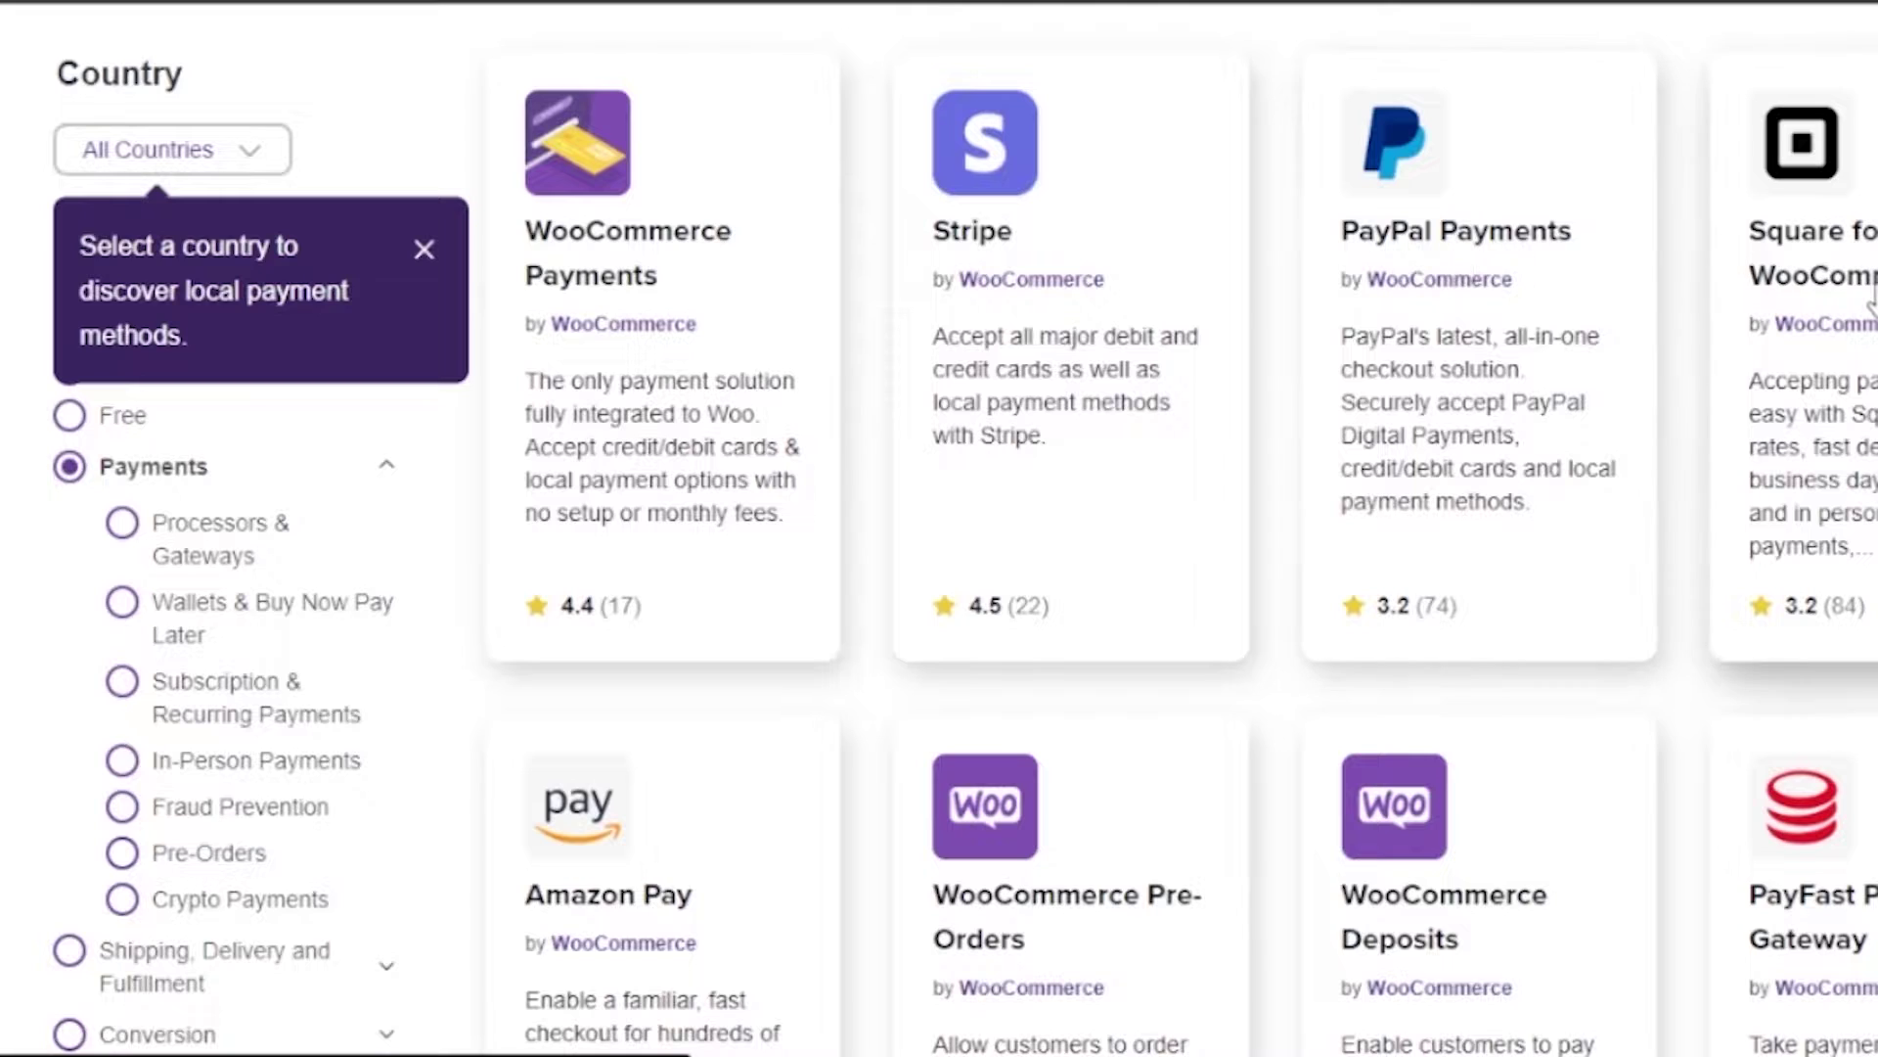
{"action": "scroll", "coordinate": [1839, 675], "scroll_direction": "down", "scroll_amount": 7}
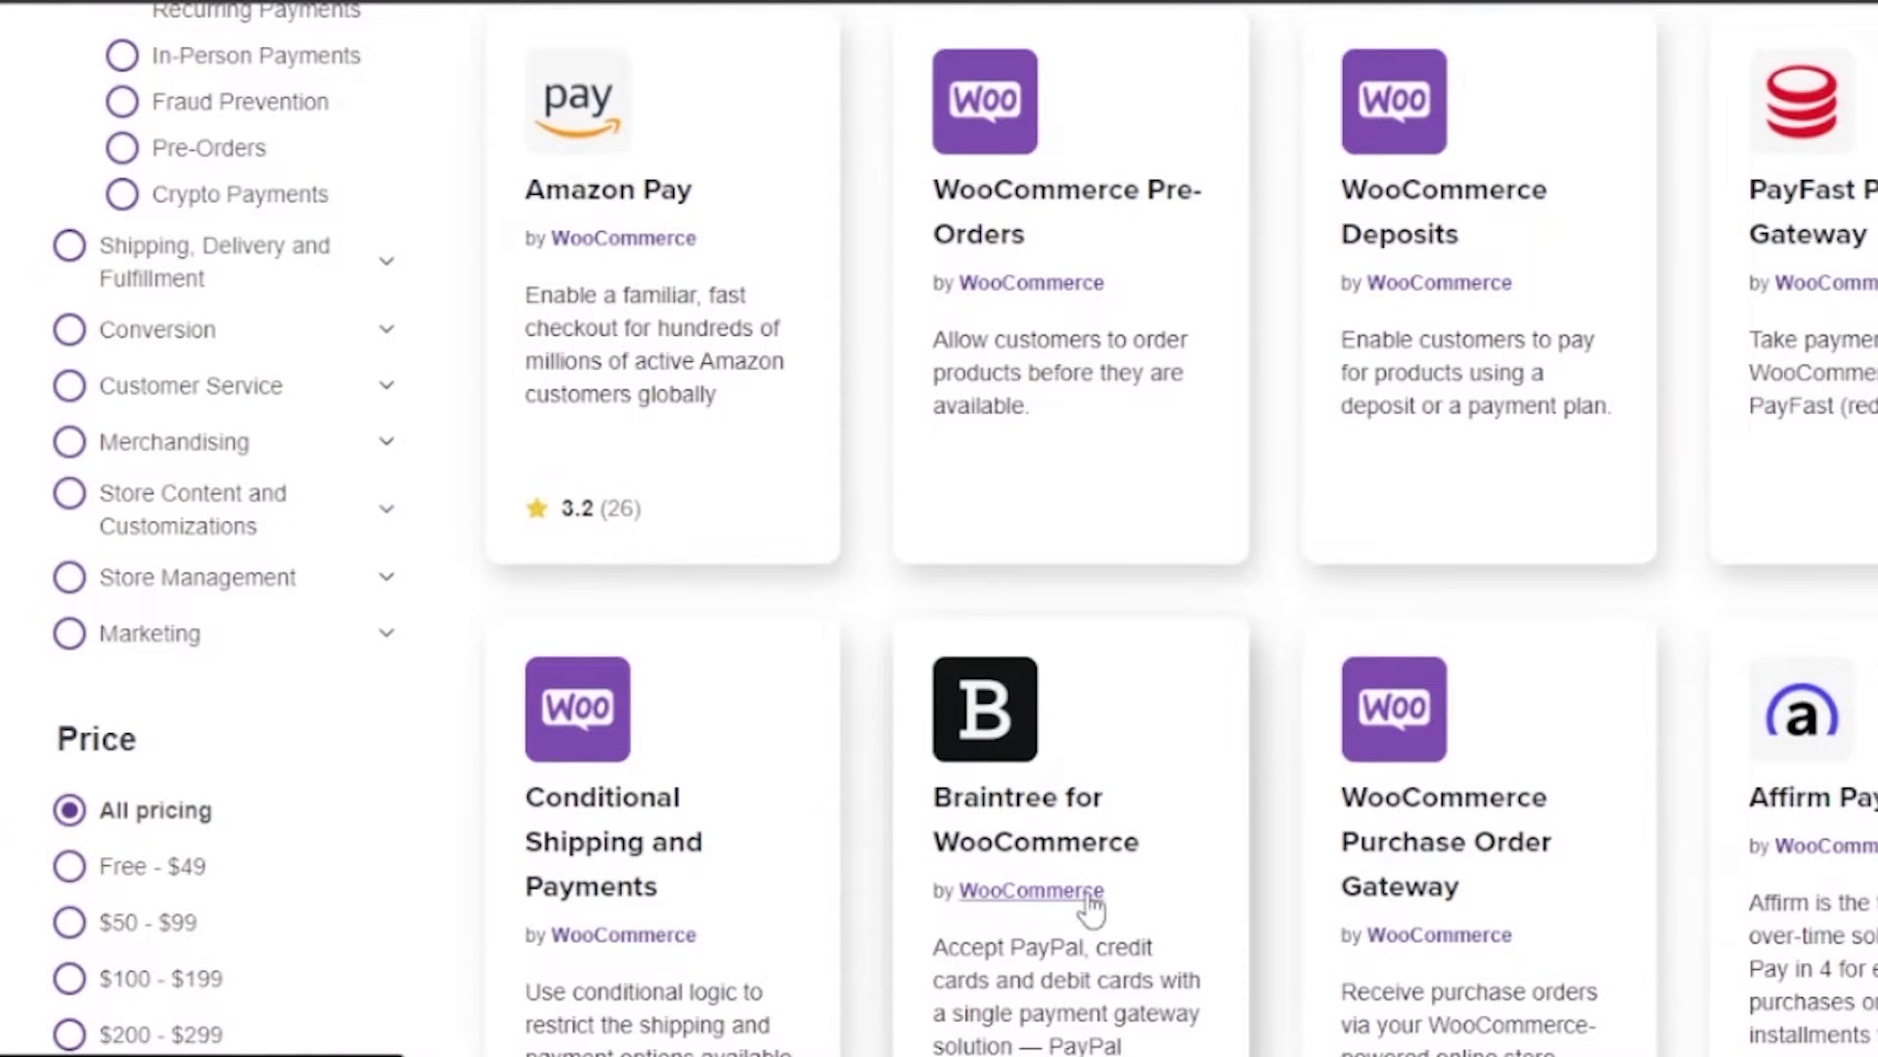
{"action": "scroll", "coordinate": [1489, 961], "scroll_direction": "up", "scroll_amount": 9}
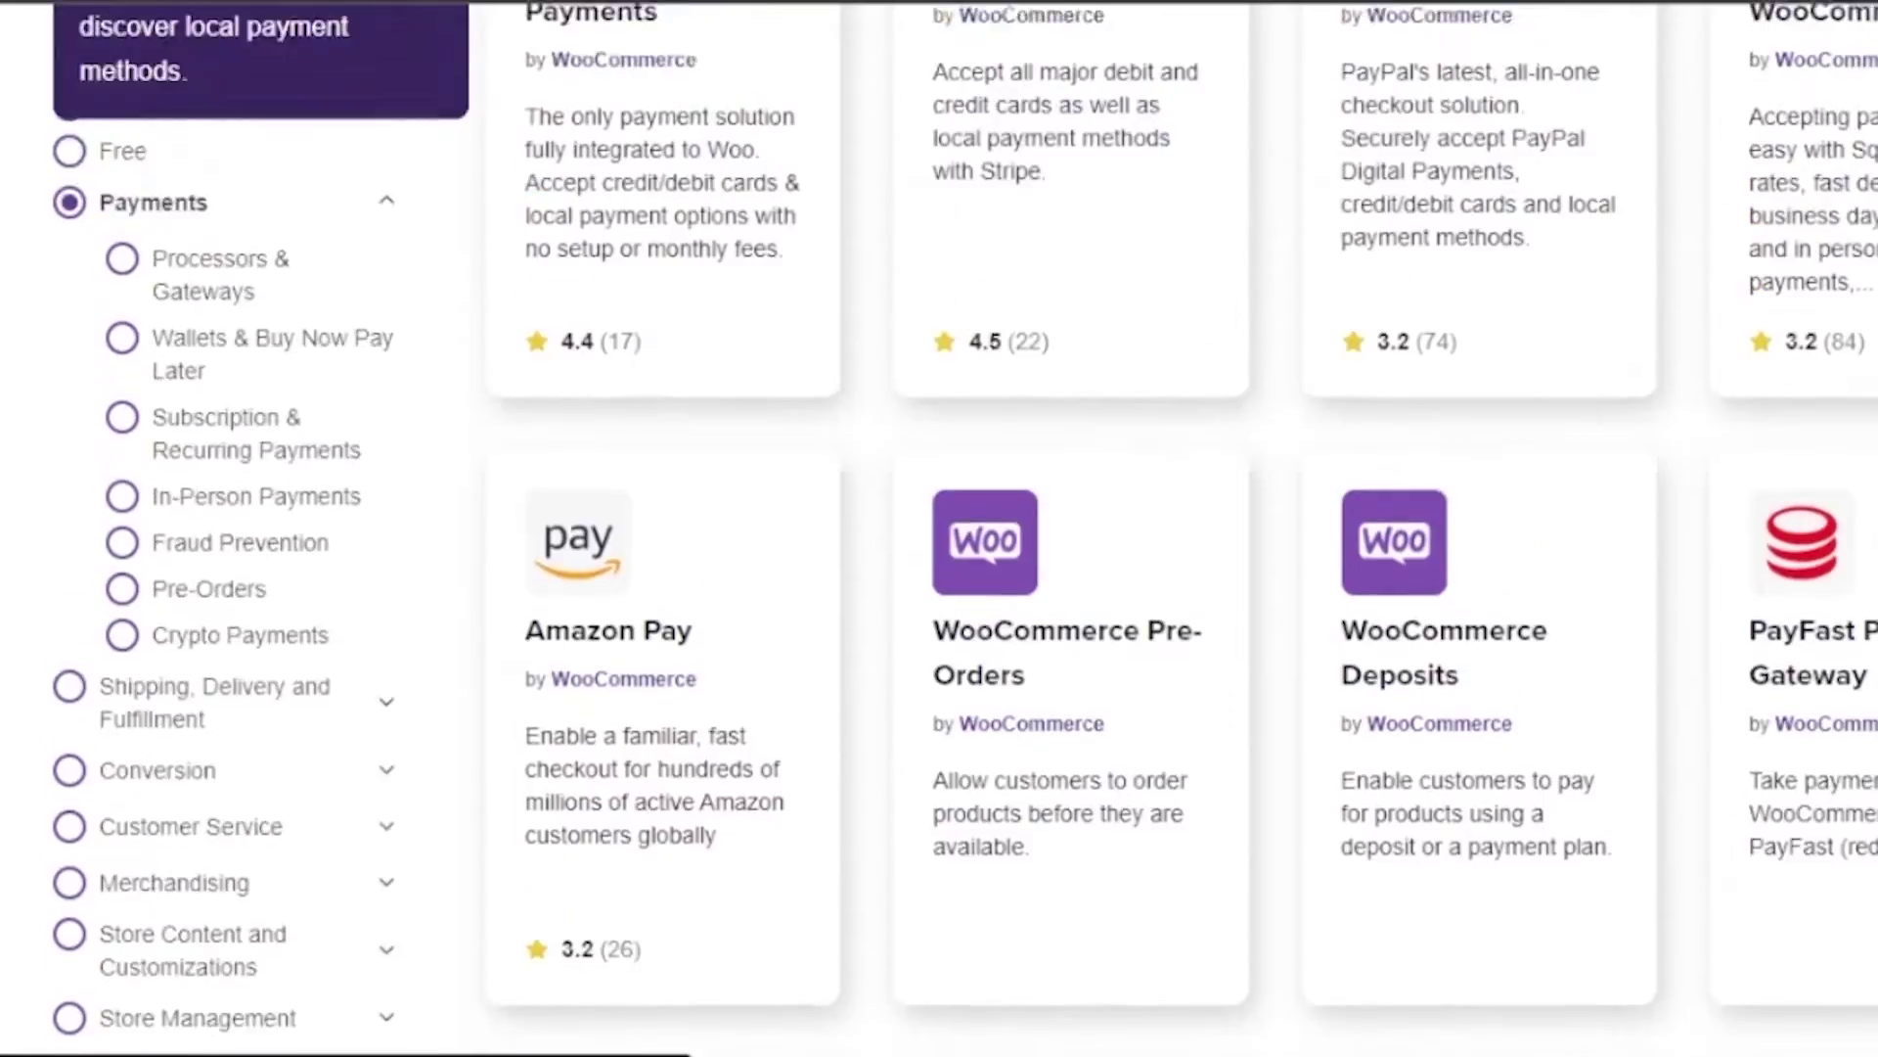
{"action": "scroll", "coordinate": [939, 528], "scroll_direction": "down", "scroll_amount": 20}
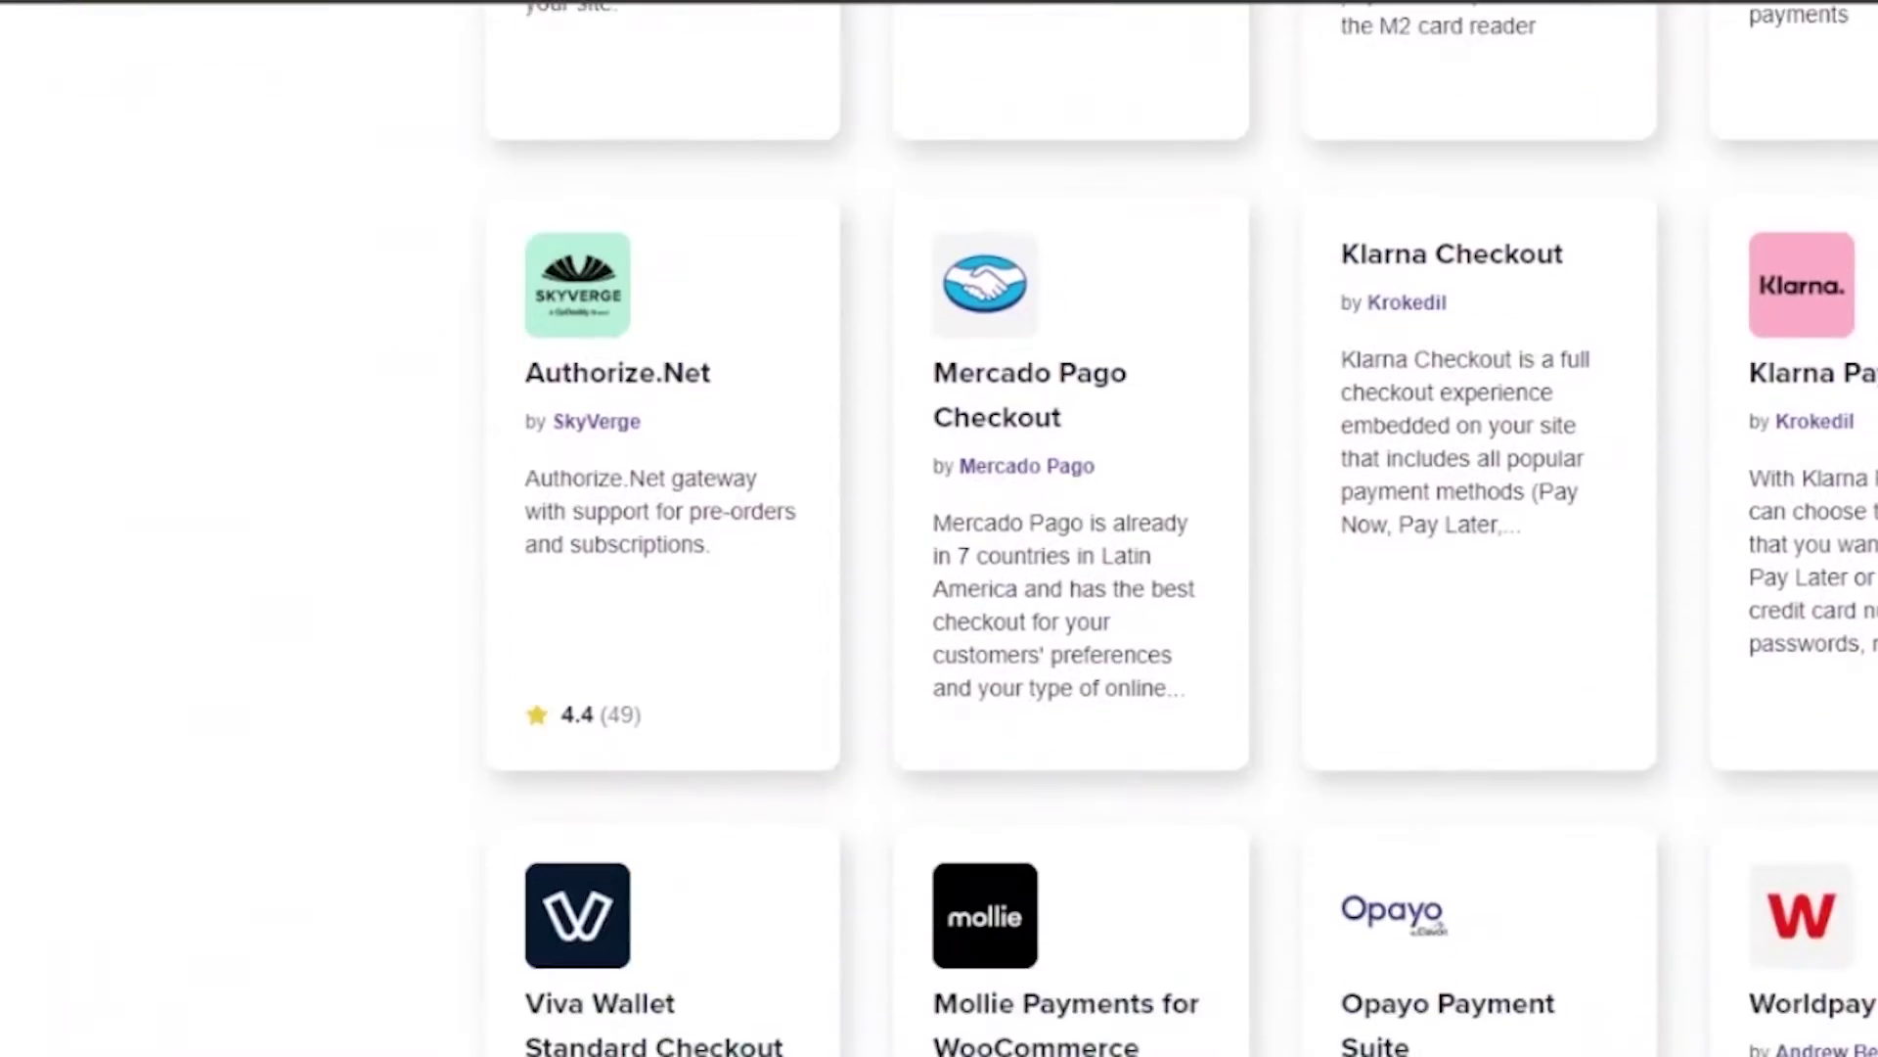
{"action": "scroll", "coordinate": [939, 528], "scroll_direction": "up", "scroll_amount": 2}
{"action": "scroll", "coordinate": [939, 528], "scroll_direction": "up", "scroll_amount": 15}
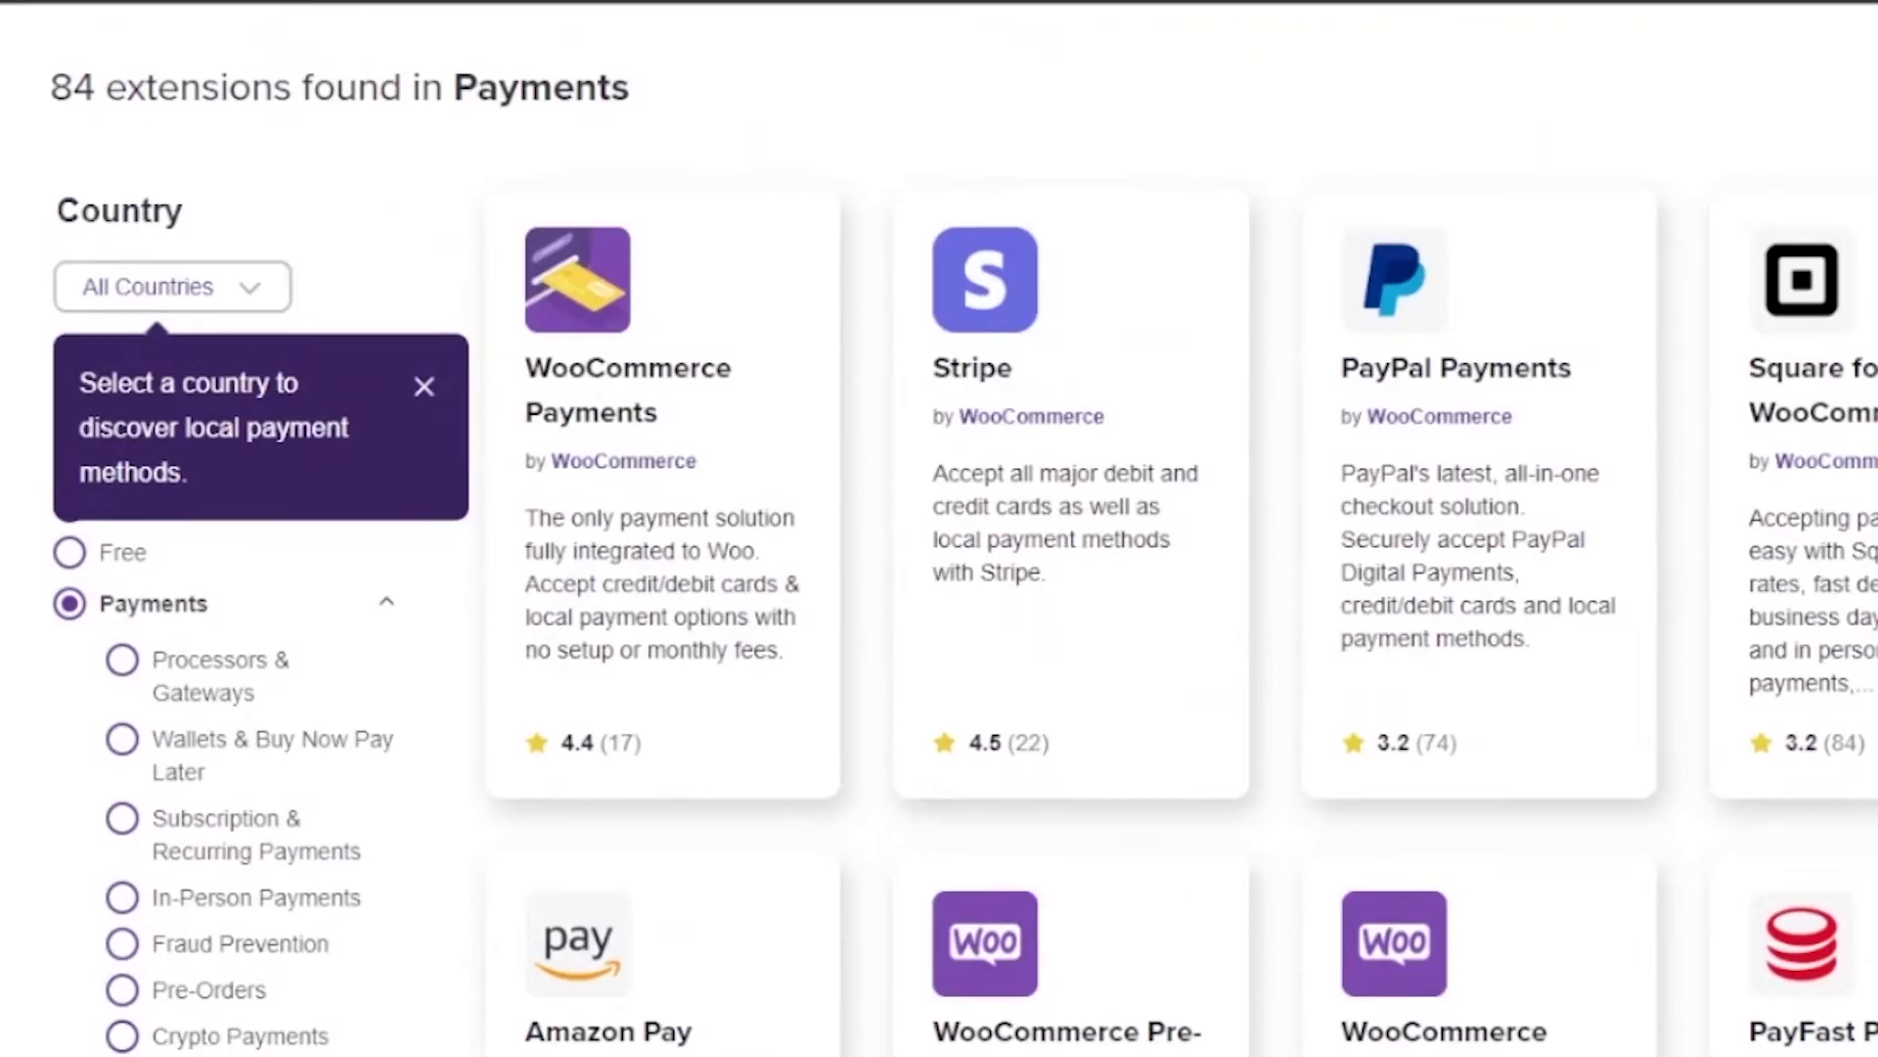
{"action": "scroll", "coordinate": [939, 528], "scroll_direction": "down", "scroll_amount": 5}
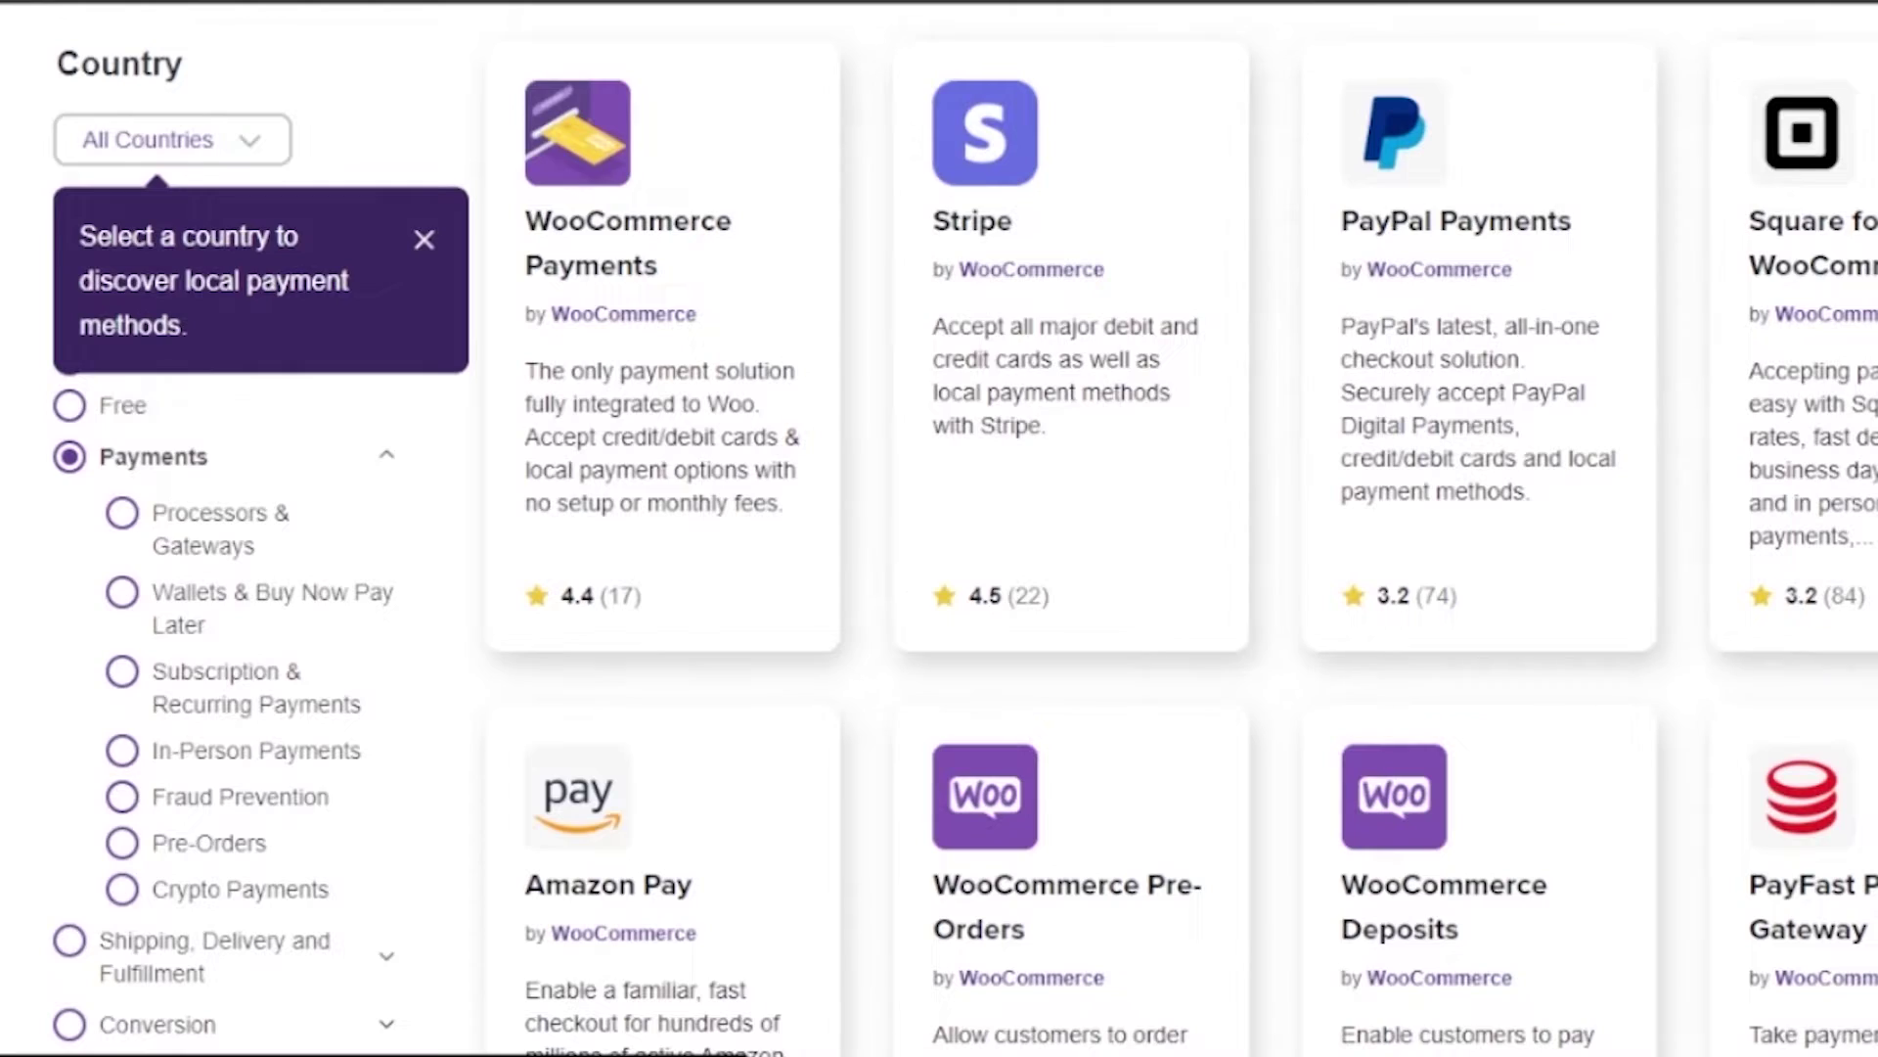
{"action": "scroll", "coordinate": [1079, 392], "scroll_direction": "down", "scroll_amount": 1}
{"action": "scroll", "coordinate": [1174, 528], "scroll_direction": "down", "scroll_amount": 10}
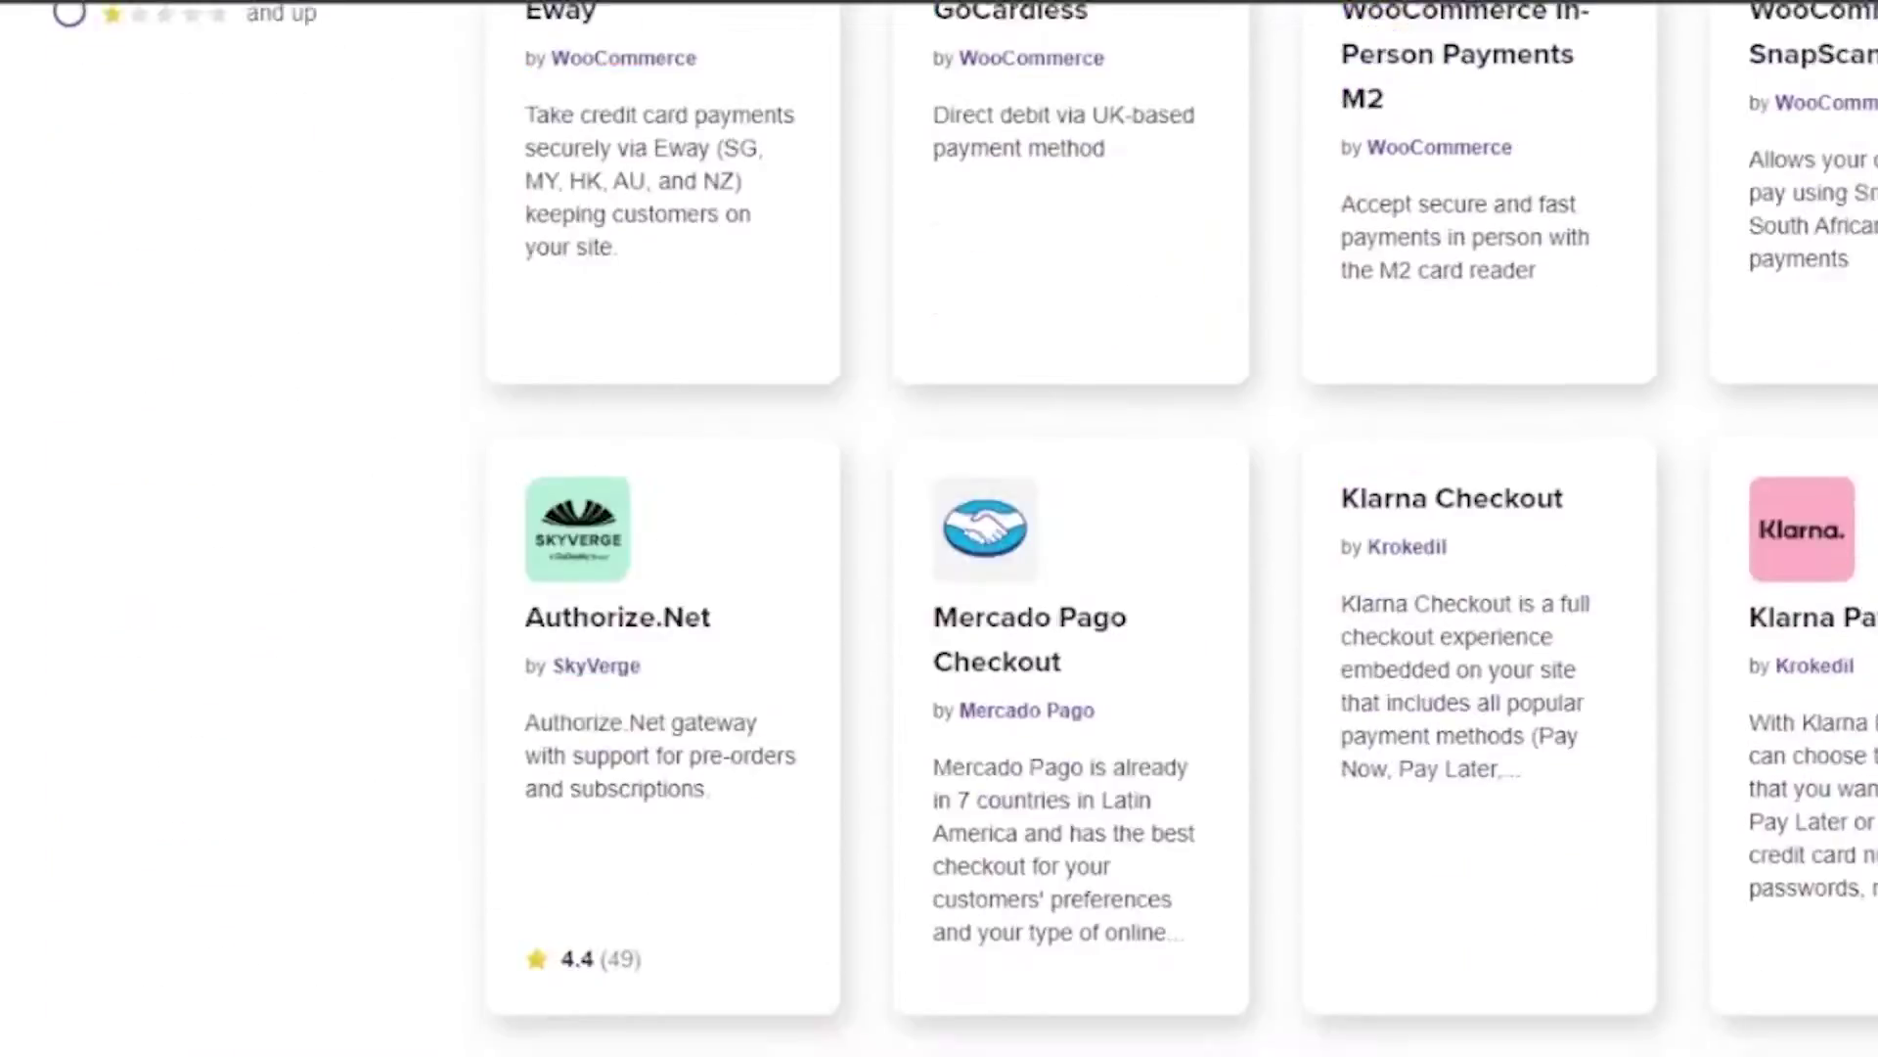
{"action": "scroll", "coordinate": [1174, 528], "scroll_direction": "up", "scroll_amount": 7}
{"action": "scroll", "coordinate": [940, 529], "scroll_direction": "down", "scroll_amount": 15}
{"action": "scroll", "coordinate": [940, 528], "scroll_direction": "up", "scroll_amount": 20}
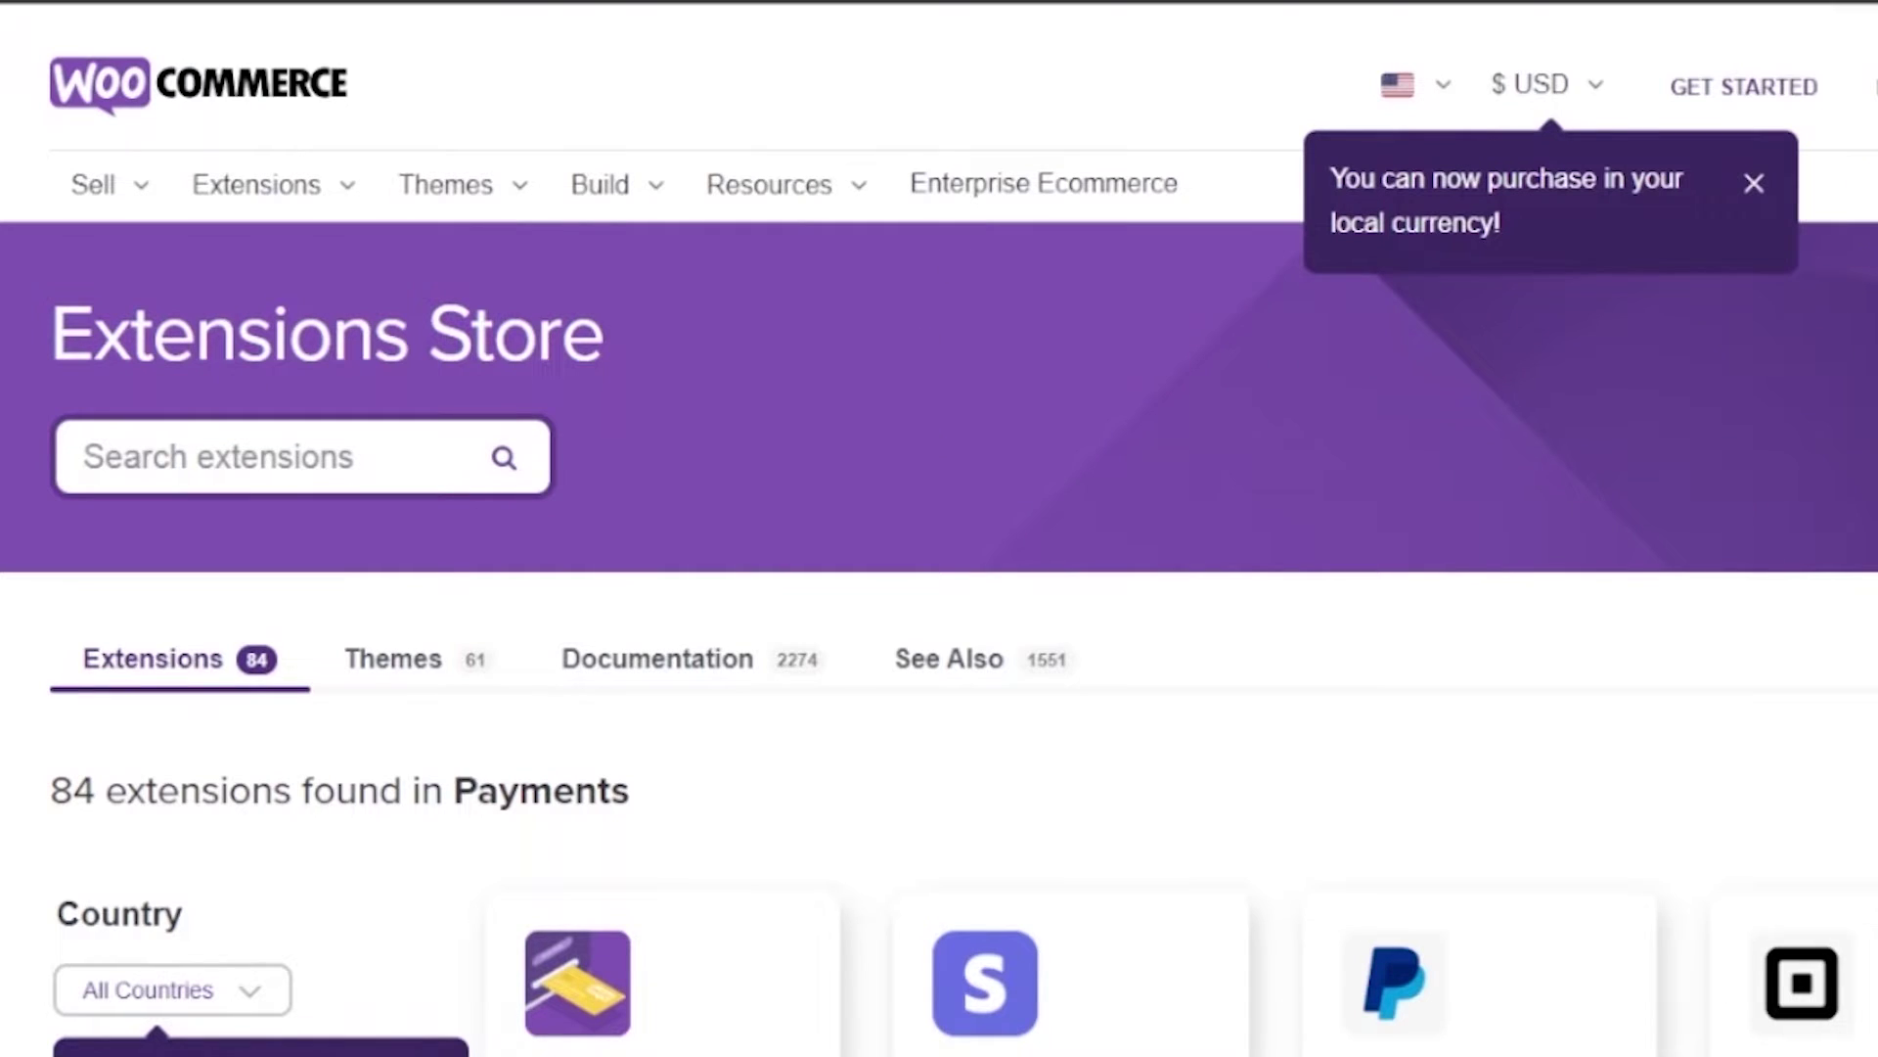
Back on the store's payment setup page, turn on Cash on delivery.
{"action": "left_click", "coordinate": [1076, 3]}
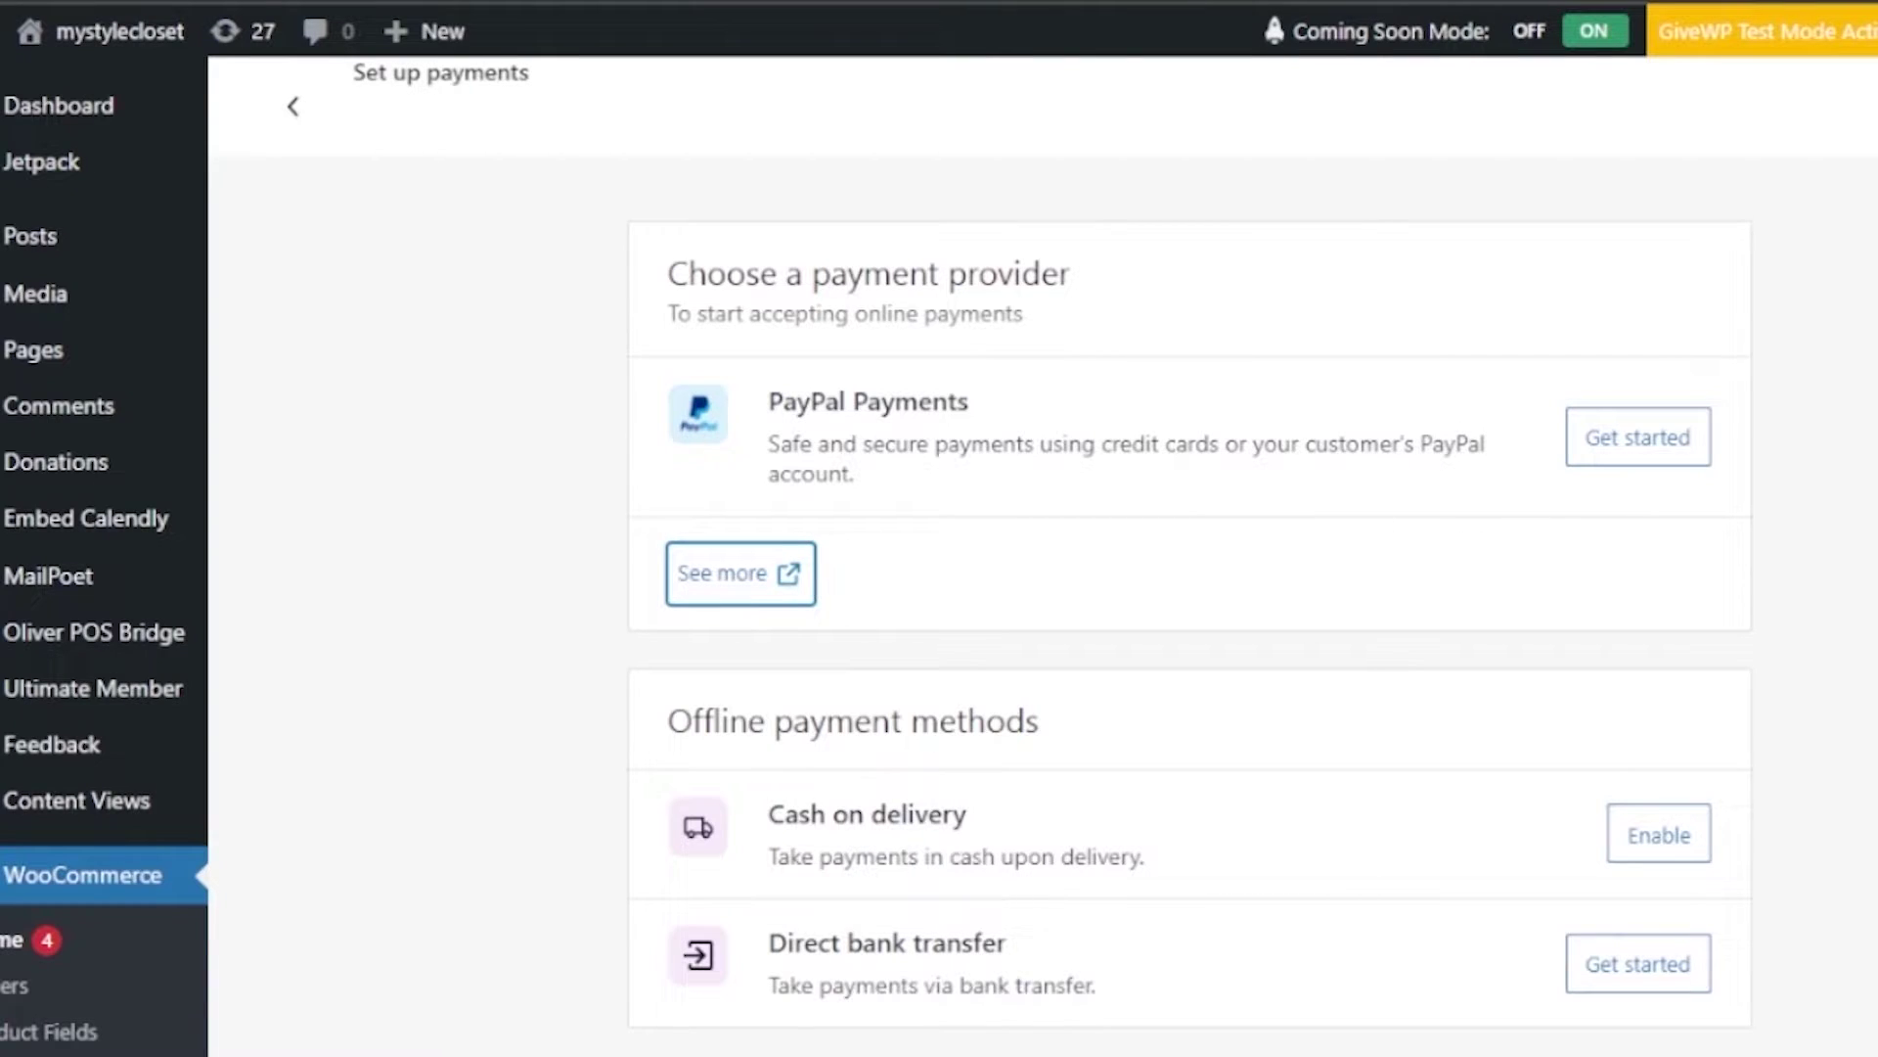
{"action": "scroll", "coordinate": [1487, 549], "scroll_direction": "down", "scroll_amount": 3}
{"action": "left_click", "coordinate": [1643, 551]}
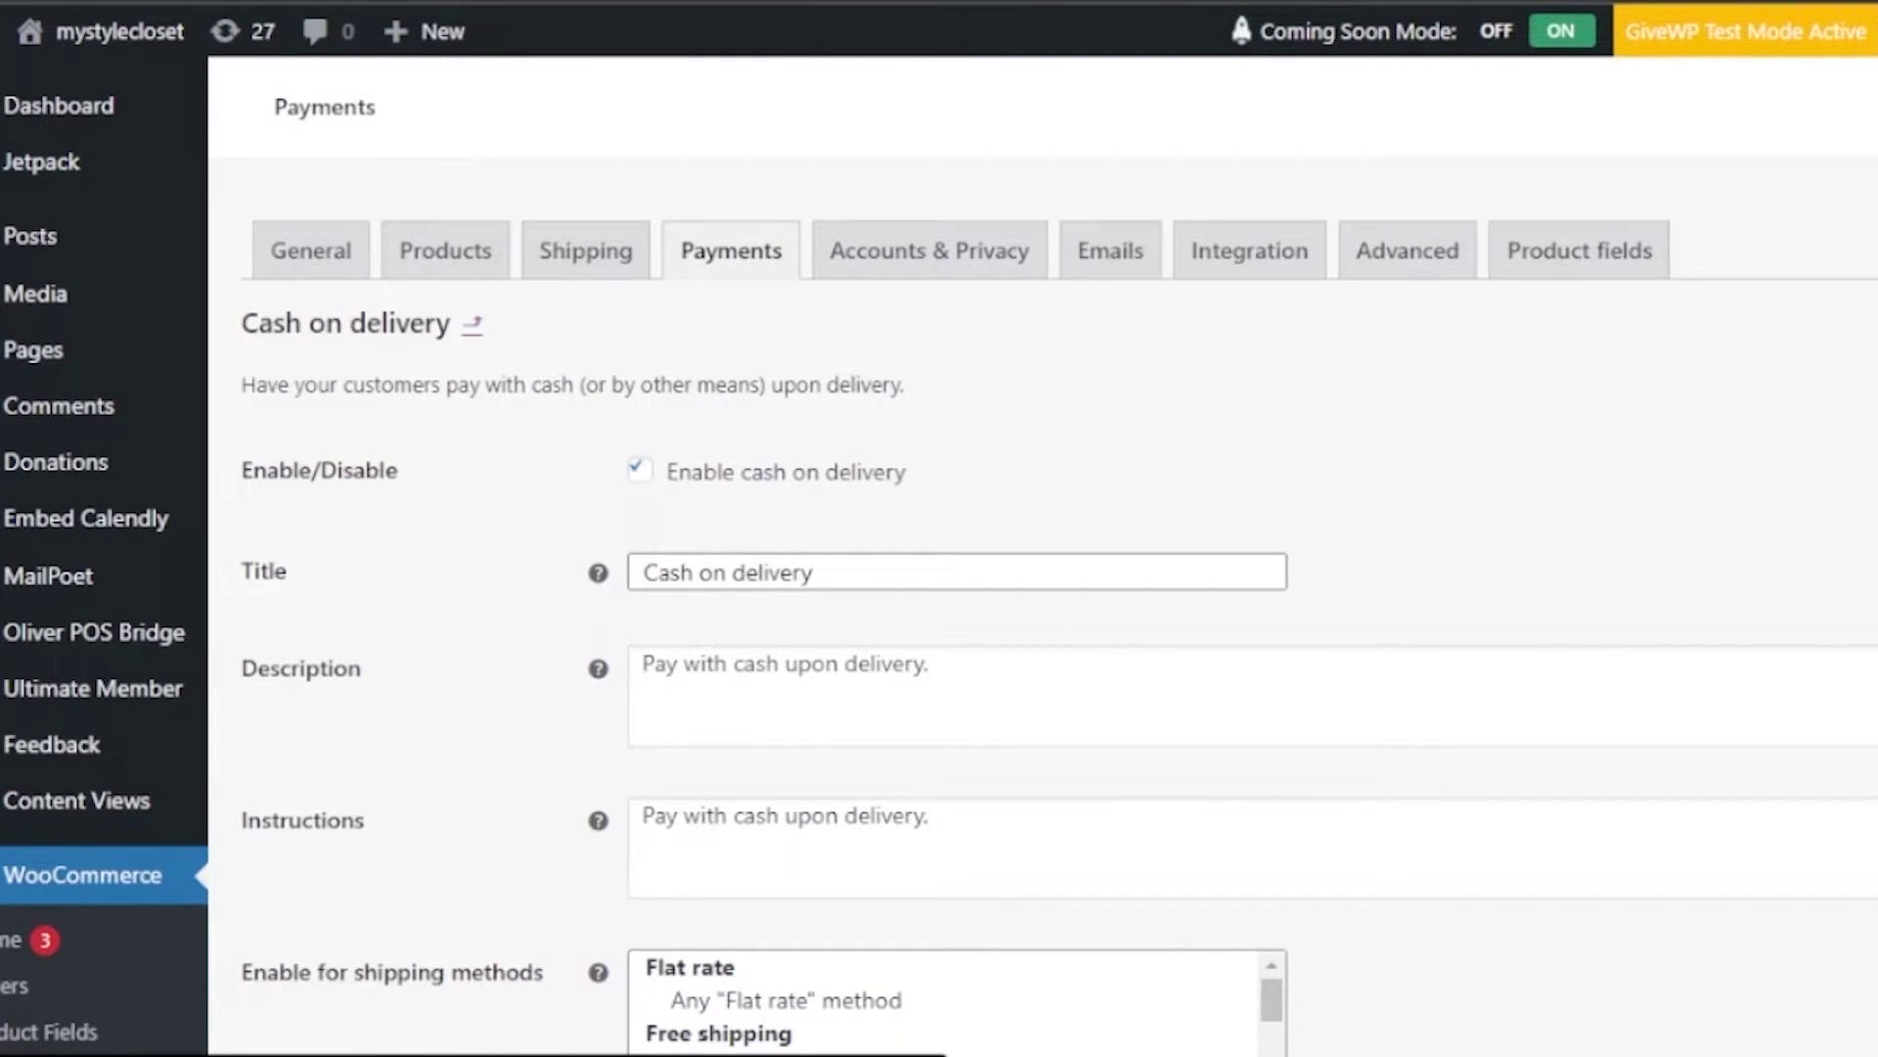
Review the Cash on delivery settings and return to the Set up payments page.
{"action": "scroll", "coordinate": [1439, 492], "scroll_direction": "down", "scroll_amount": 7}
{"action": "scroll", "coordinate": [1438, 492], "scroll_direction": "up", "scroll_amount": 7}
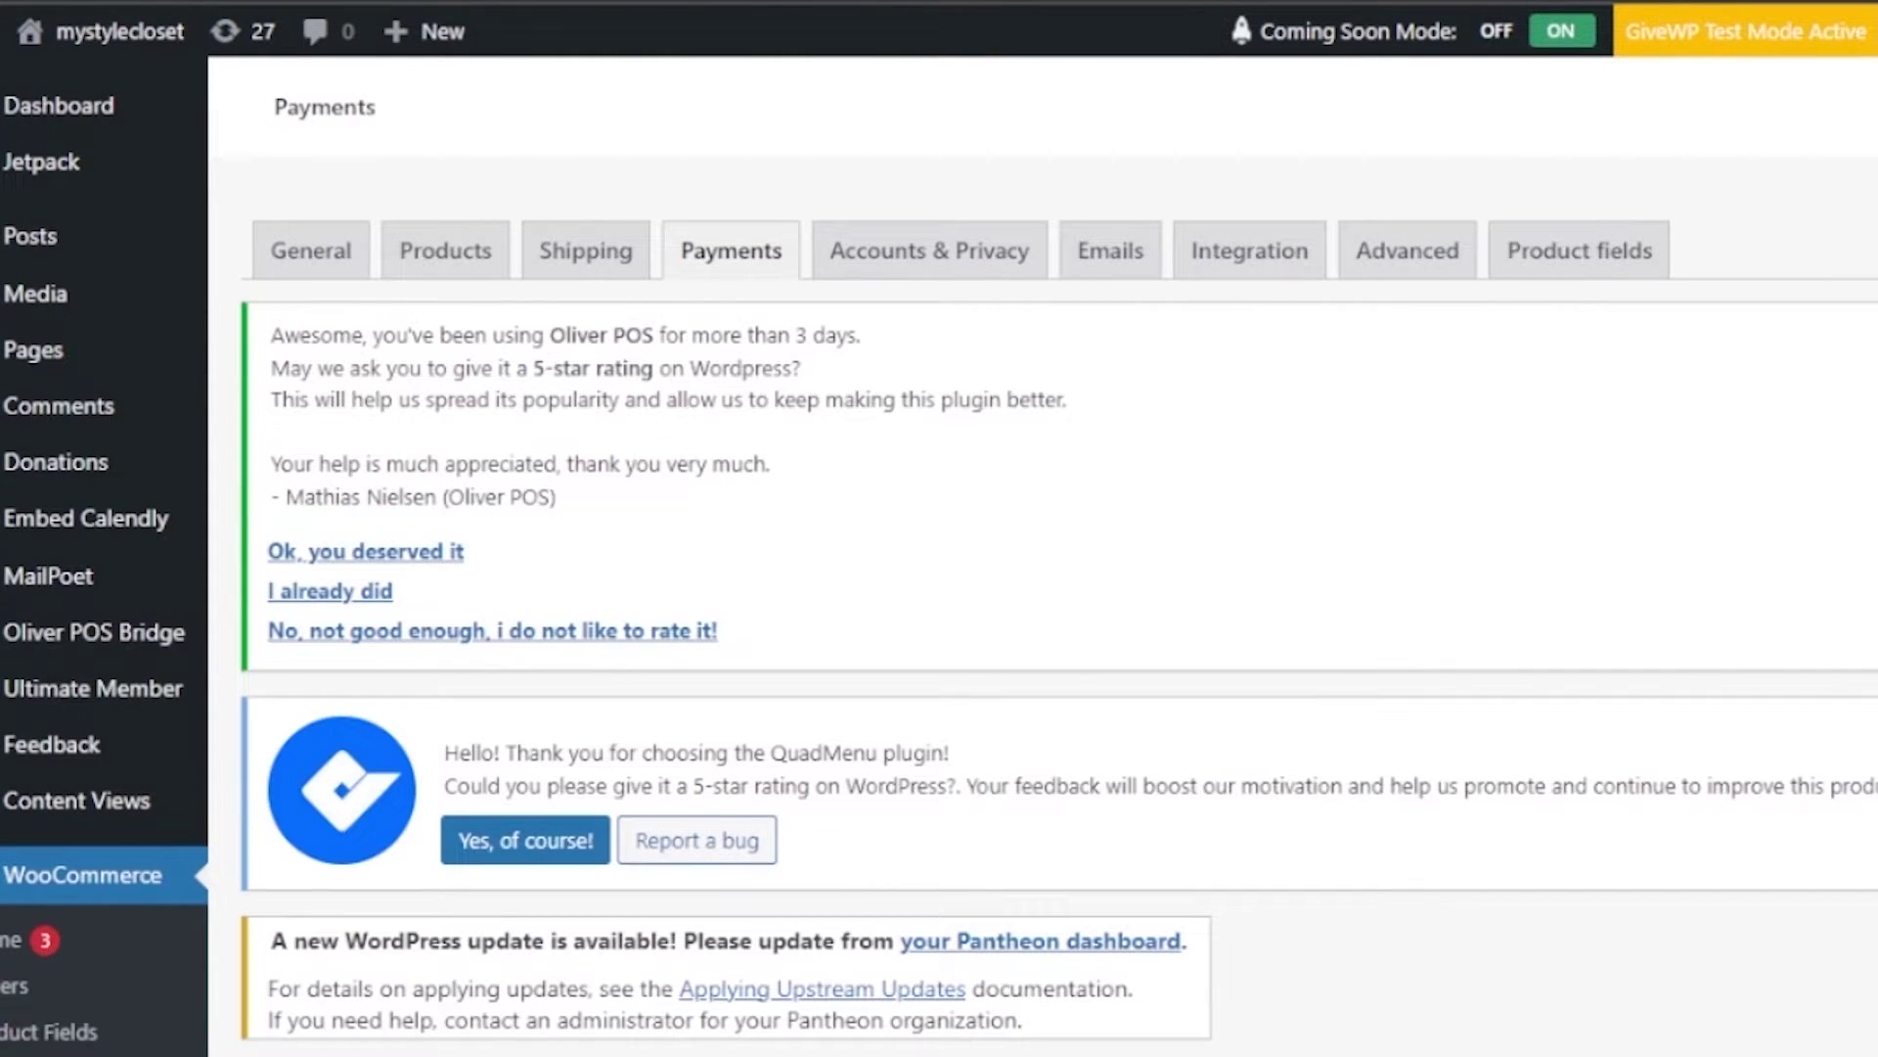
{"action": "scroll", "coordinate": [642, 277], "scroll_direction": "down", "scroll_amount": 10}
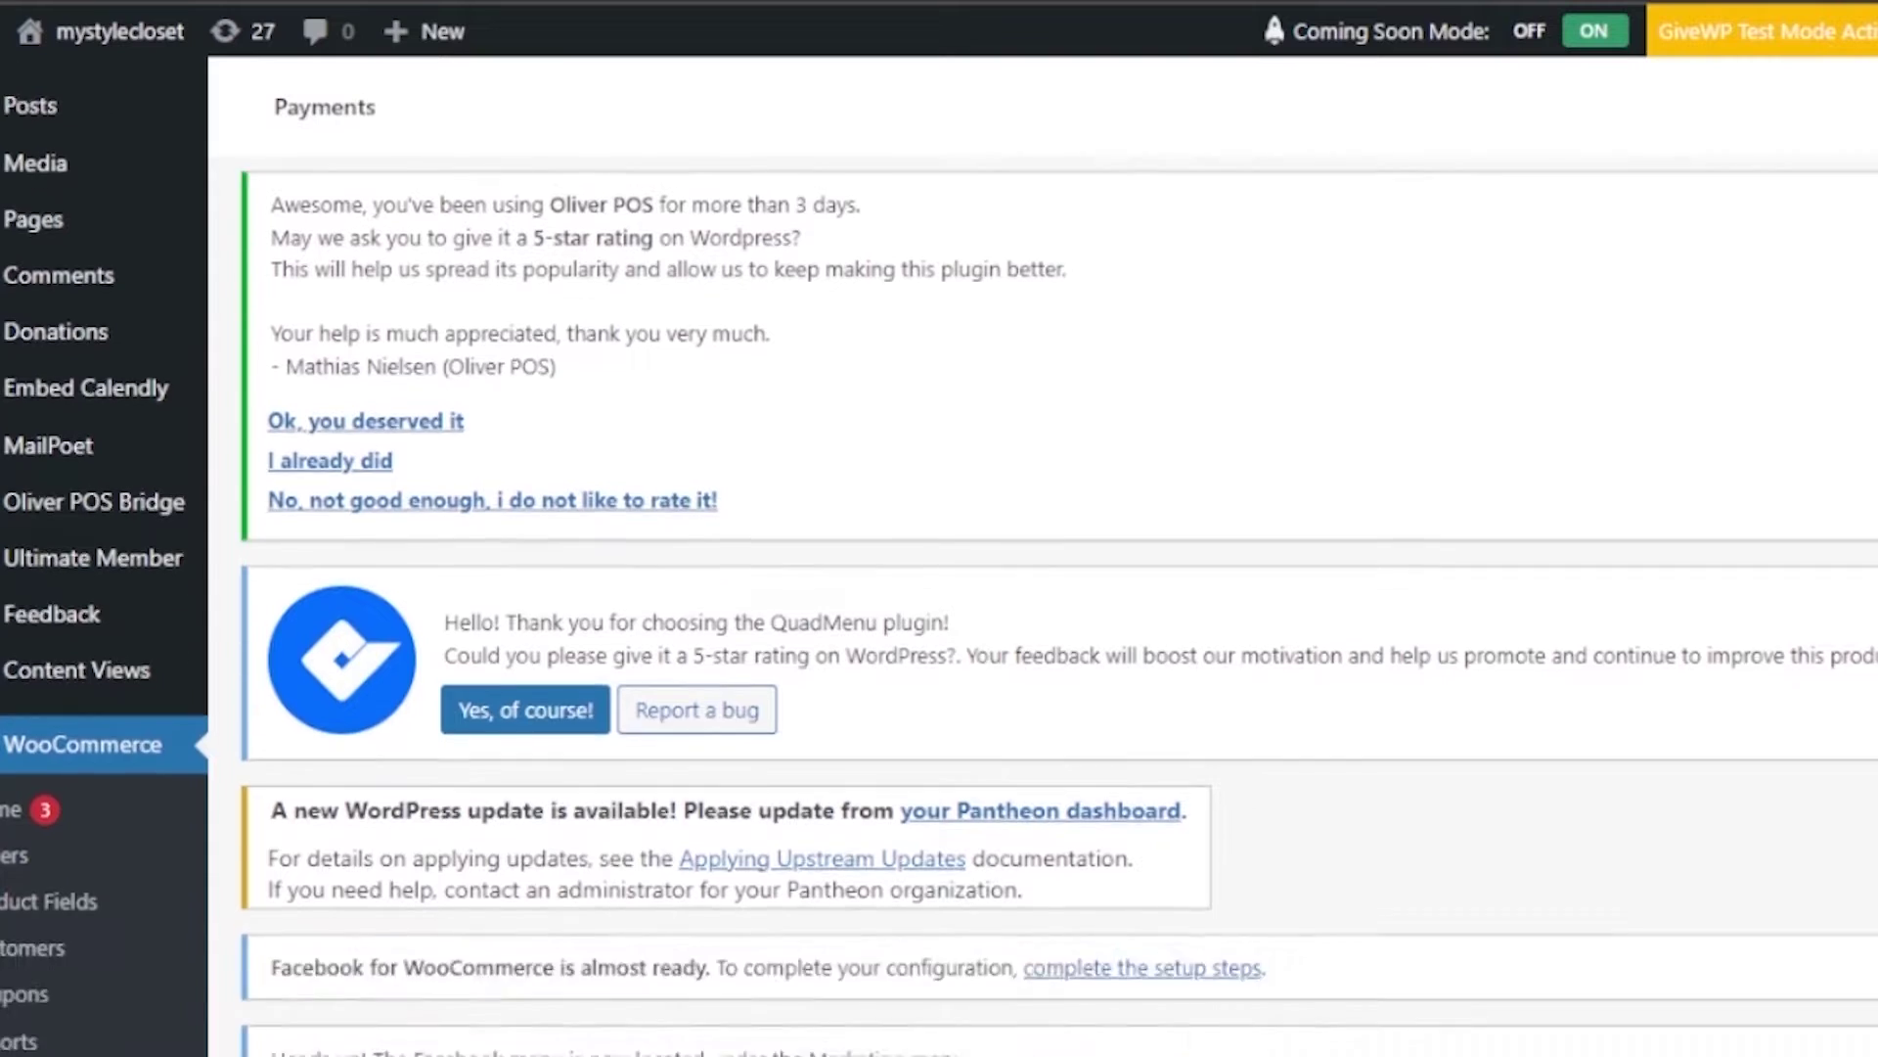
{"action": "scroll", "coordinate": [1043, 557], "scroll_direction": "down", "scroll_amount": 2}
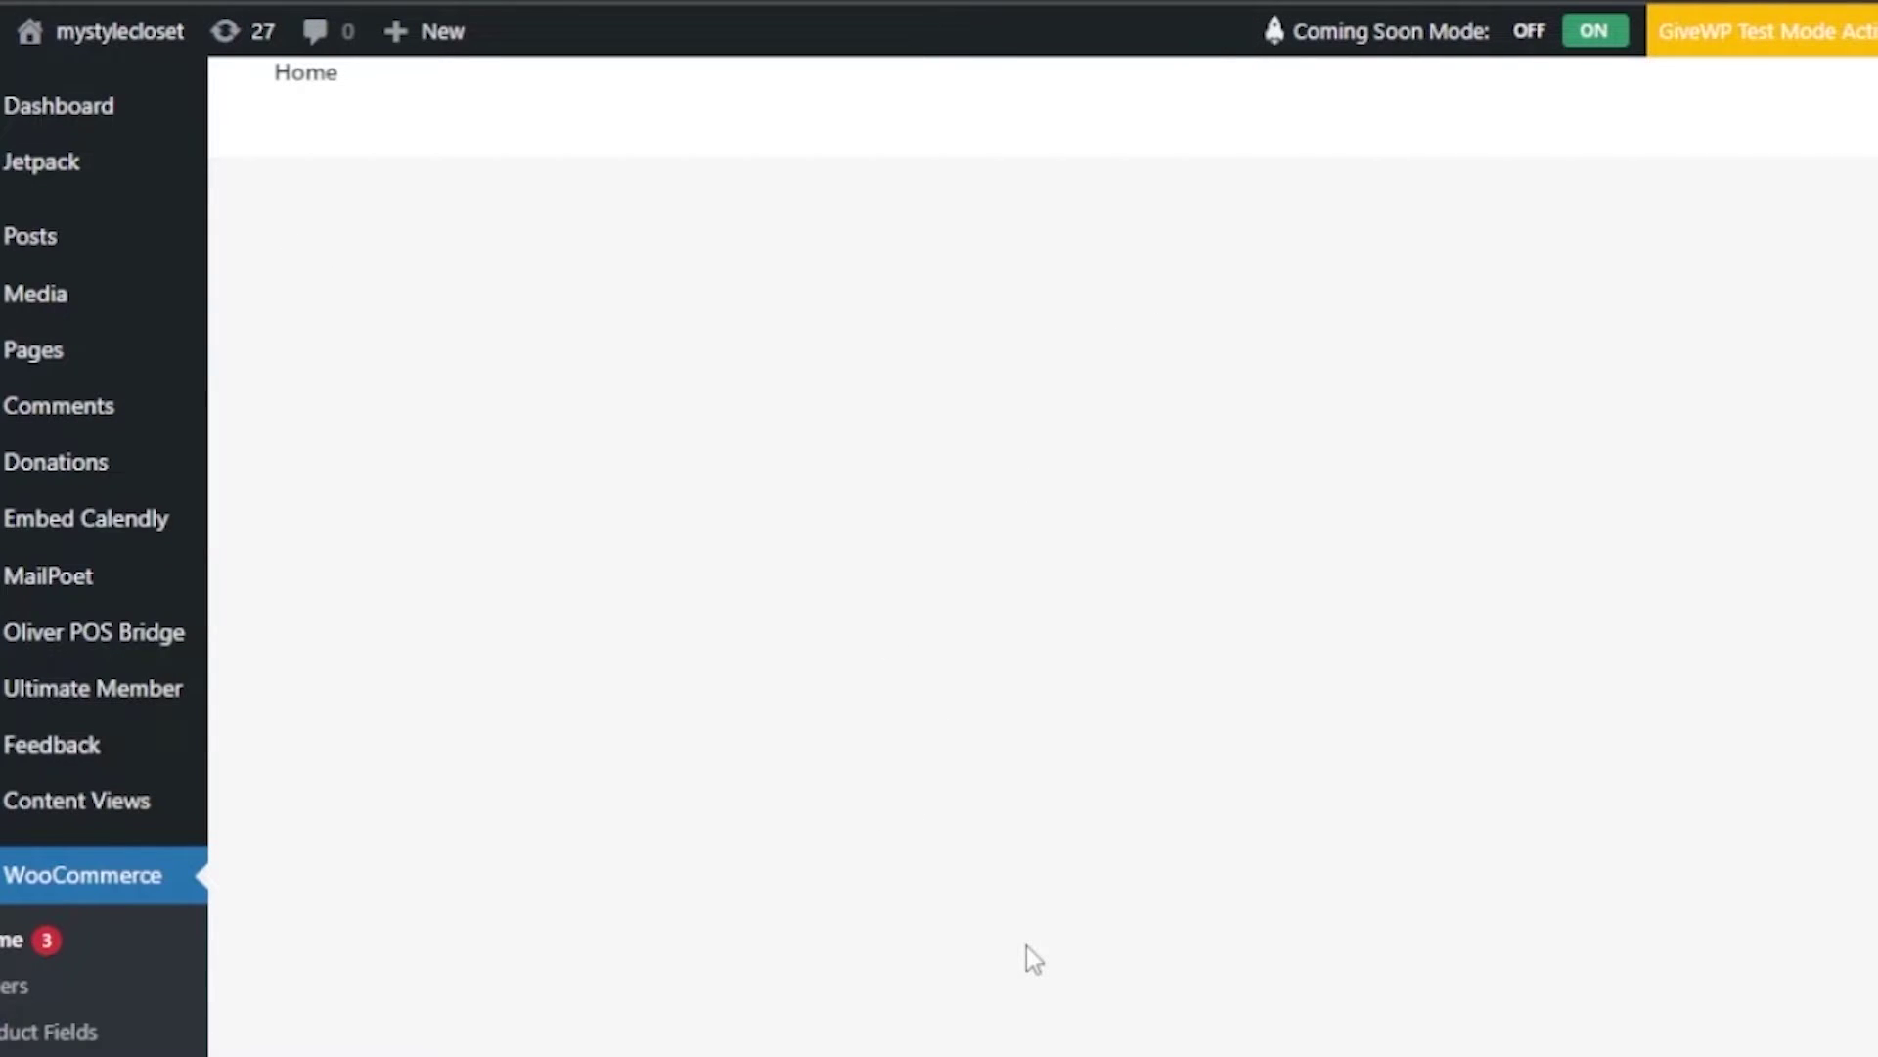
{"action": "scroll", "coordinate": [1629, 454], "scroll_direction": "down", "scroll_amount": 3}
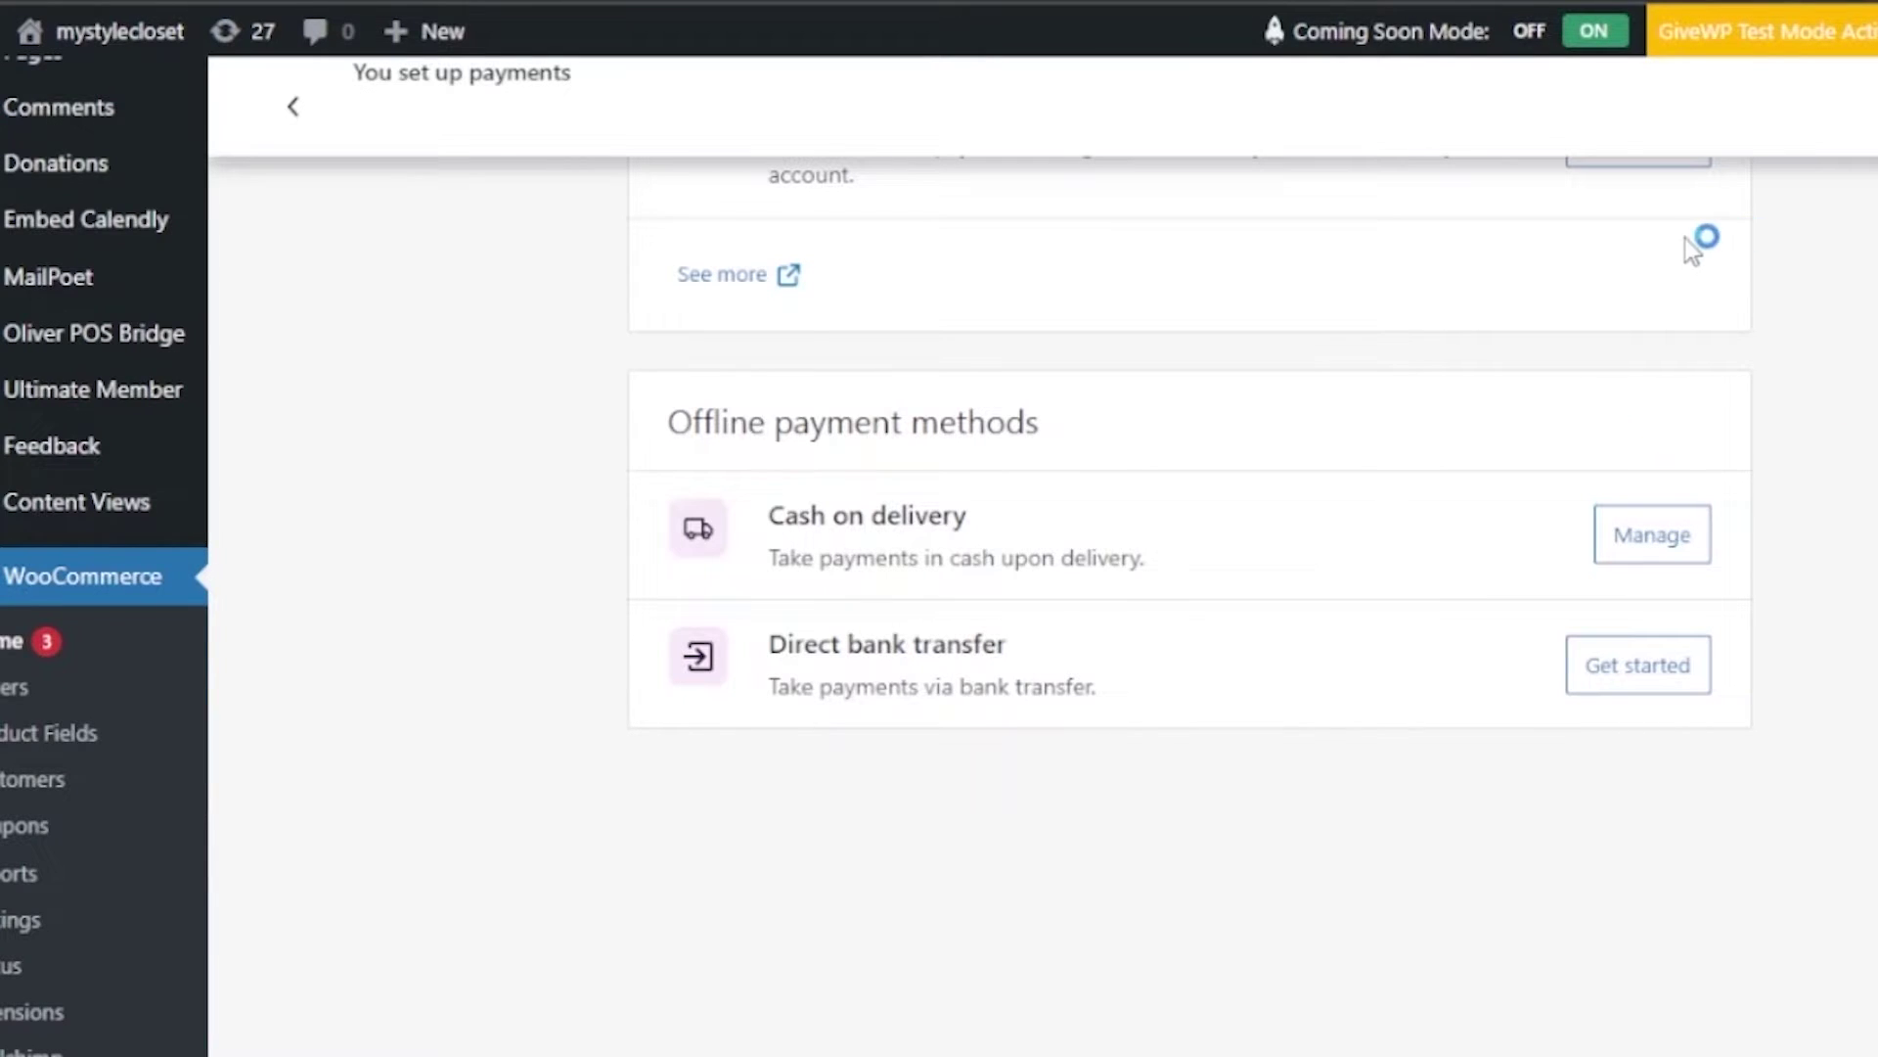
{"action": "scroll", "coordinate": [1403, 503], "scroll_direction": "up", "scroll_amount": 3}
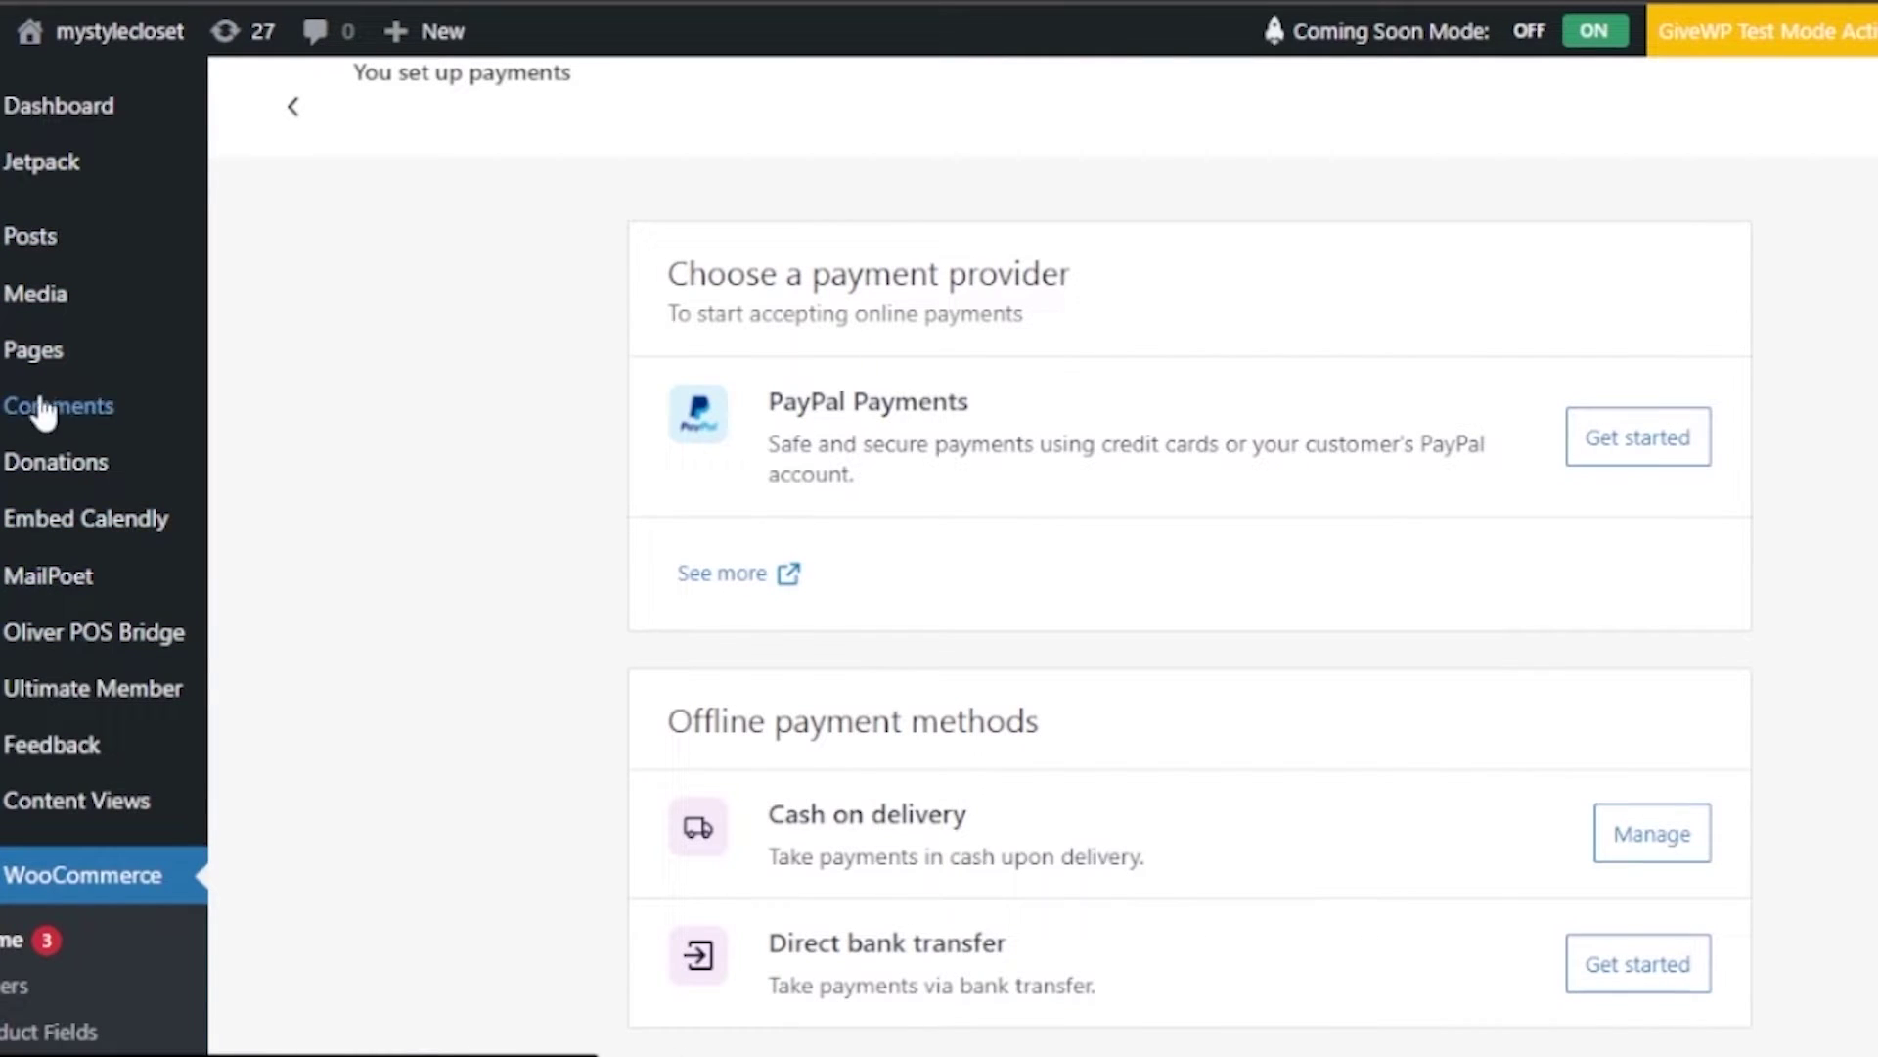
{"action": "mouse_move", "coordinate": [43, 382]}
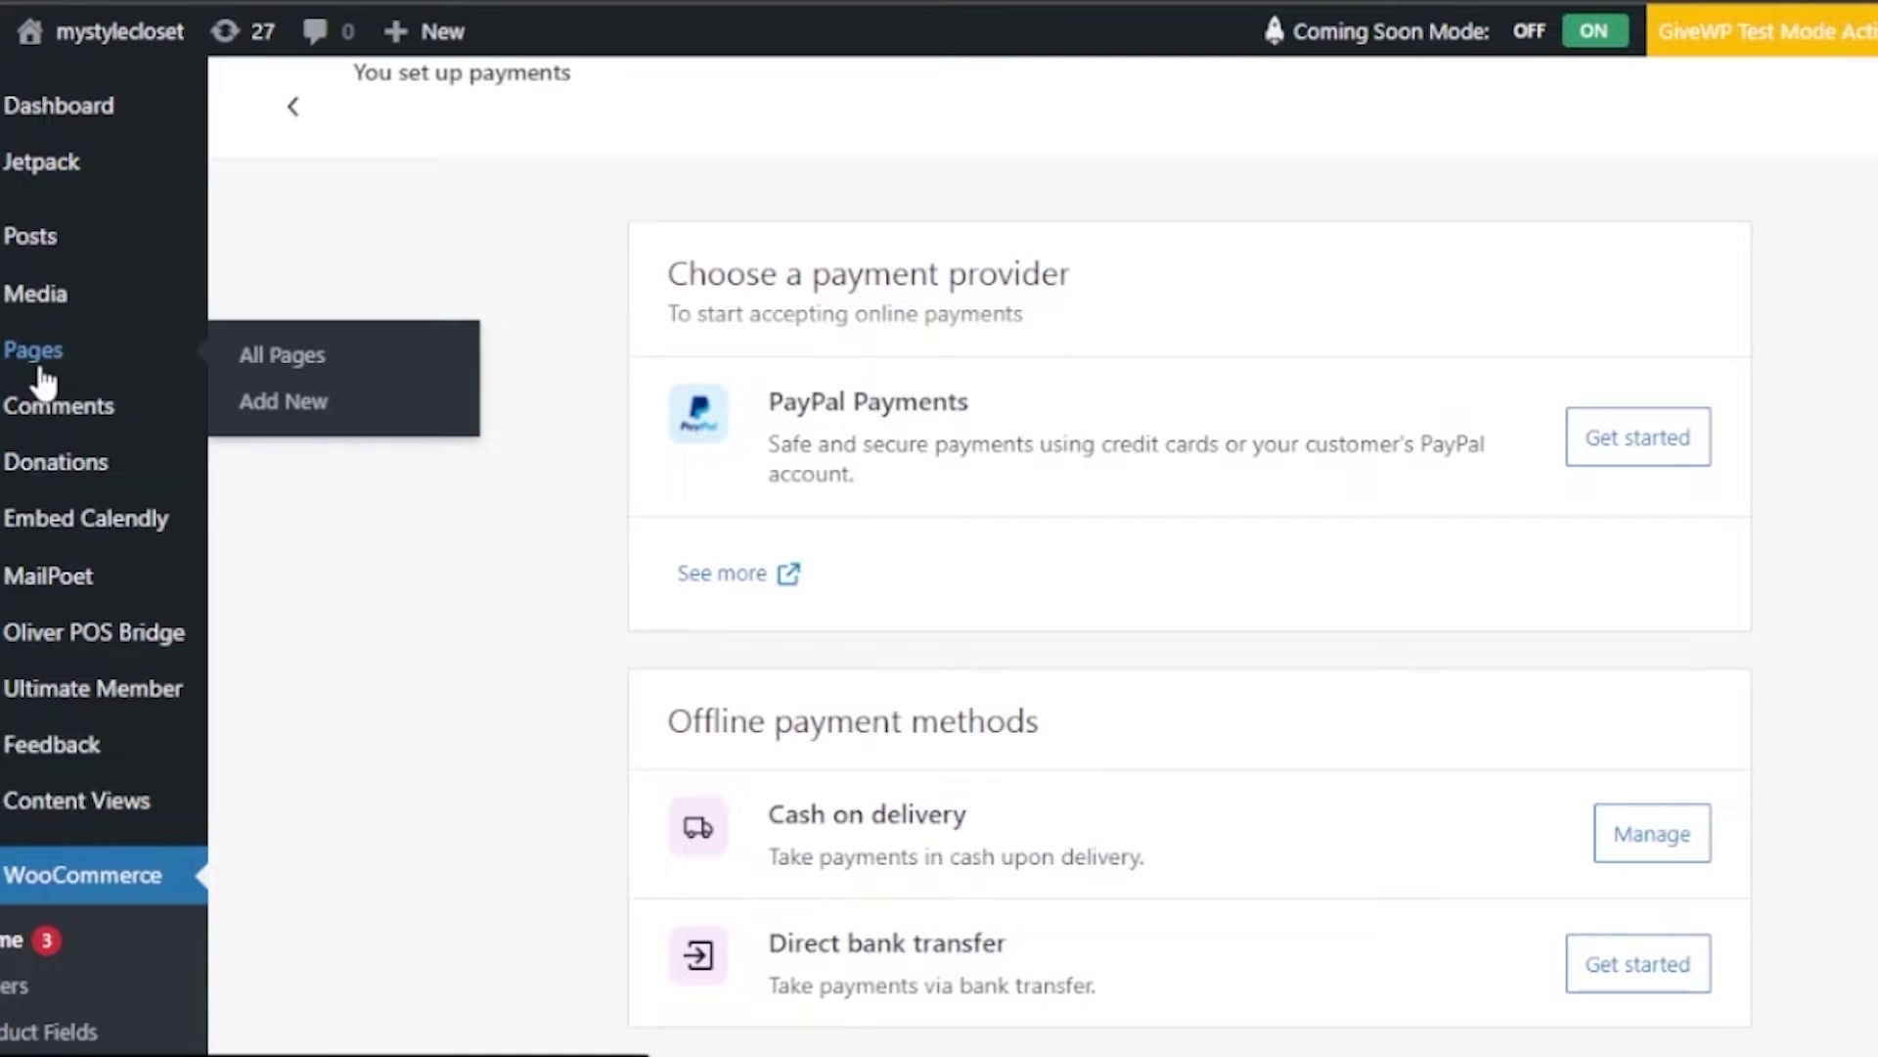
Create a new page titled 'custom payment' and select the empty block below the title.
{"action": "left_click", "coordinate": [296, 404]}
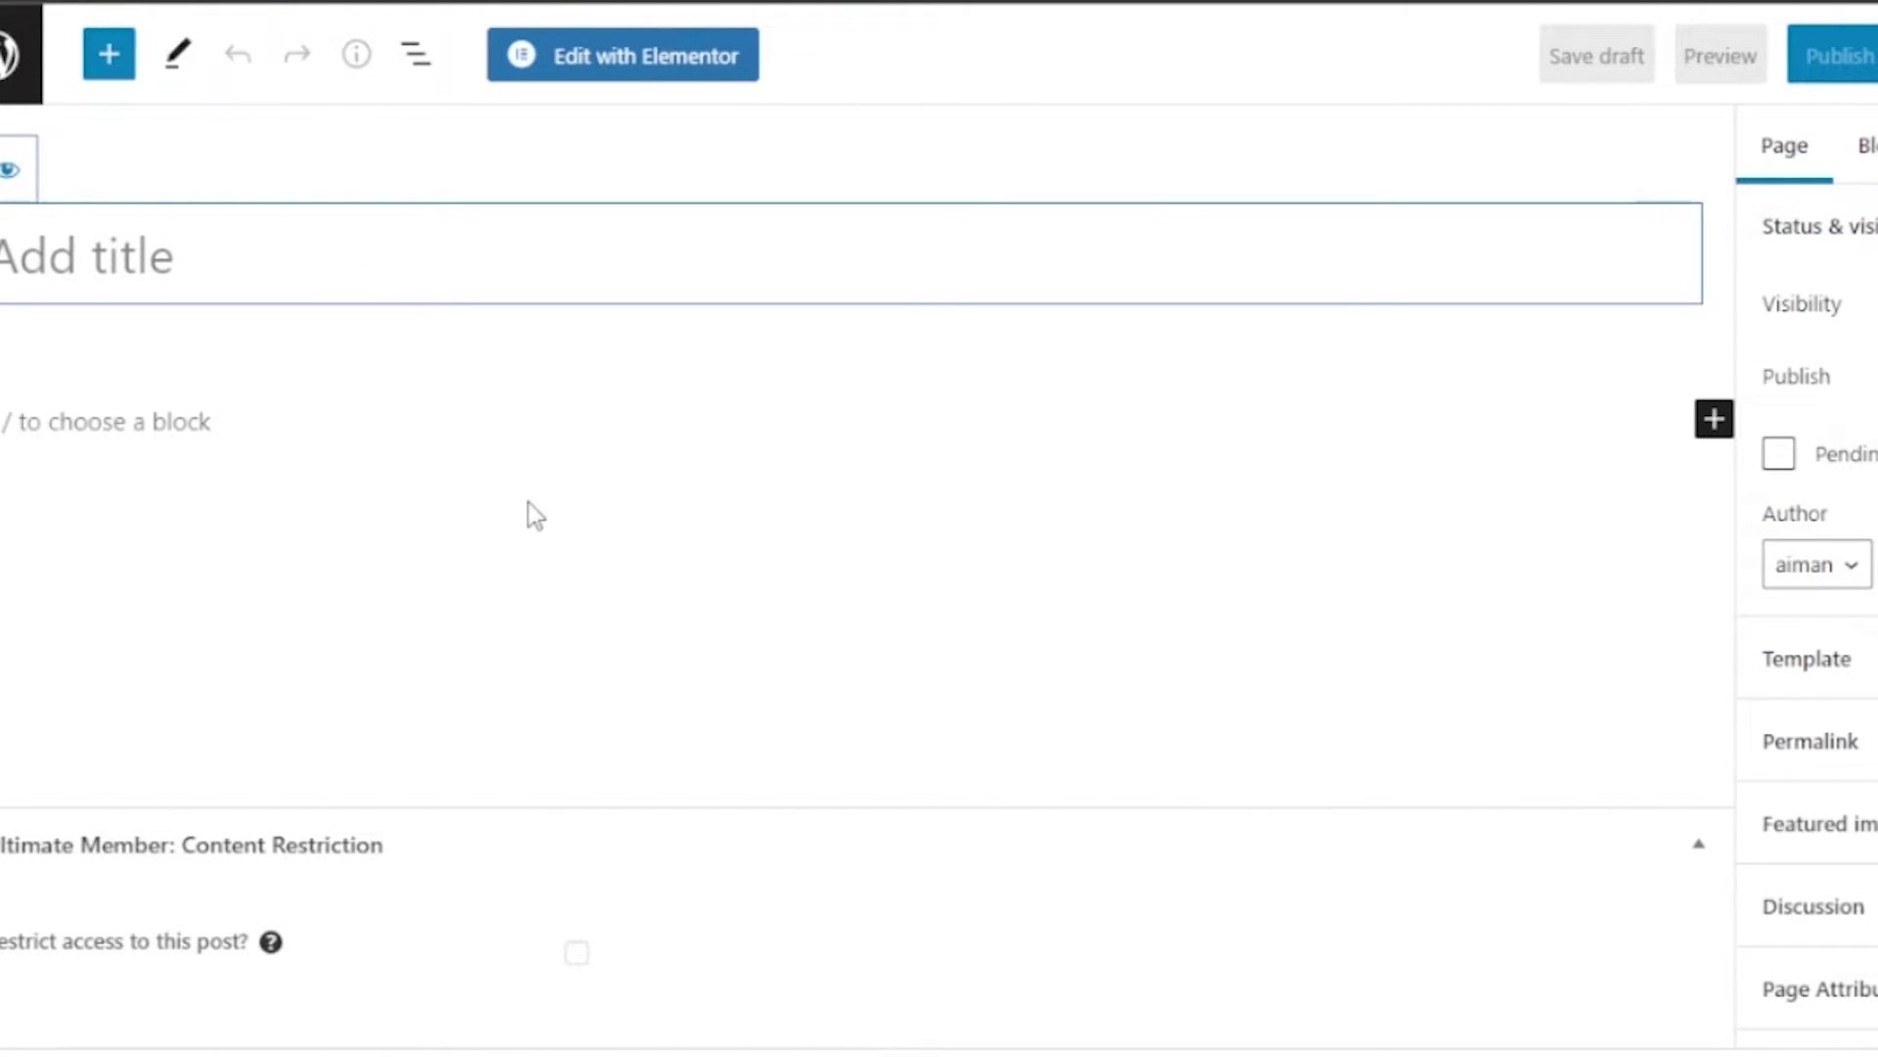
{"action": "type", "text": "cus"}
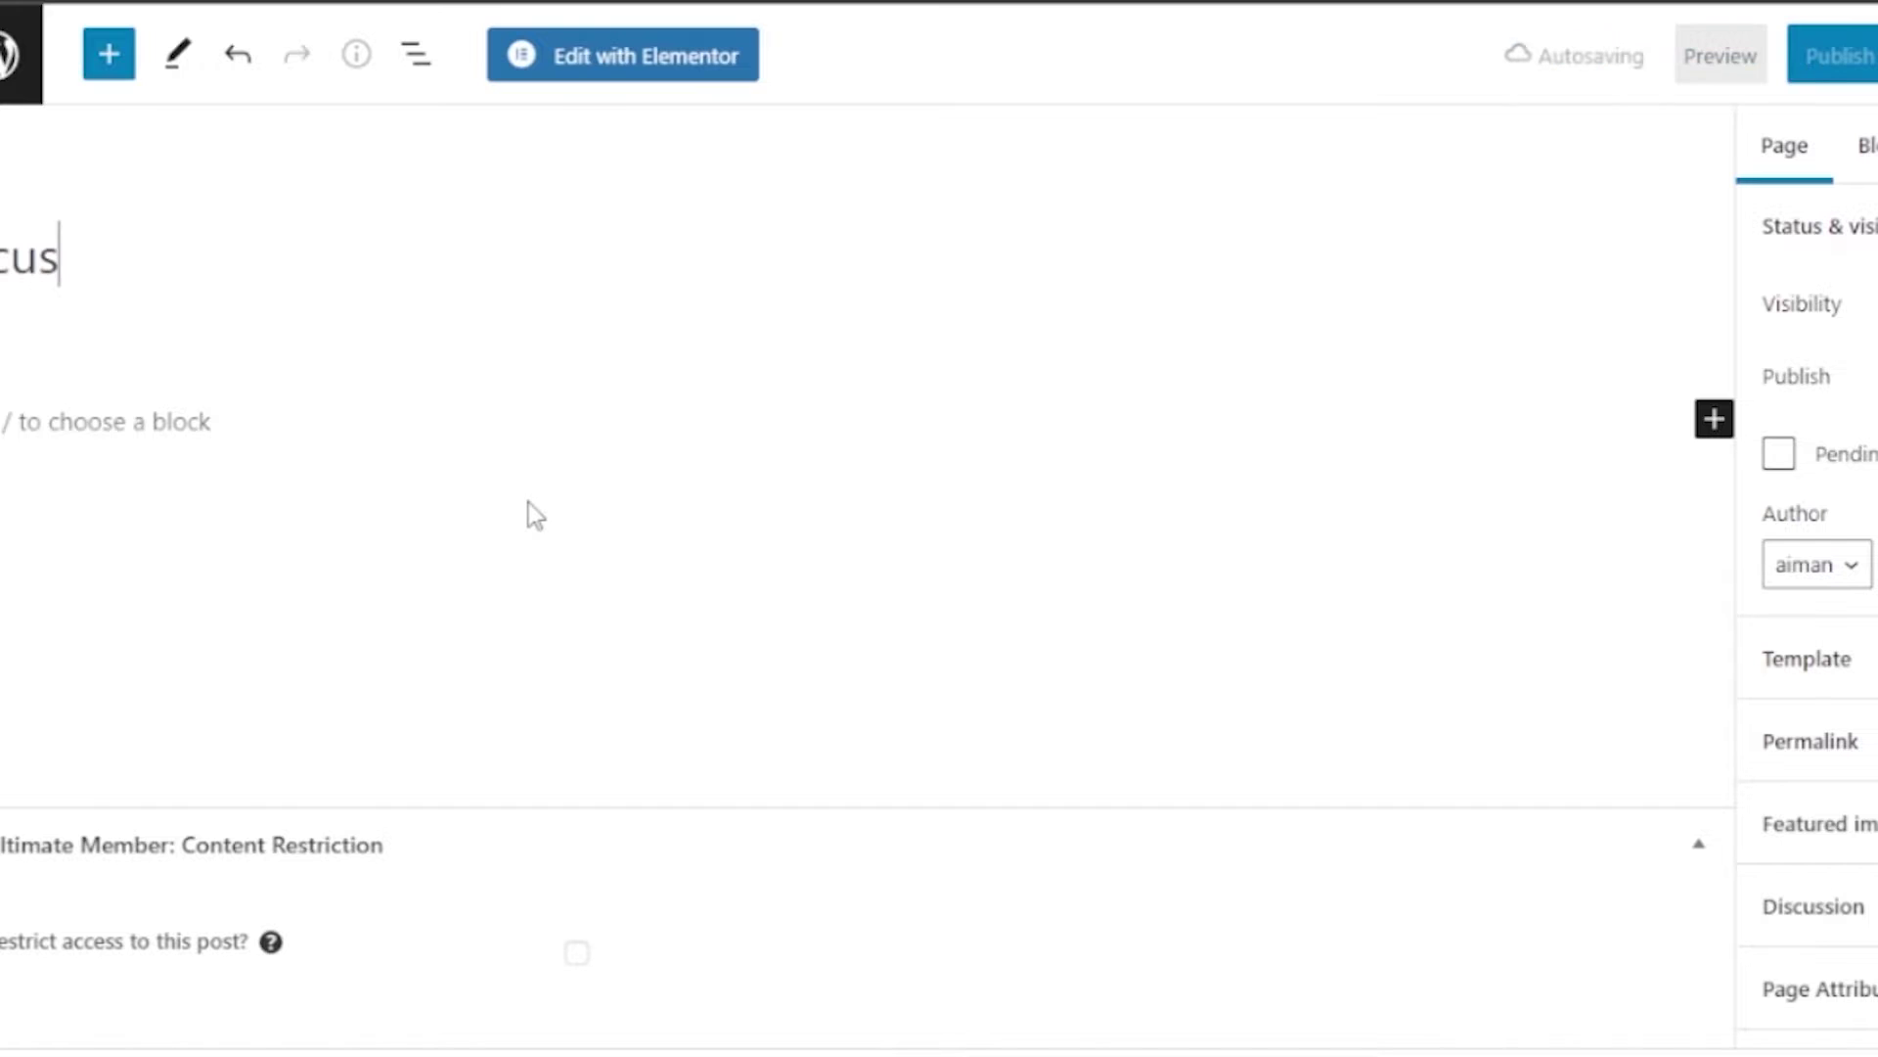
{"action": "type", "text": "tom "}
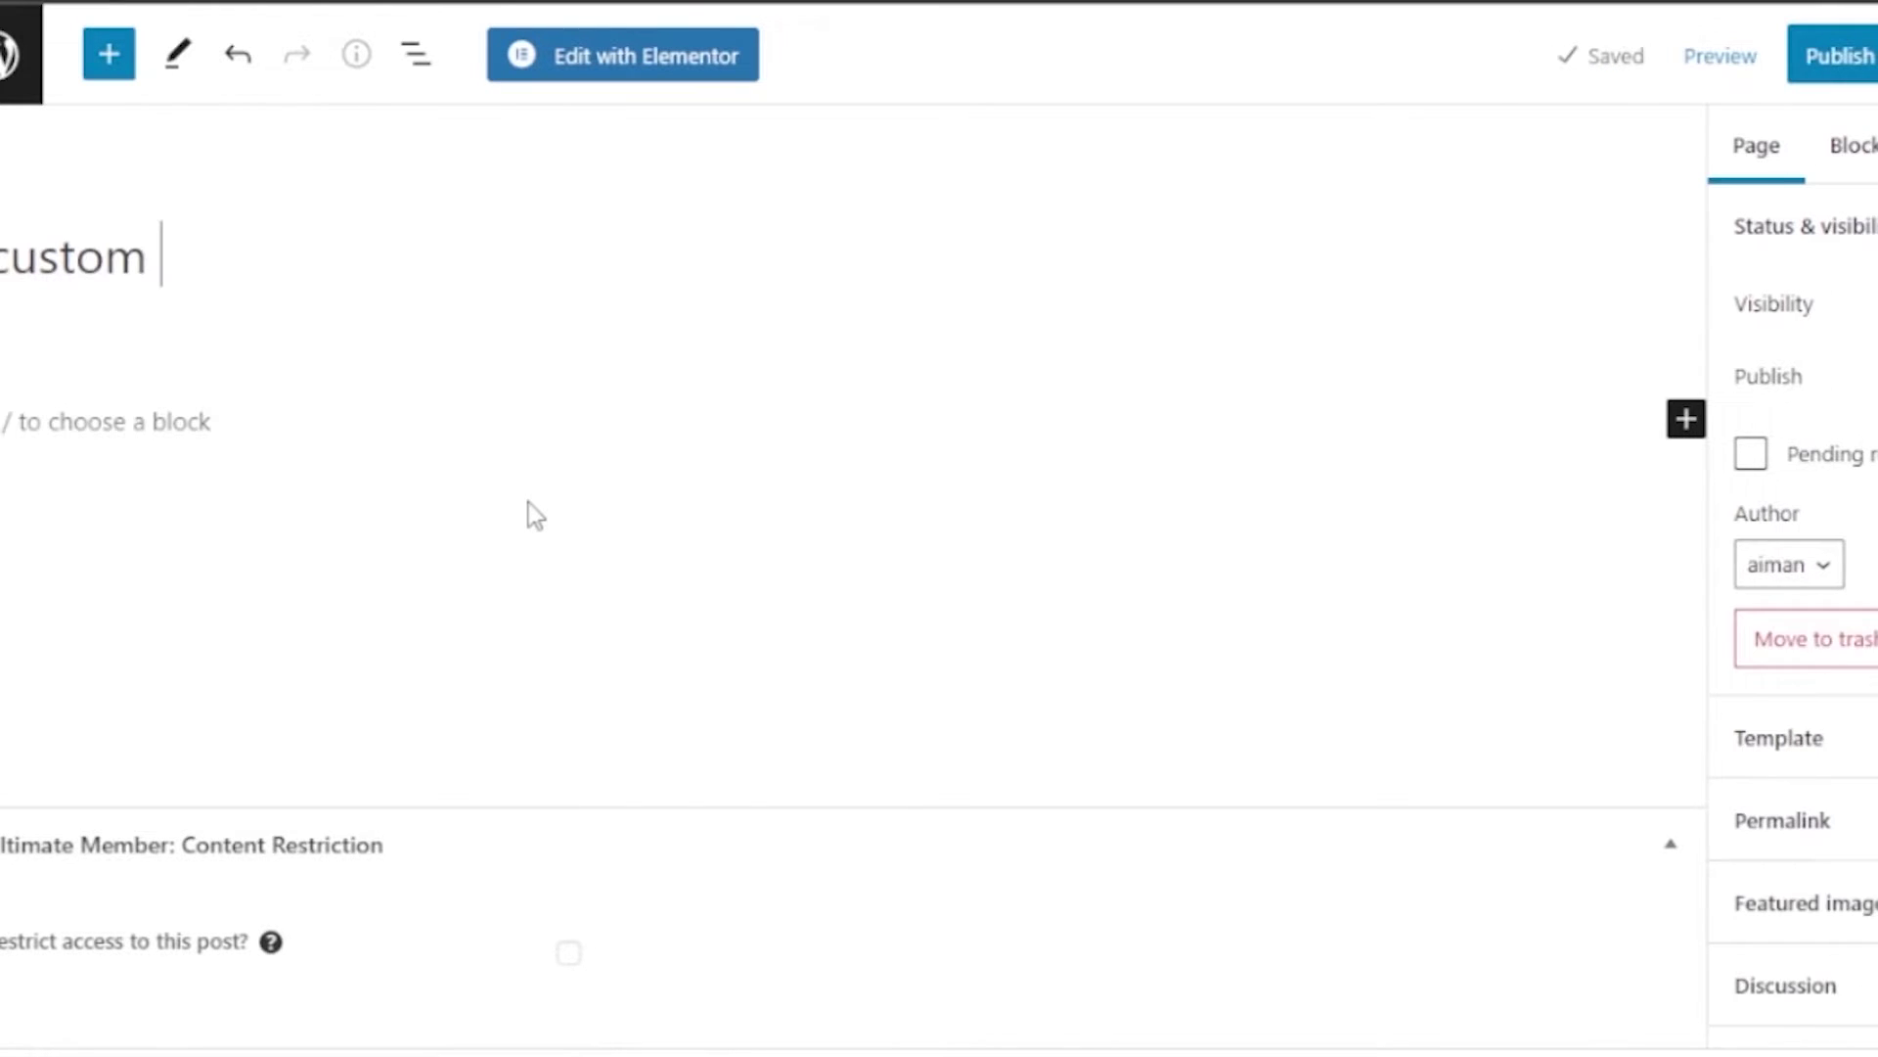
{"action": "type", "text": "paym"}
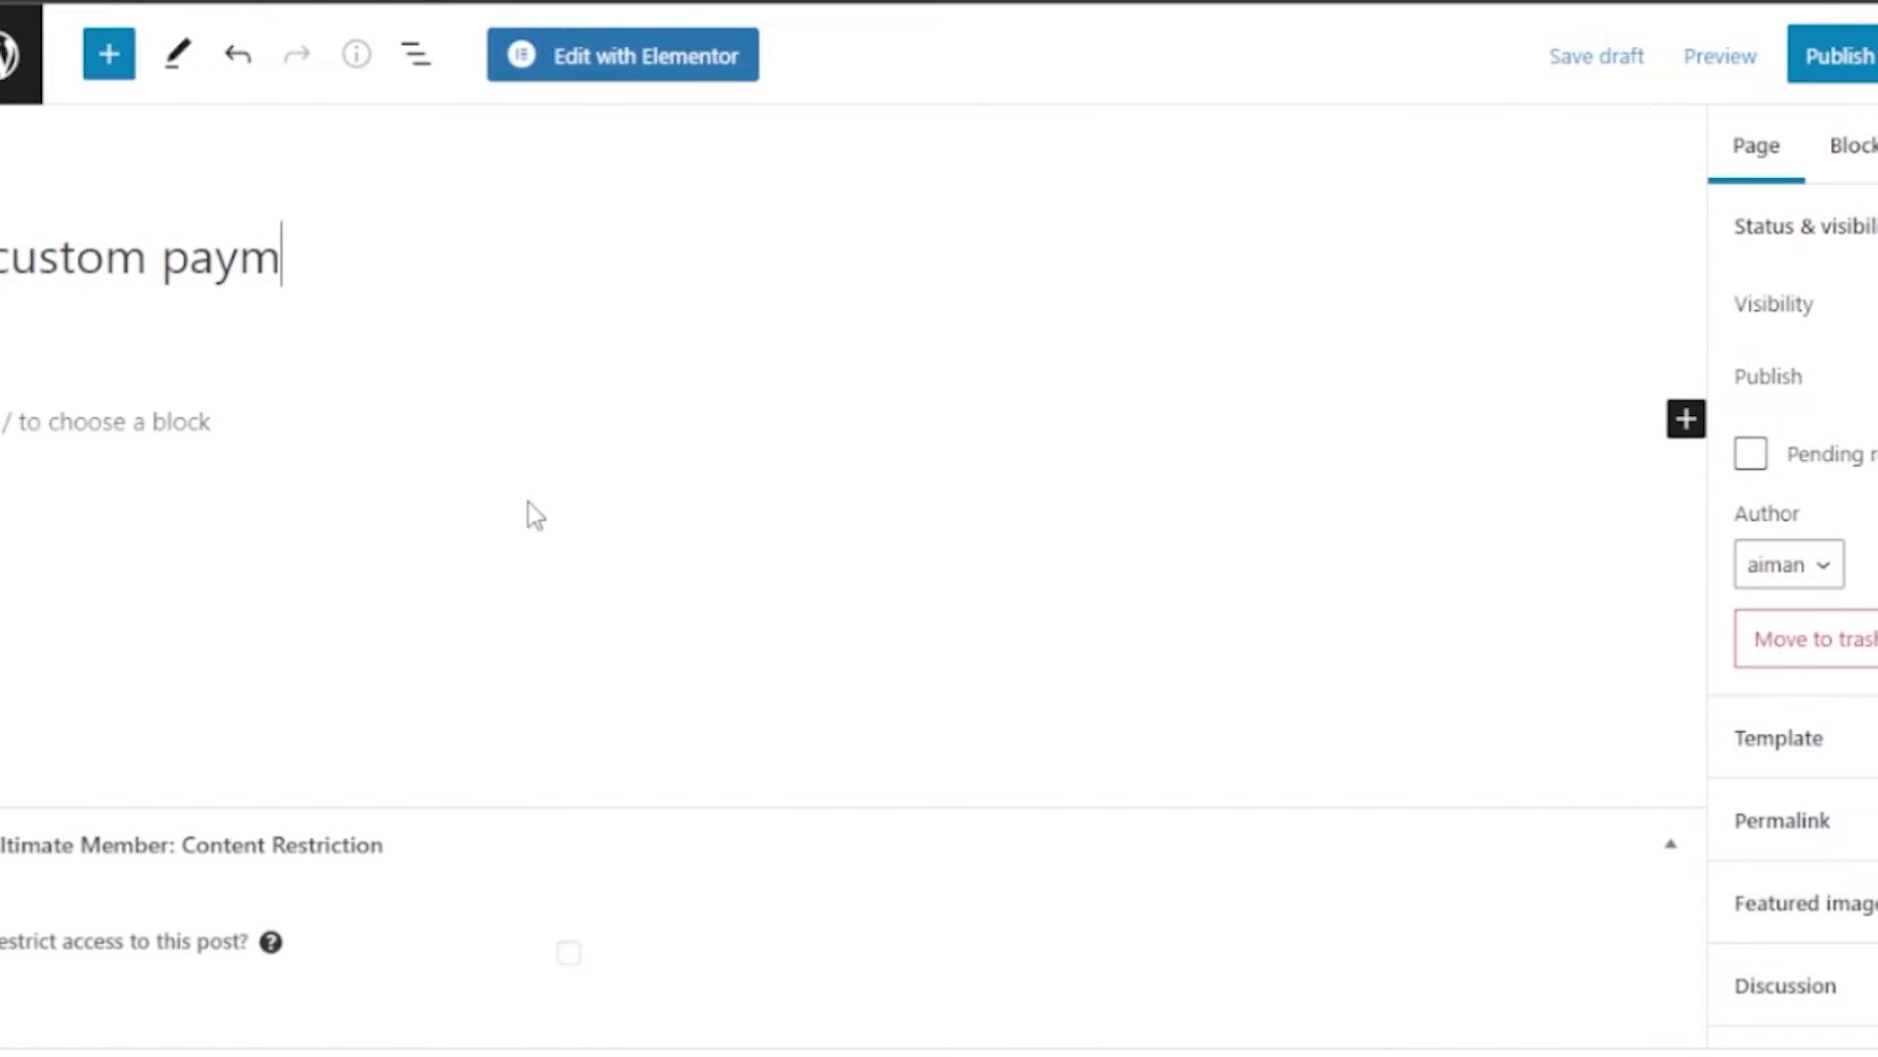
{"action": "type", "text": "ent"}
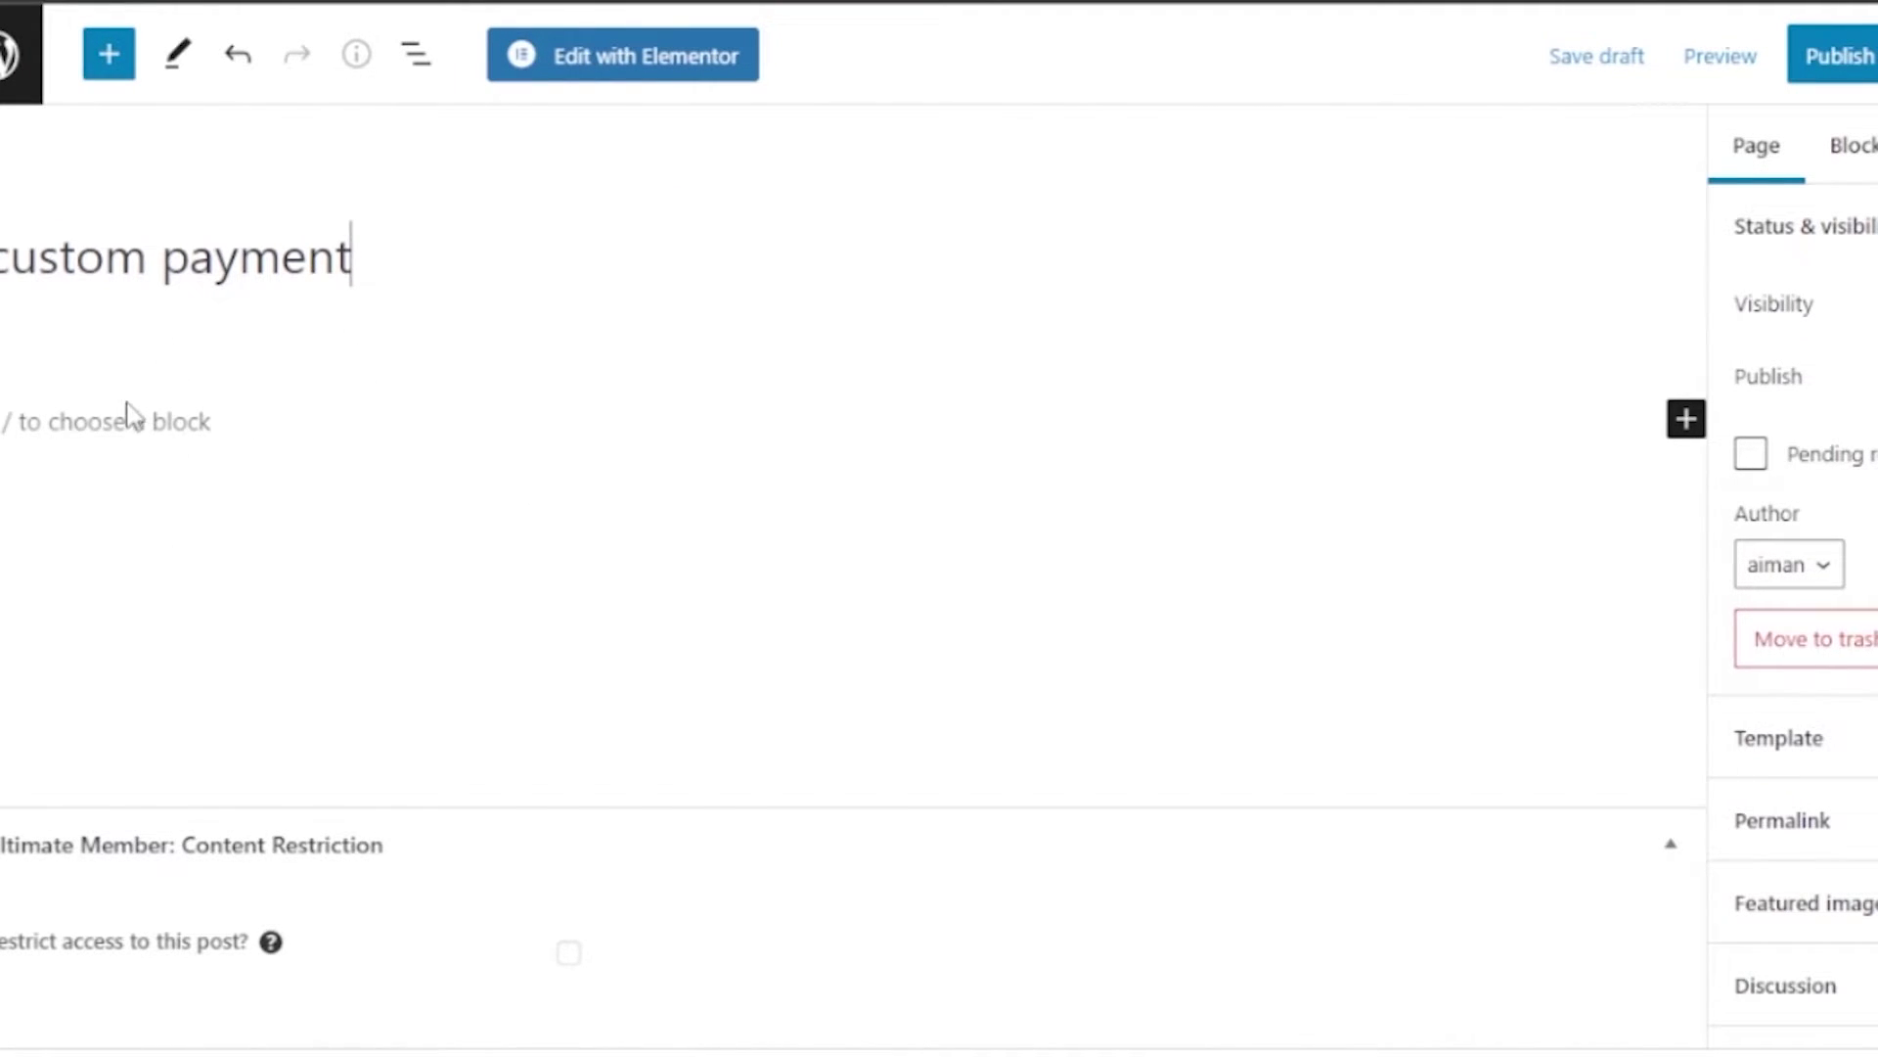
{"action": "left_click", "coordinate": [159, 413]}
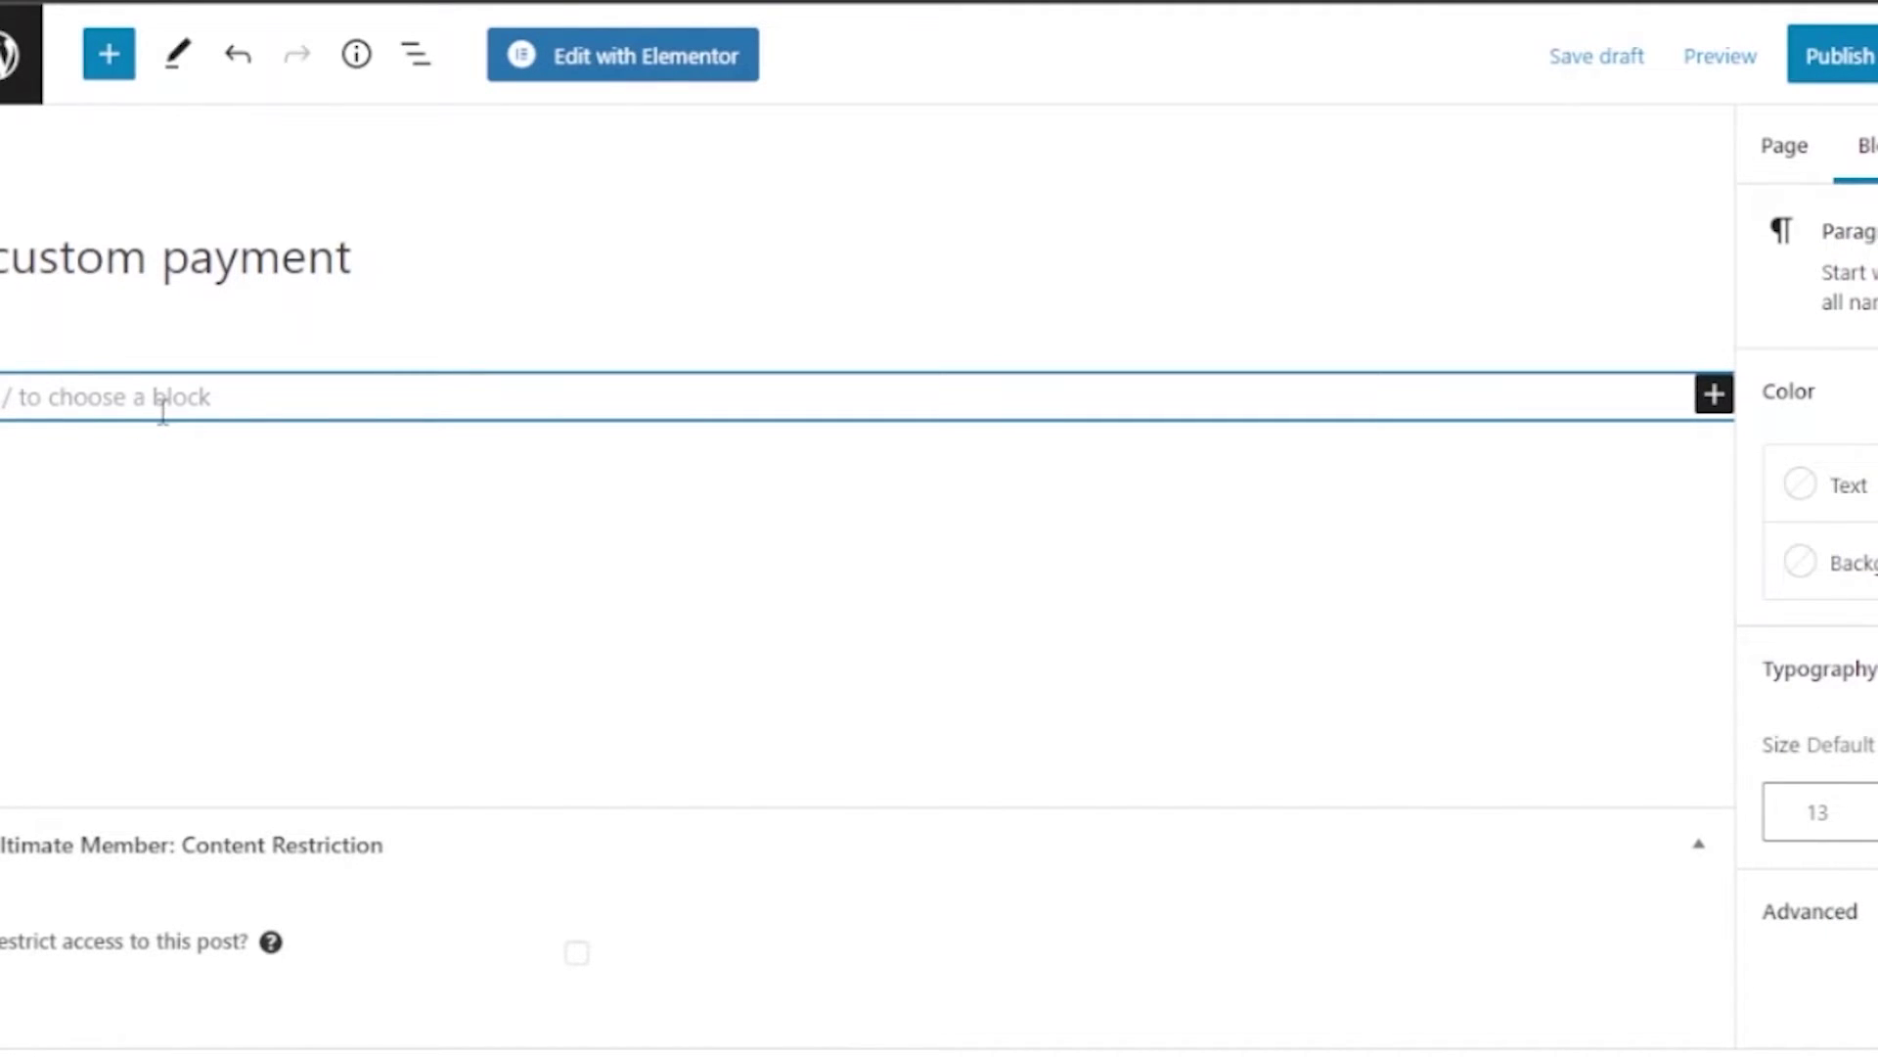
{"action": "left_click", "coordinate": [583, 235]}
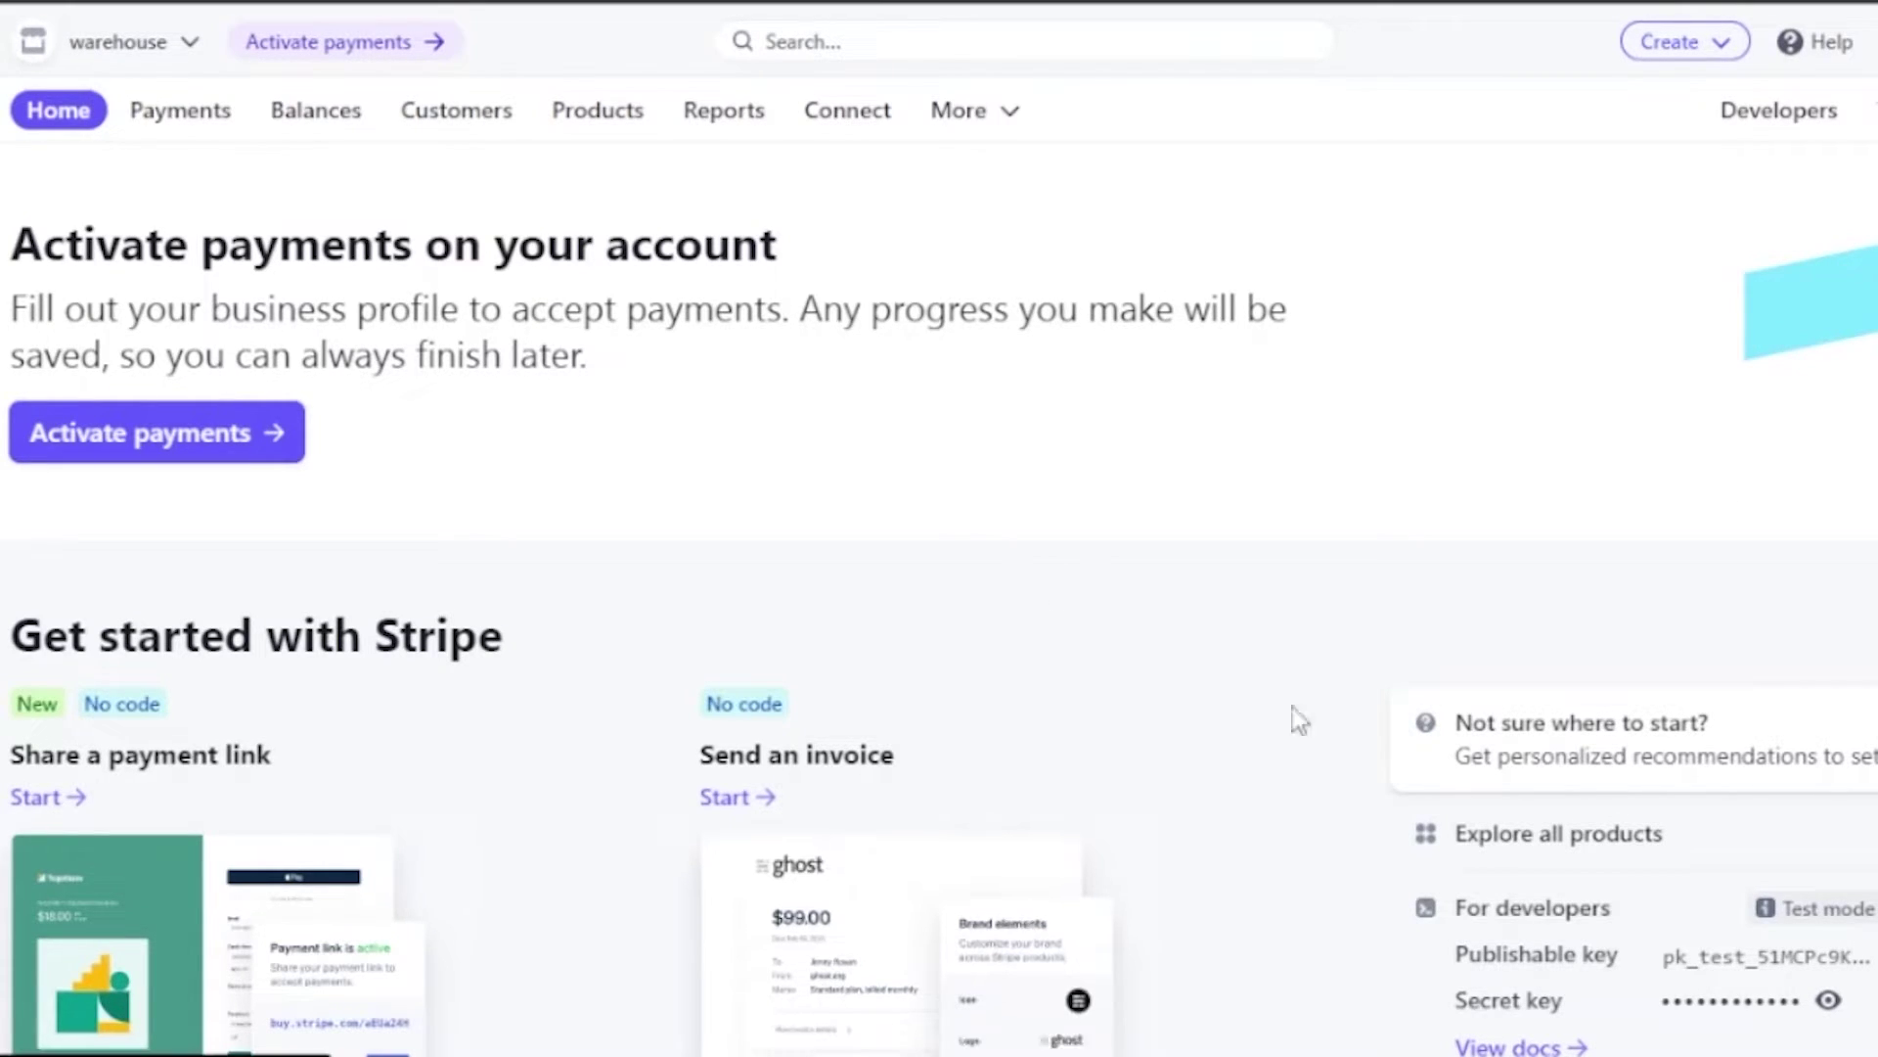
Open Stripe's Payment links list, showing the $20.00 USD premium plan link.
{"action": "scroll", "coordinate": [940, 605], "scroll_direction": "down", "scroll_amount": 1}
{"action": "scroll", "coordinate": [939, 605], "scroll_direction": "up", "scroll_amount": 1}
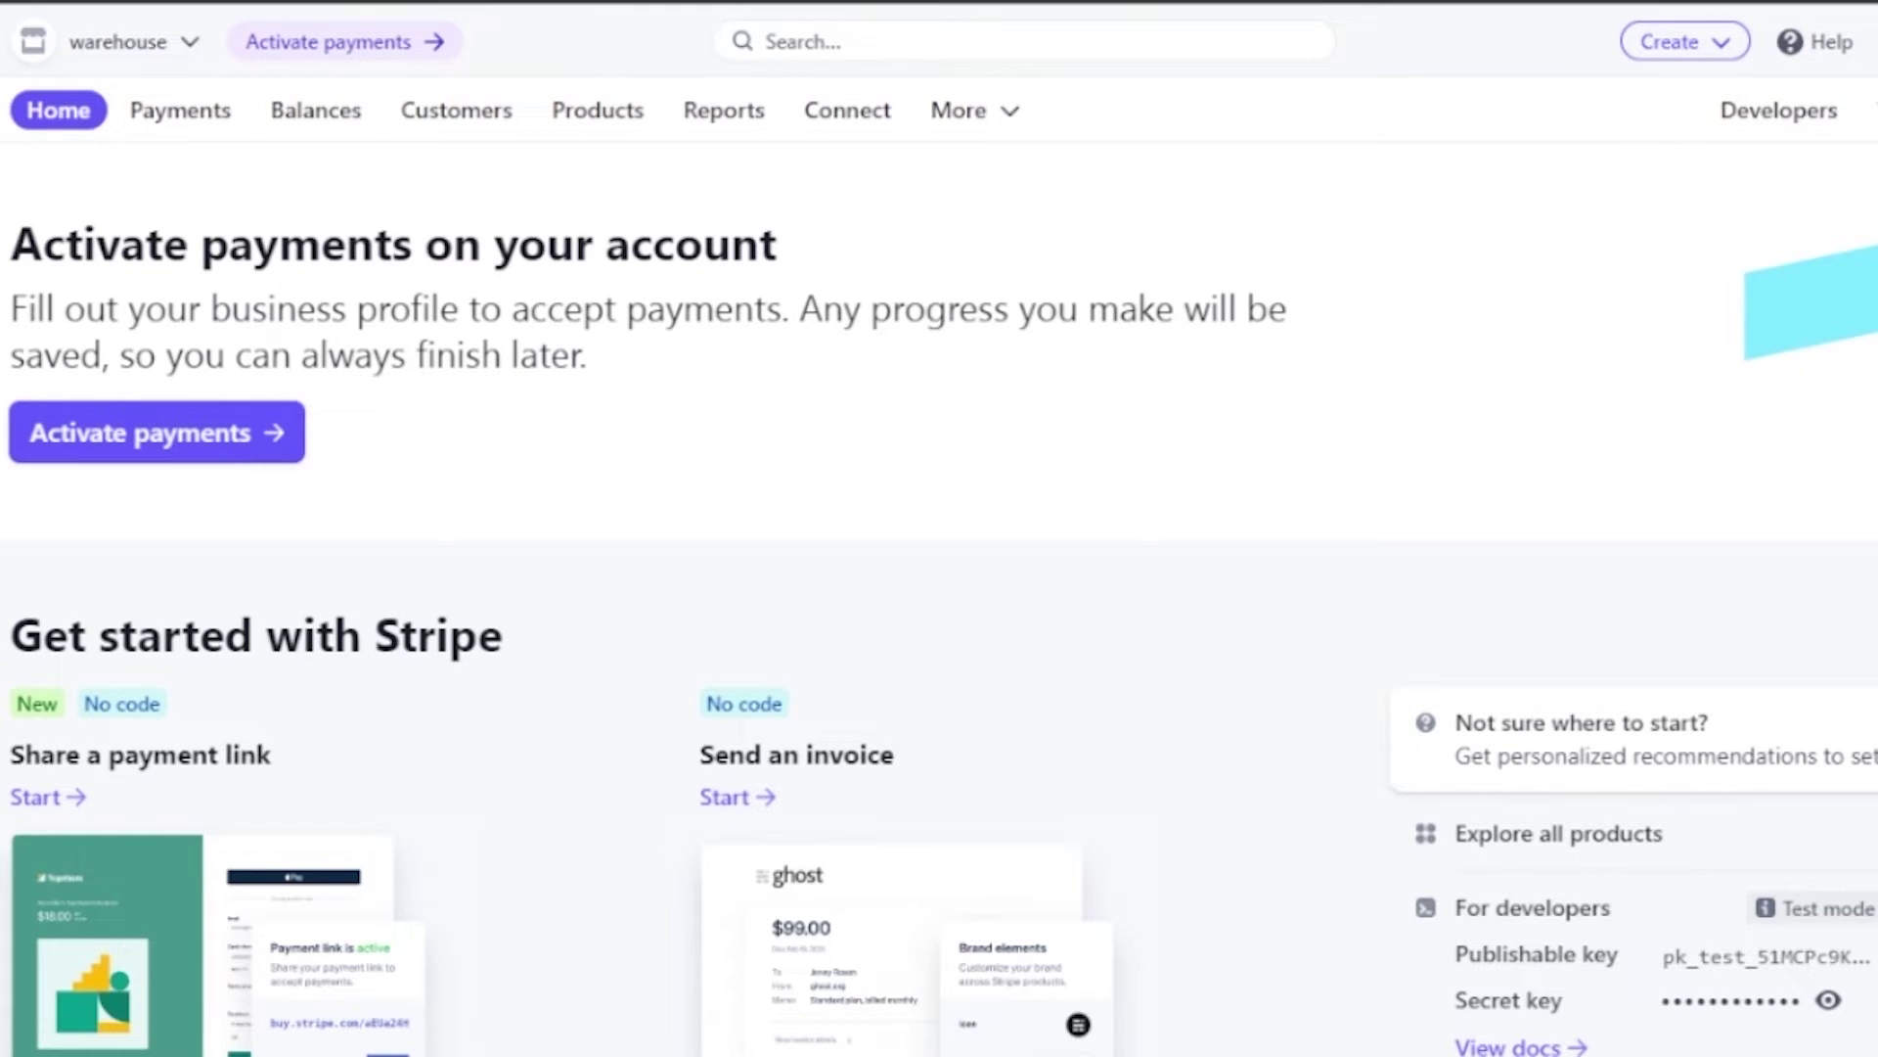
{"action": "scroll", "coordinate": [550, 618], "scroll_direction": "down", "scroll_amount": 4}
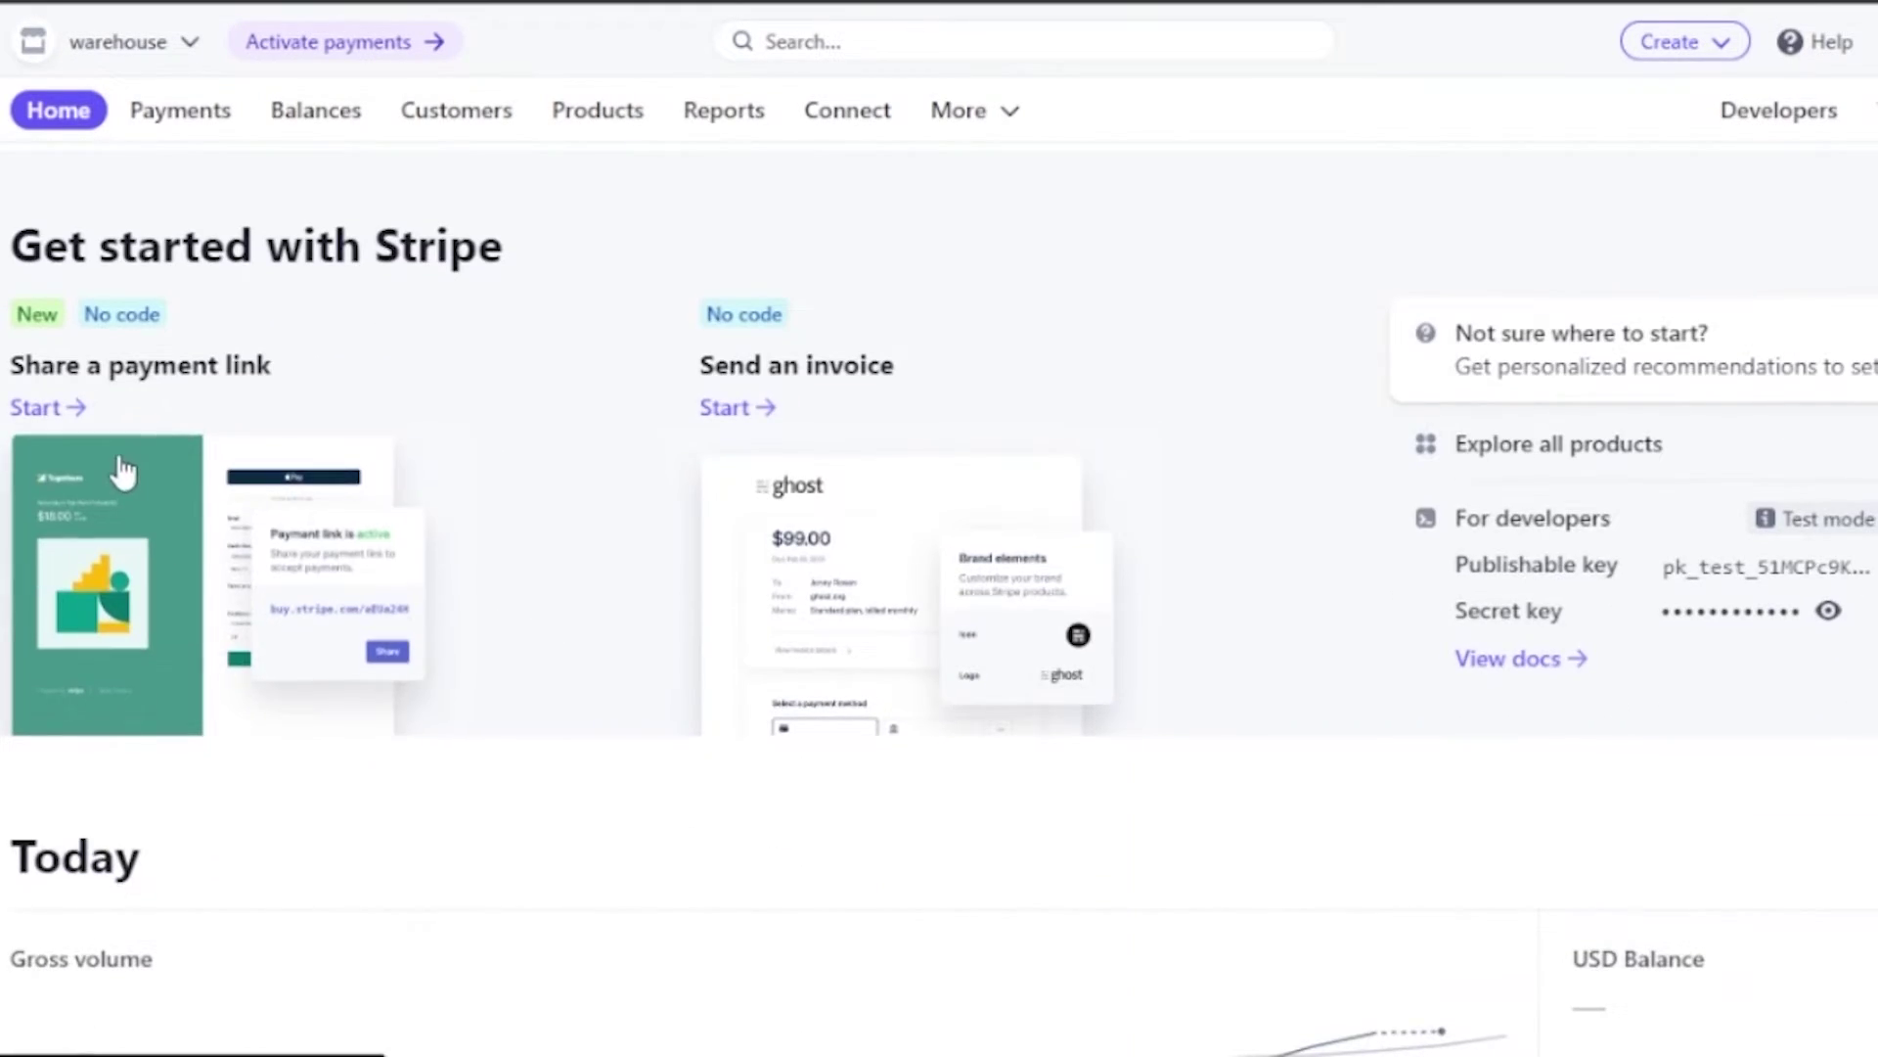
{"action": "left_click", "coordinate": [68, 411]}
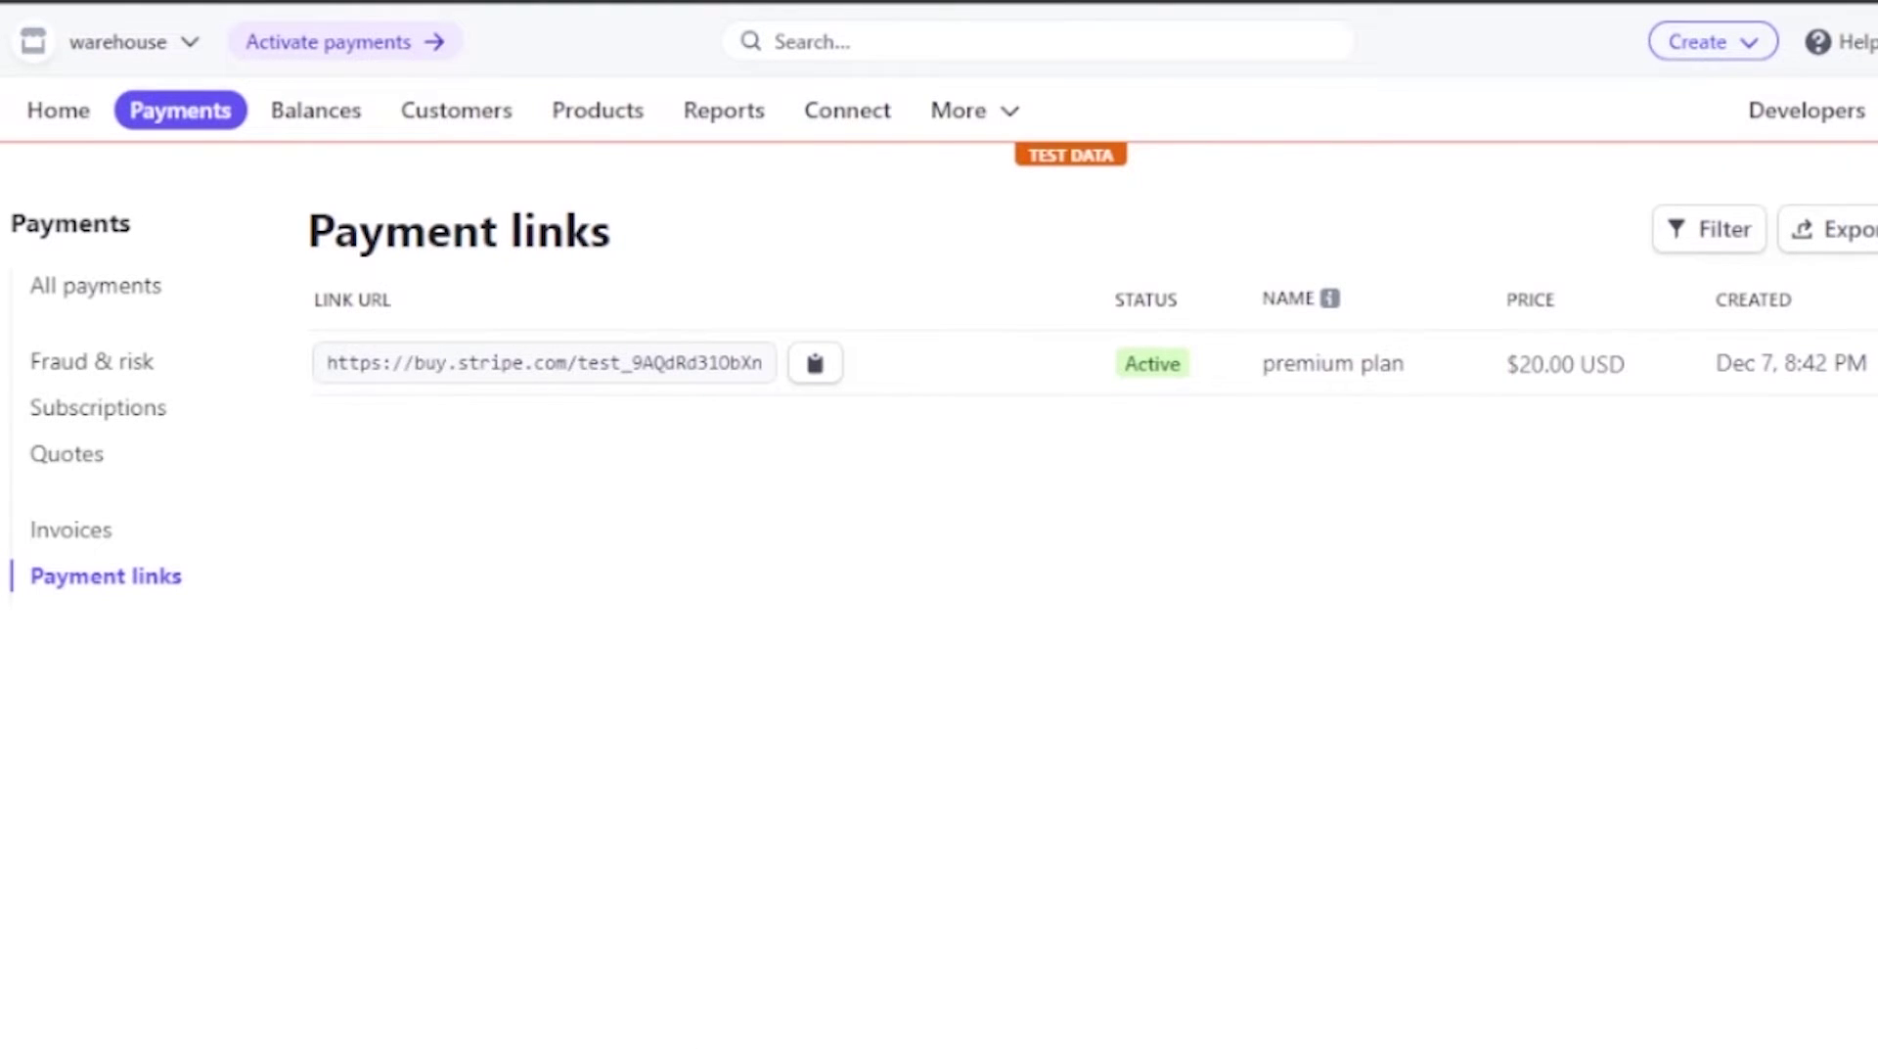
Copy the premium plan payment link URL from Stripe's Payment links list.
{"action": "left_click", "coordinate": [1874, 229]}
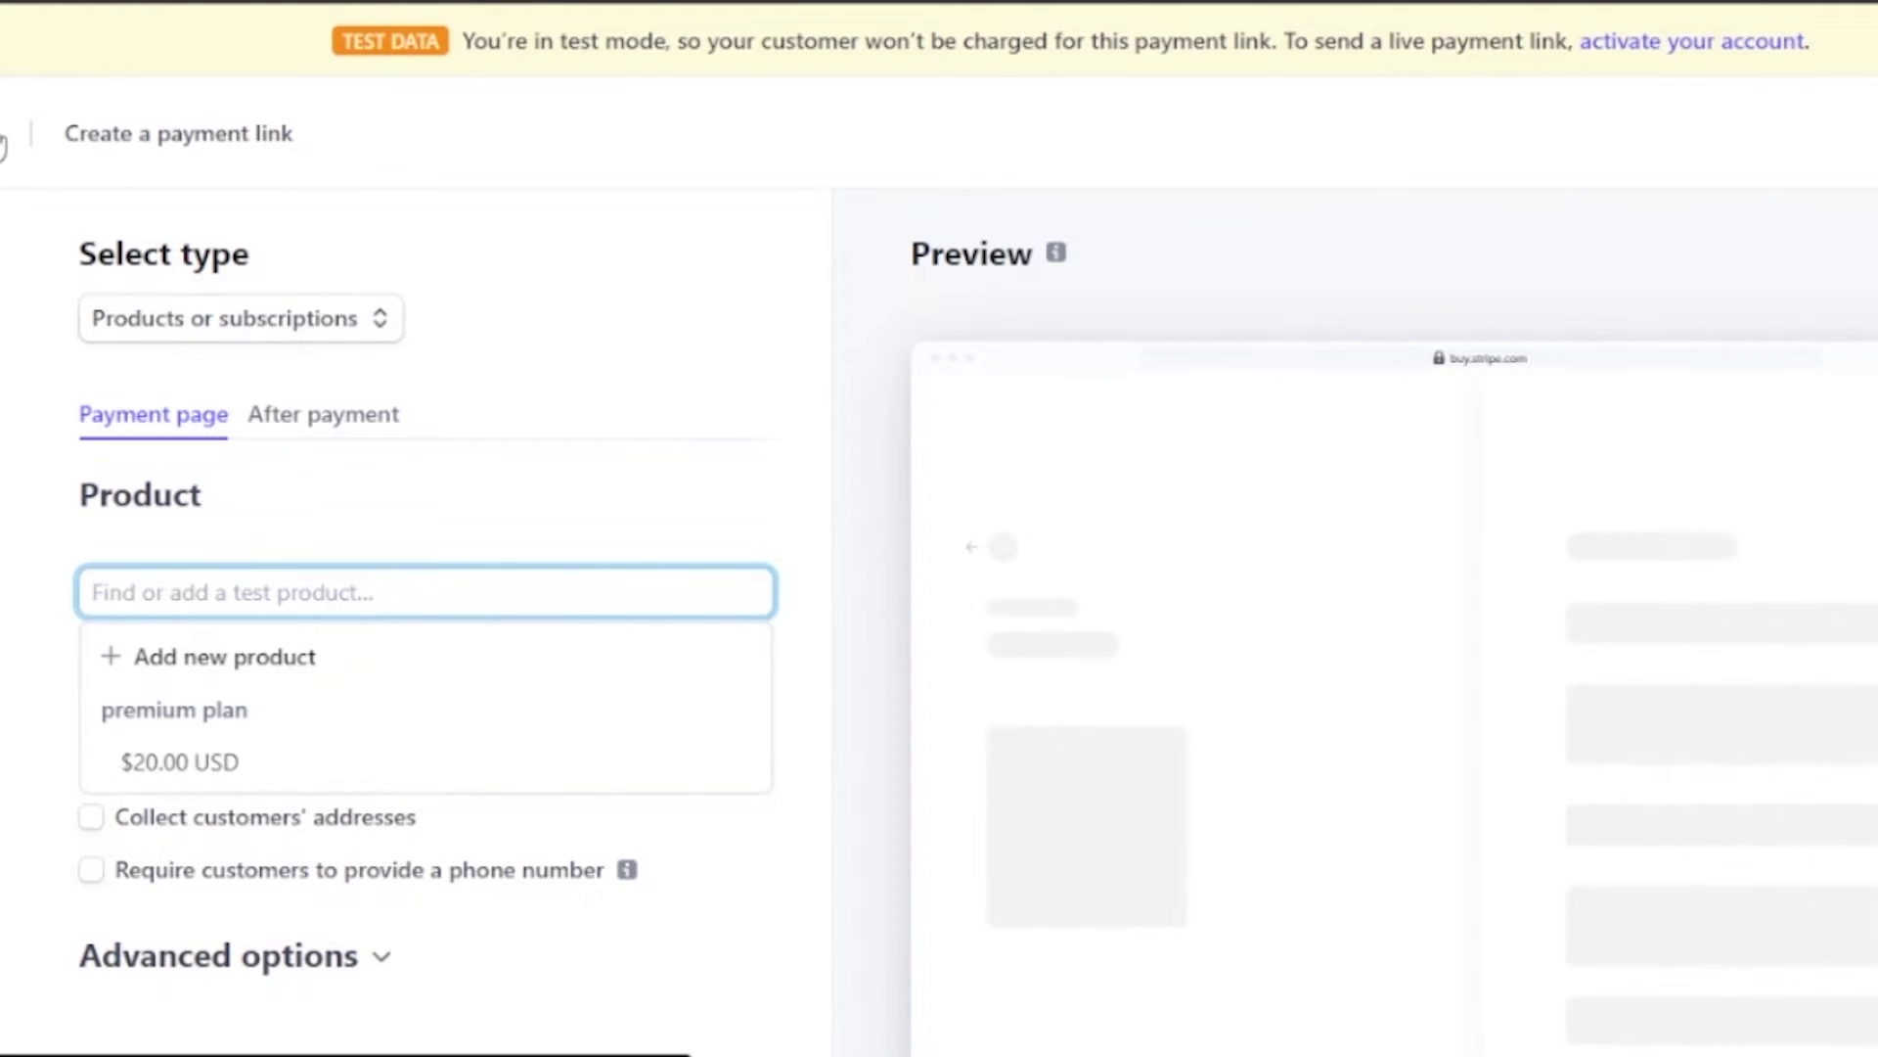
{"action": "left_click", "coordinate": [495, 377]}
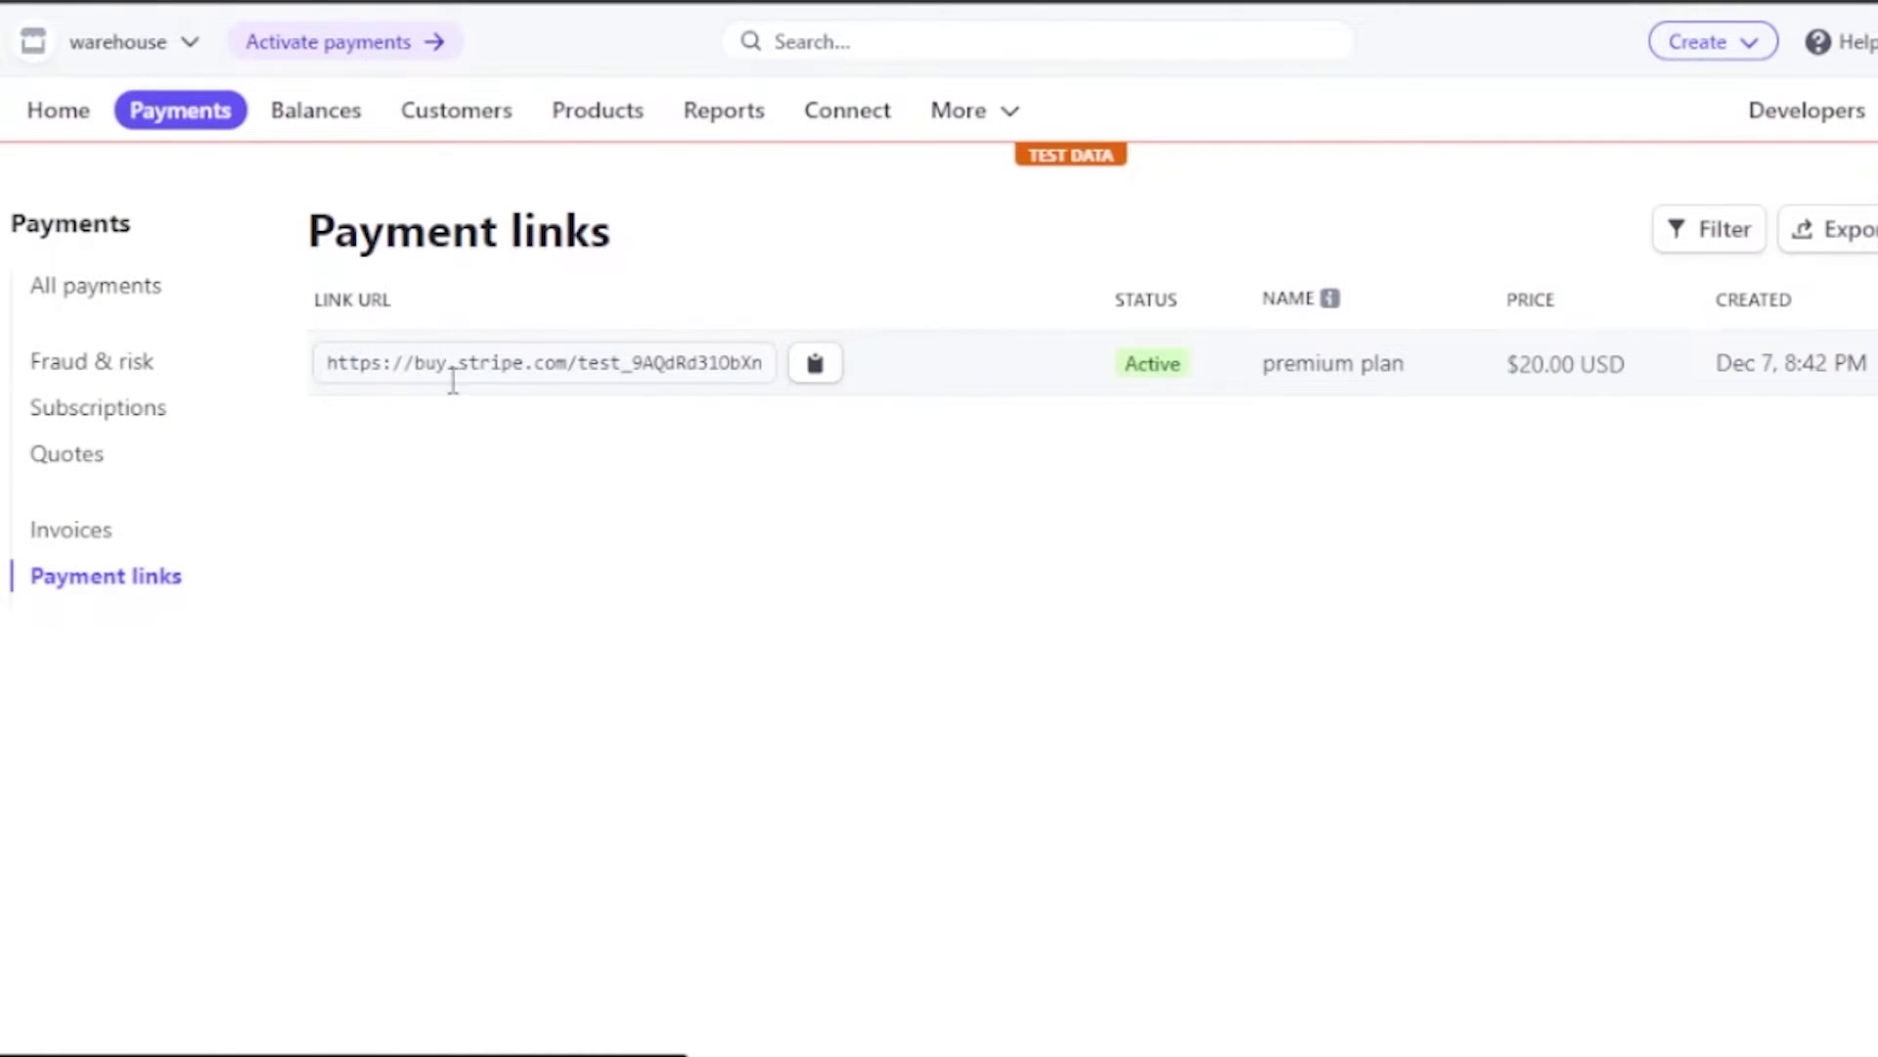
{"action": "left_click", "coordinate": [817, 370]}
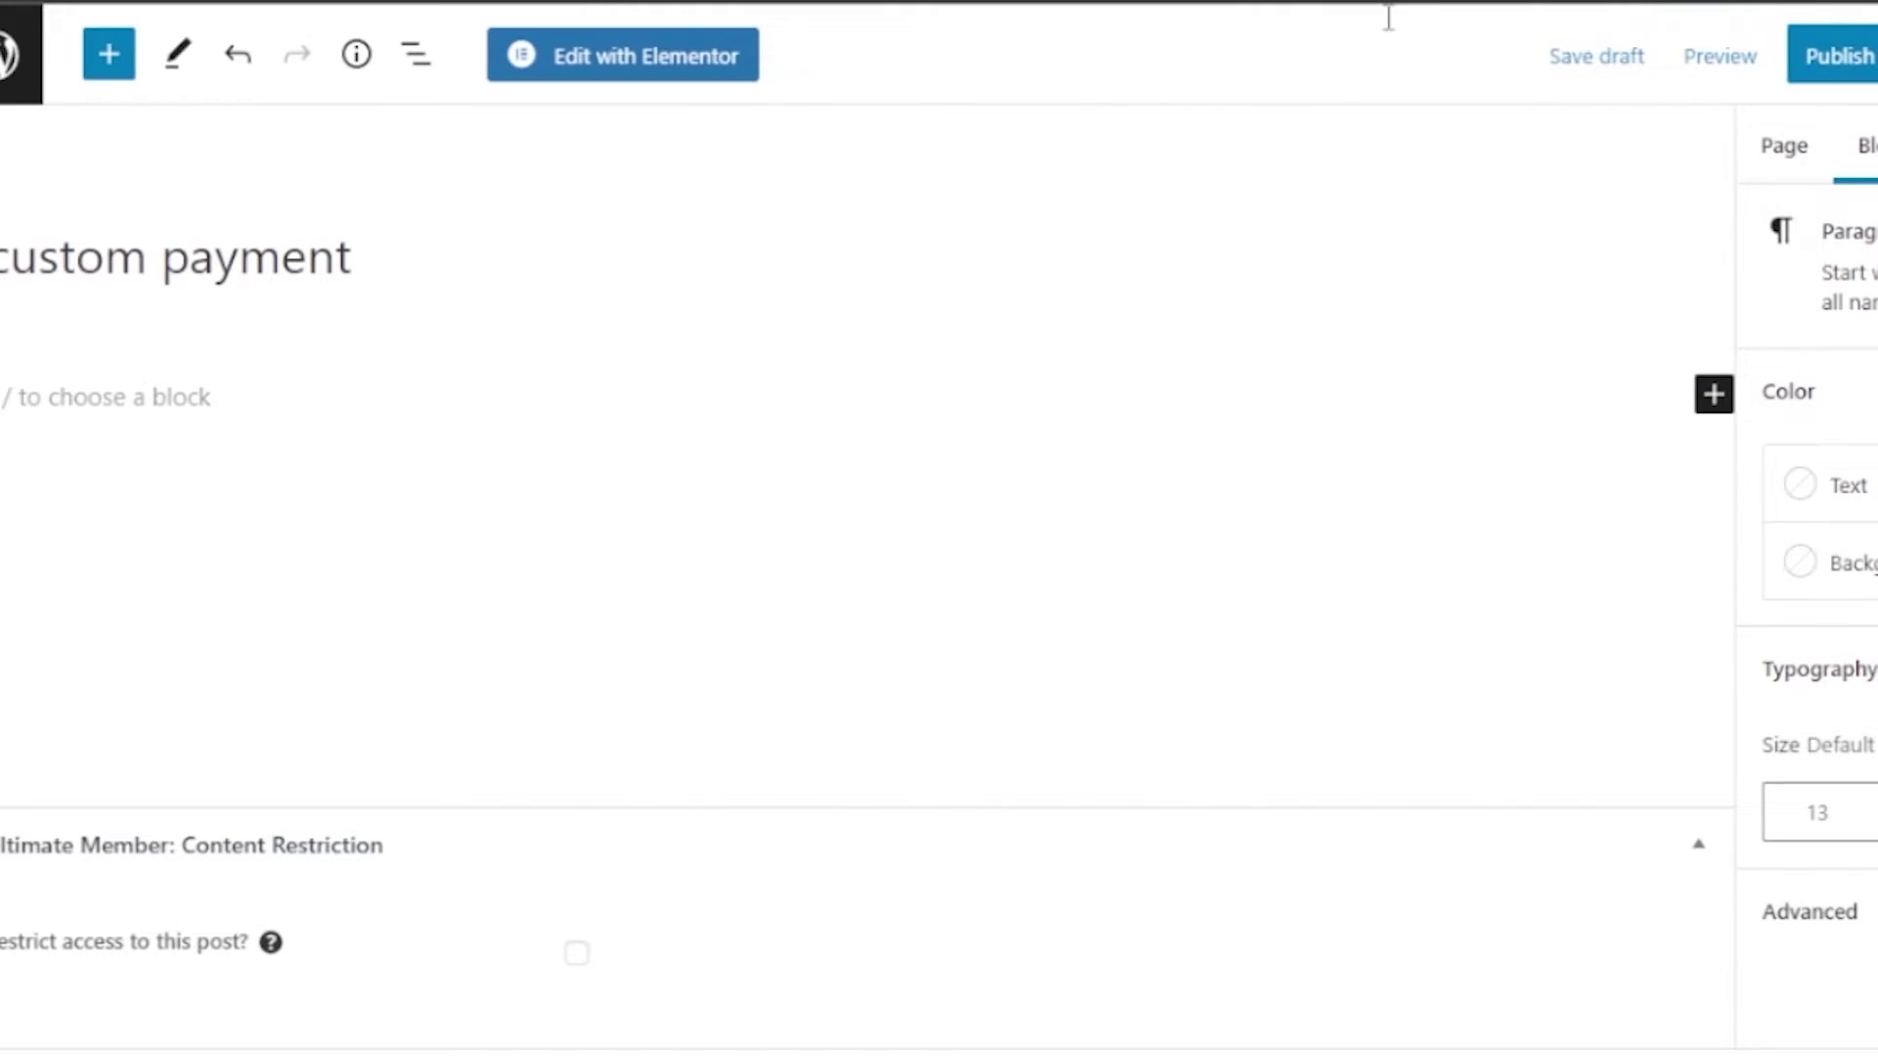
Add a Code block to the custom payment page and paste the buy.stripe.com link into it.
{"action": "left_click", "coordinate": [164, 391]}
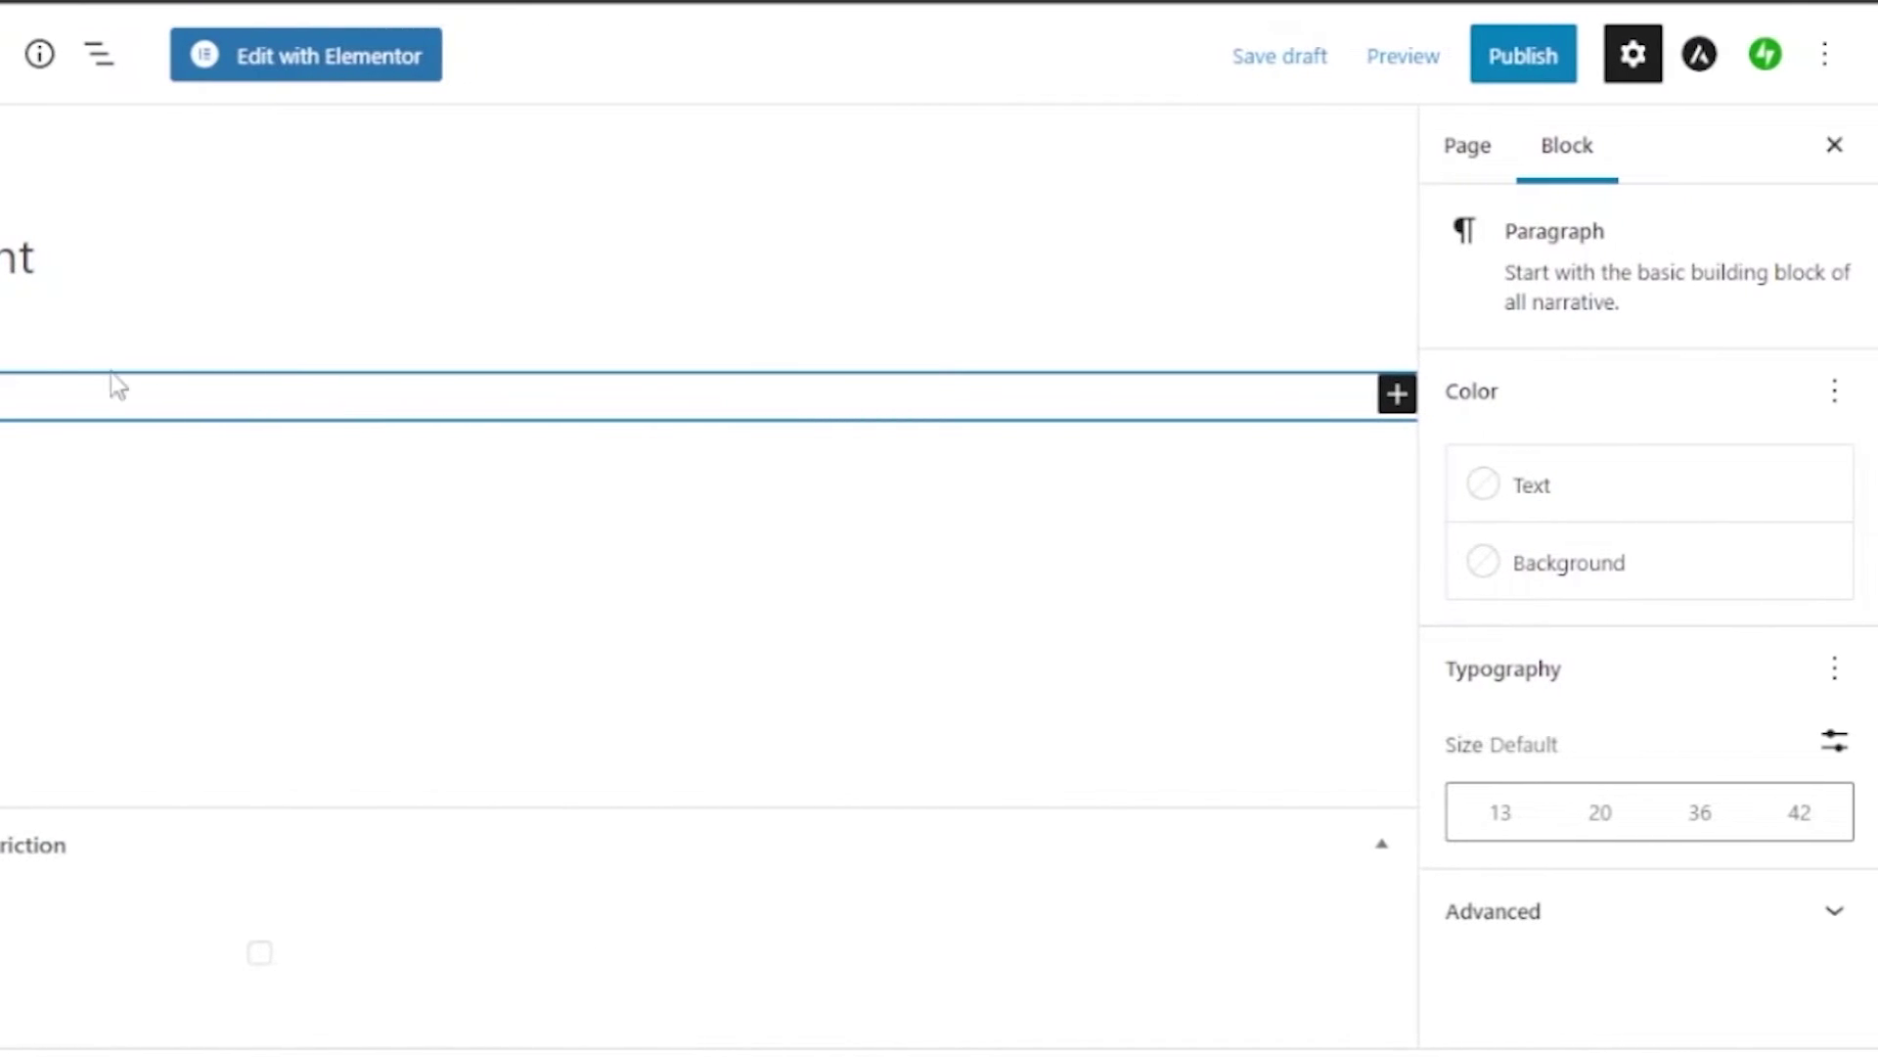
{"action": "left_click", "coordinate": [1397, 396]}
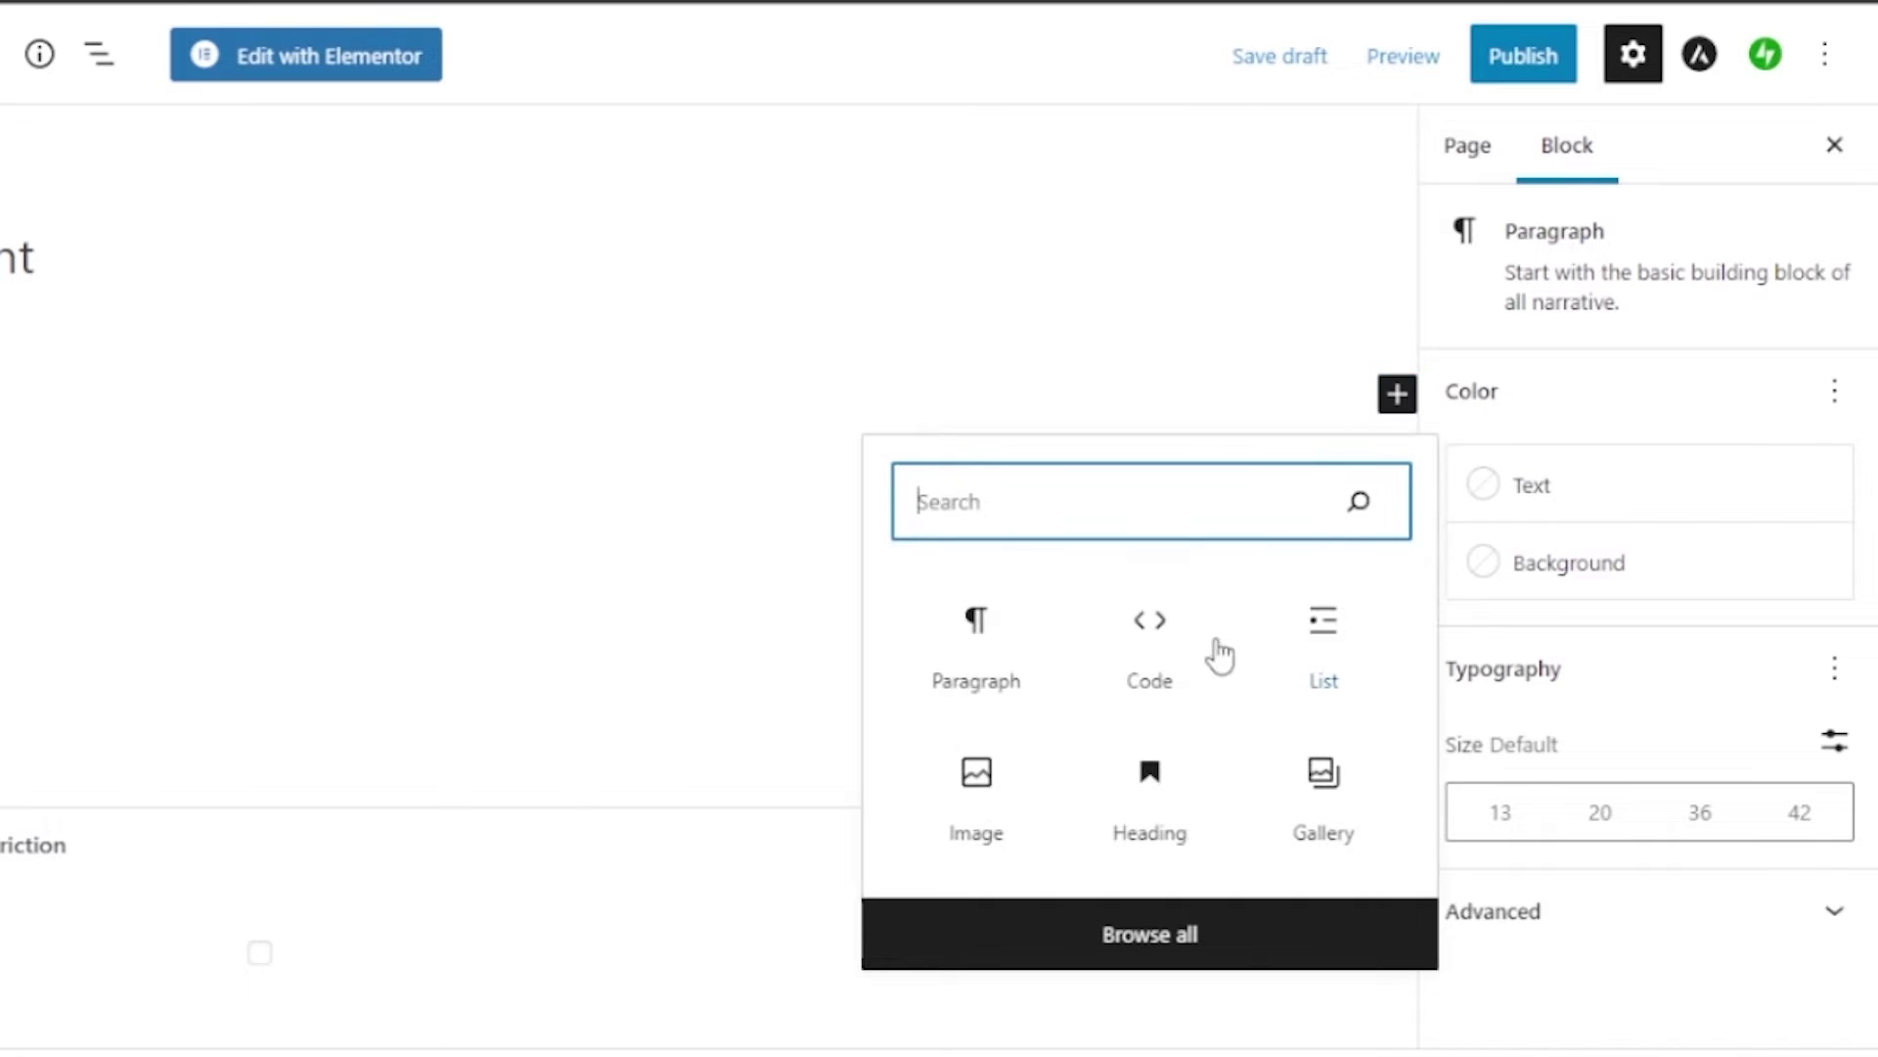
{"action": "left_click", "coordinate": [1182, 666]}
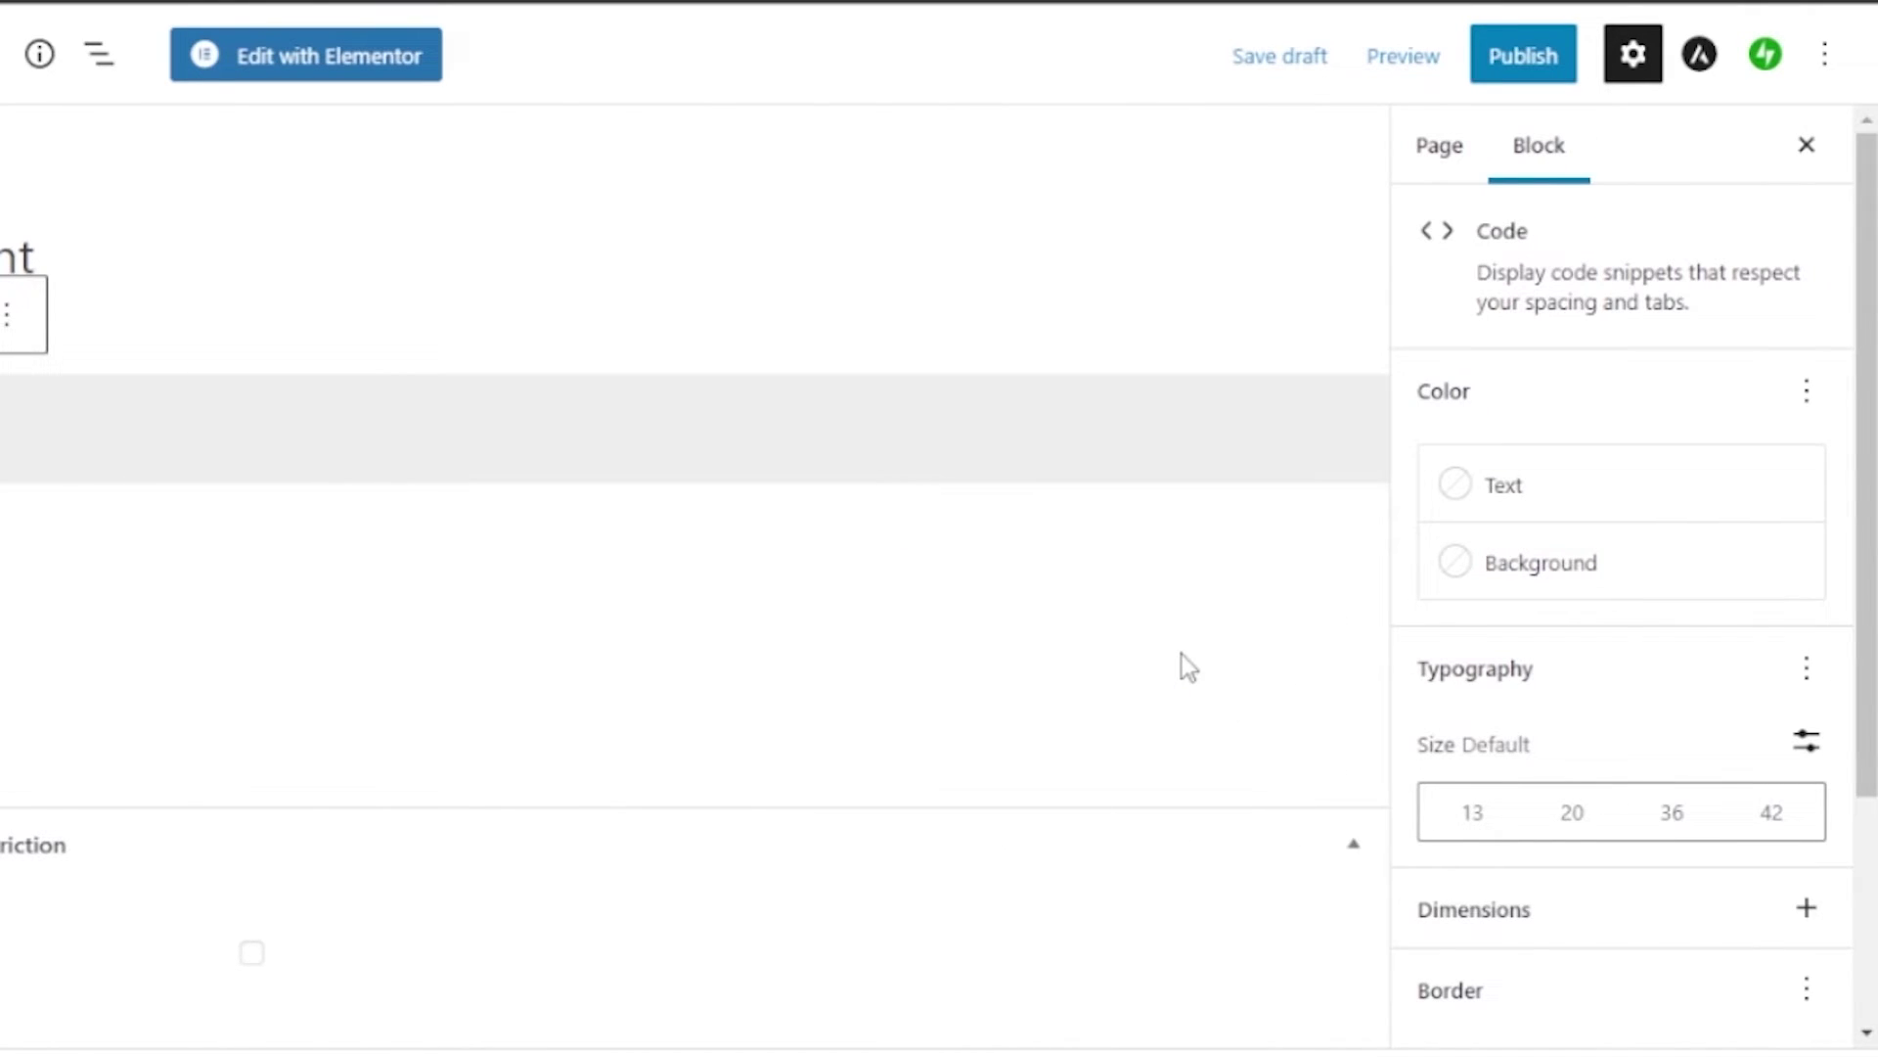
{"action": "right_click", "coordinate": [67, 418]}
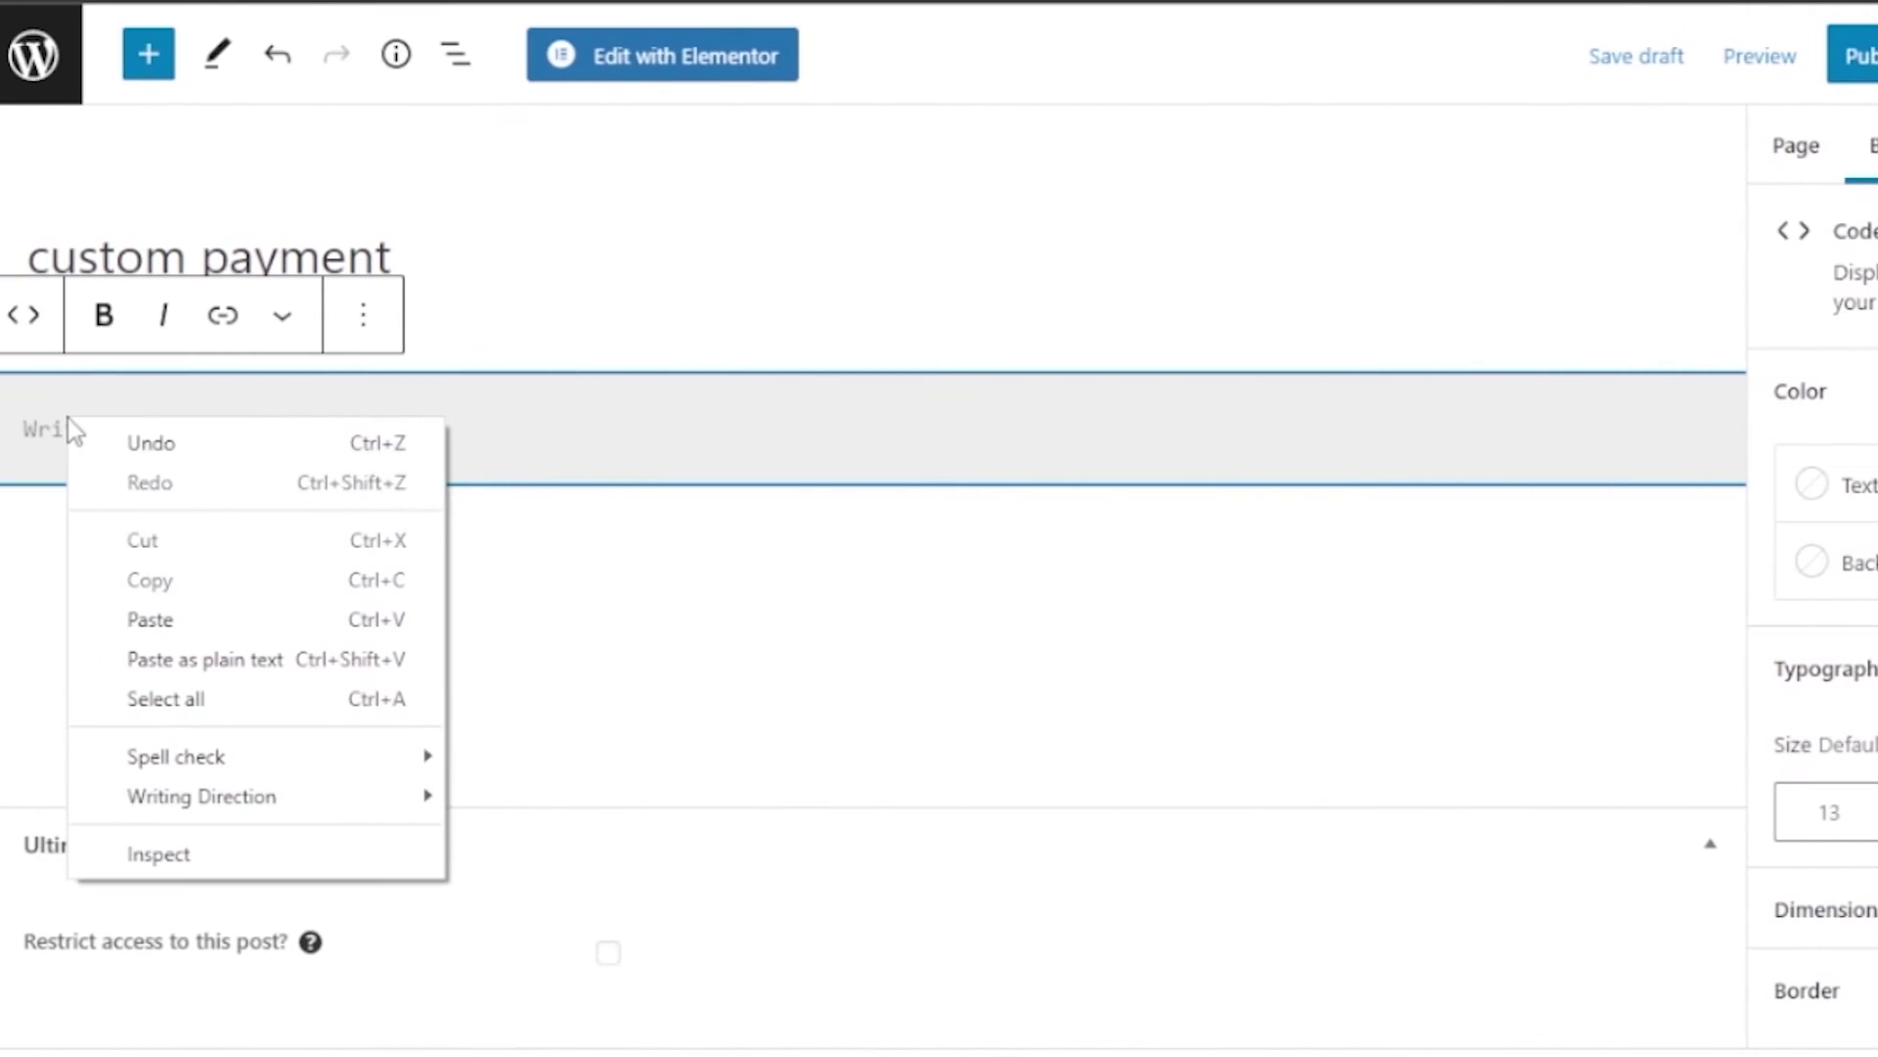
{"action": "left_click", "coordinate": [203, 630]}
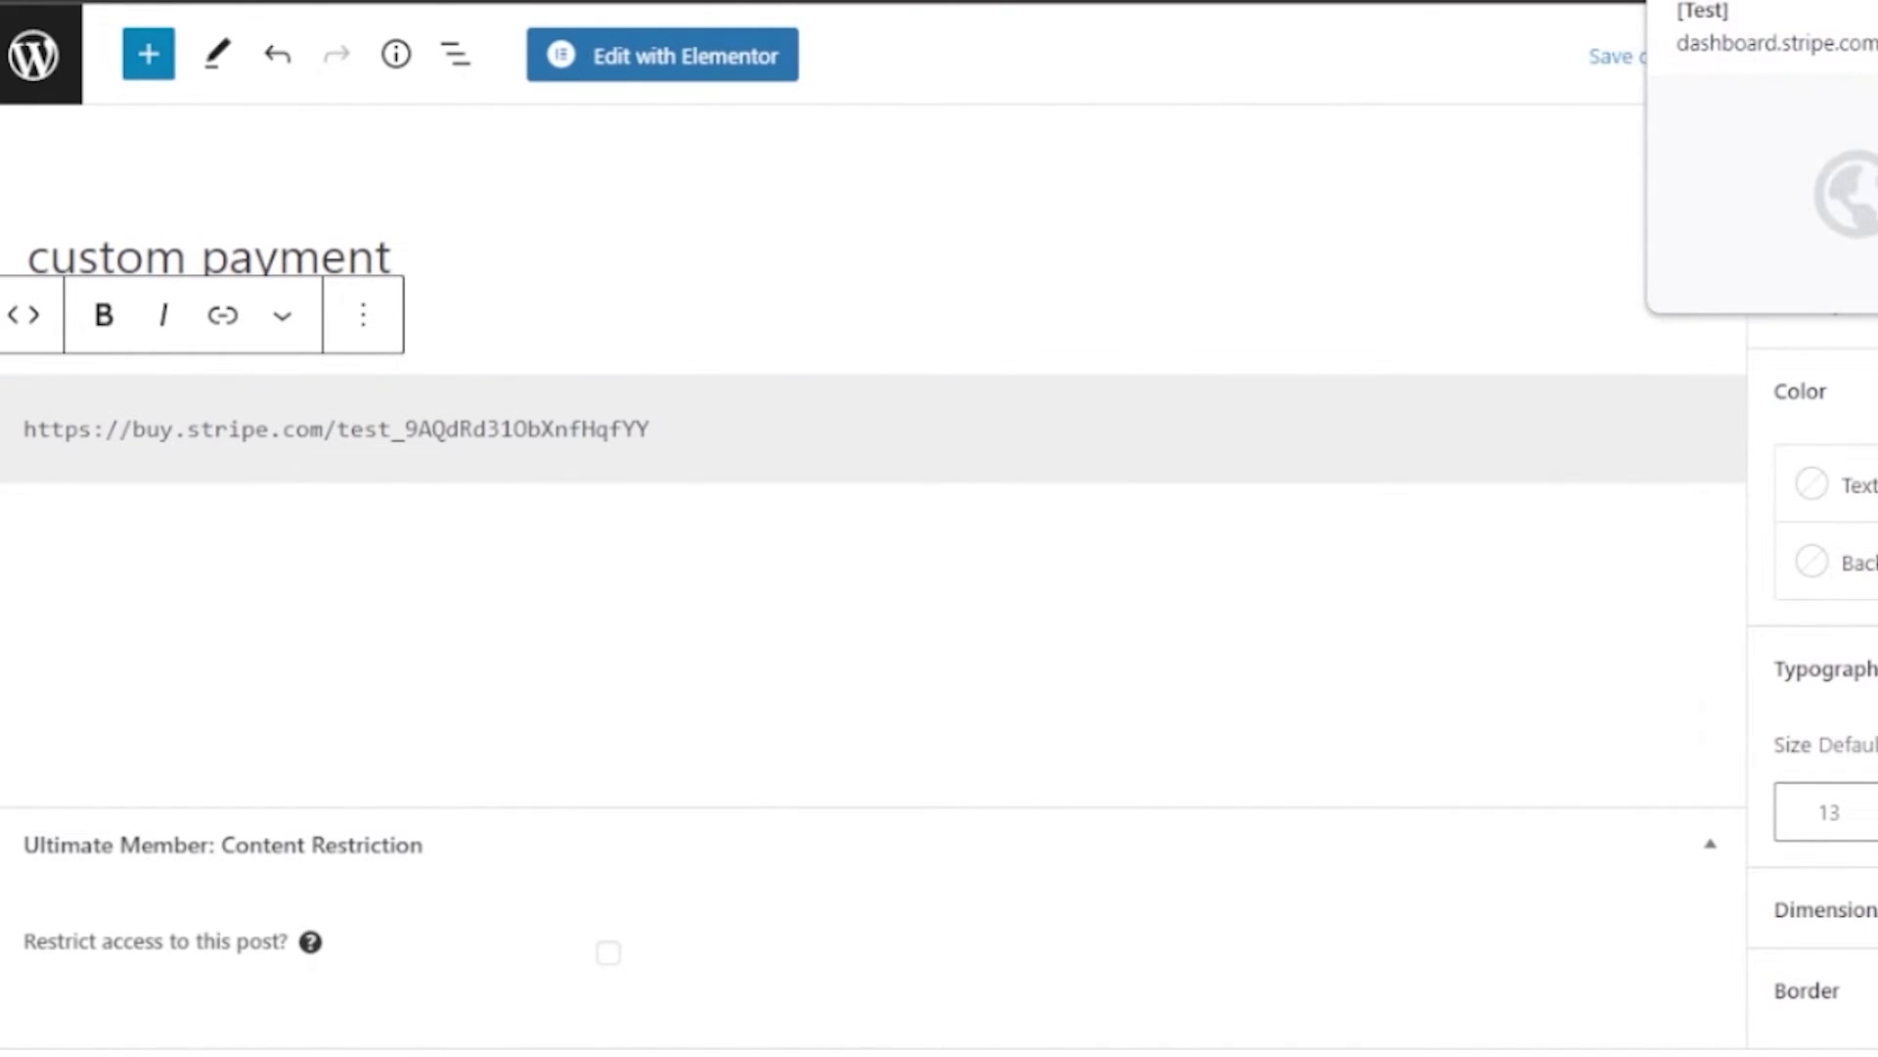
{"action": "left_click", "coordinate": [1663, 2]}
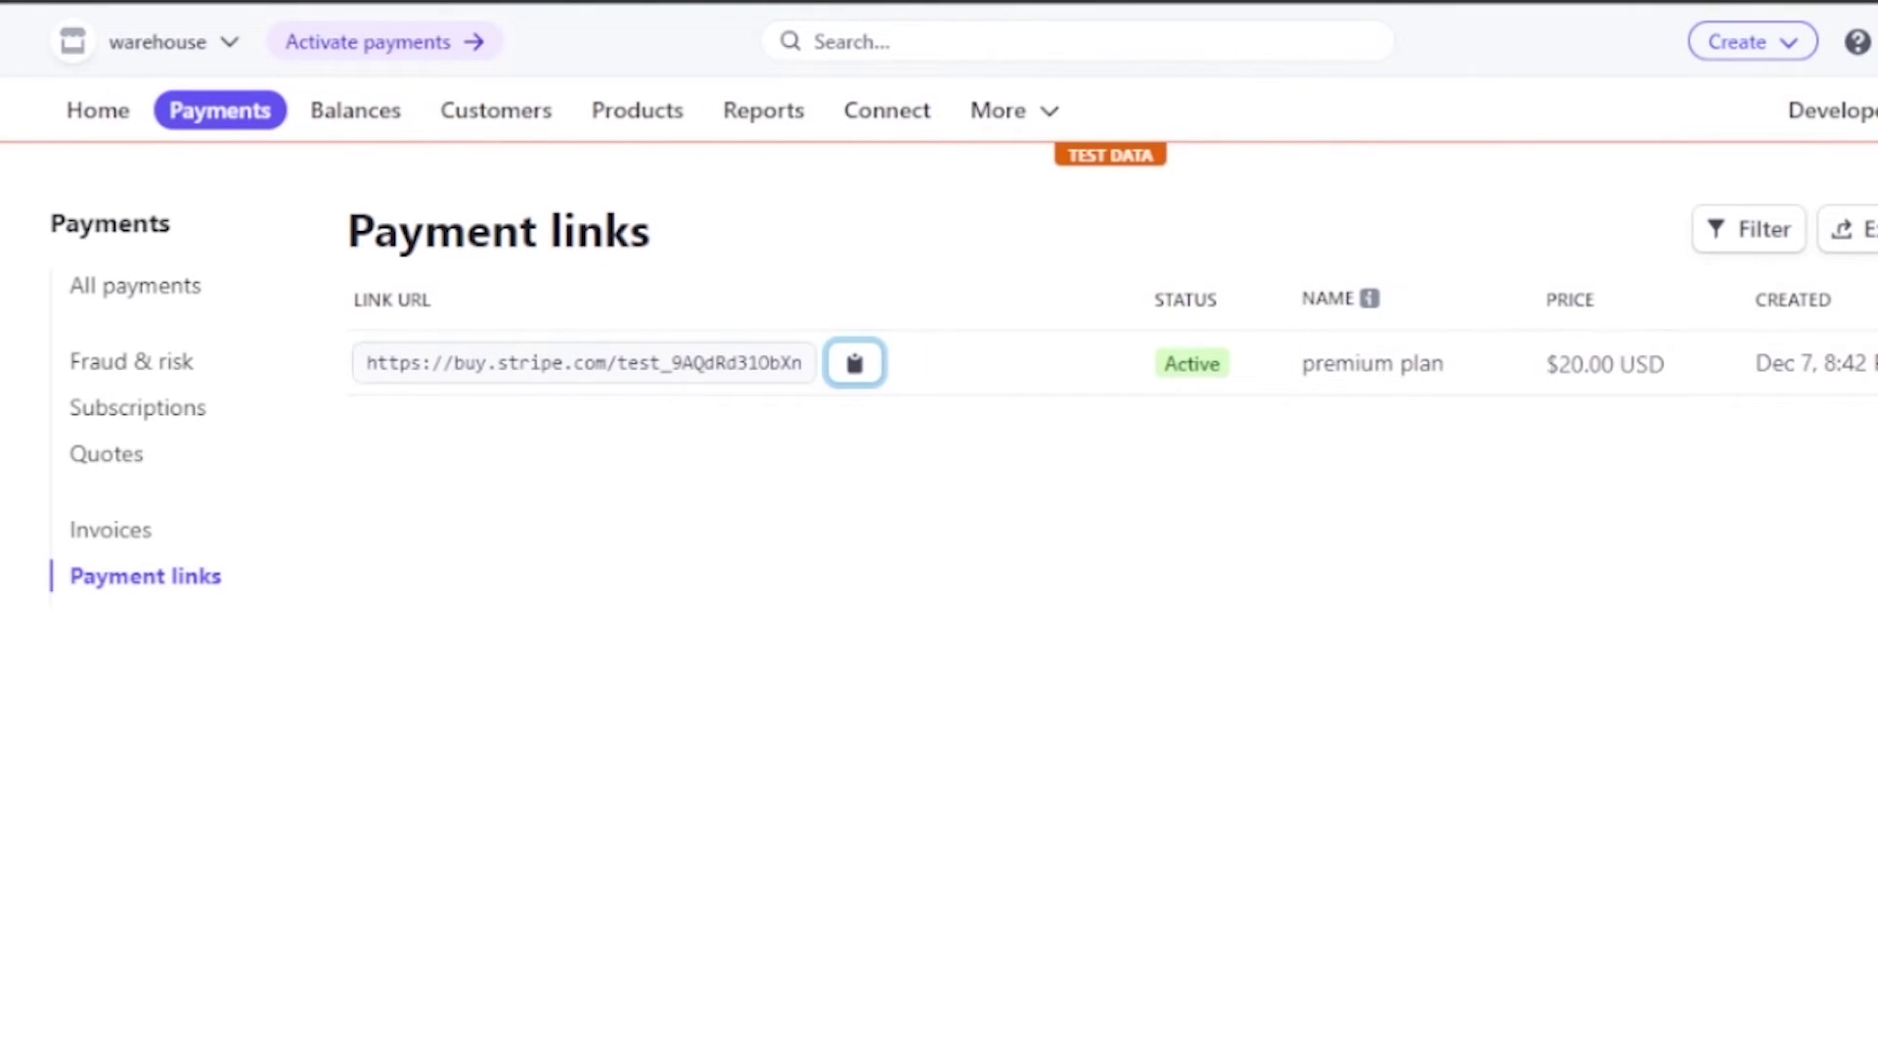
{"action": "left_click", "coordinate": [1526, 5]}
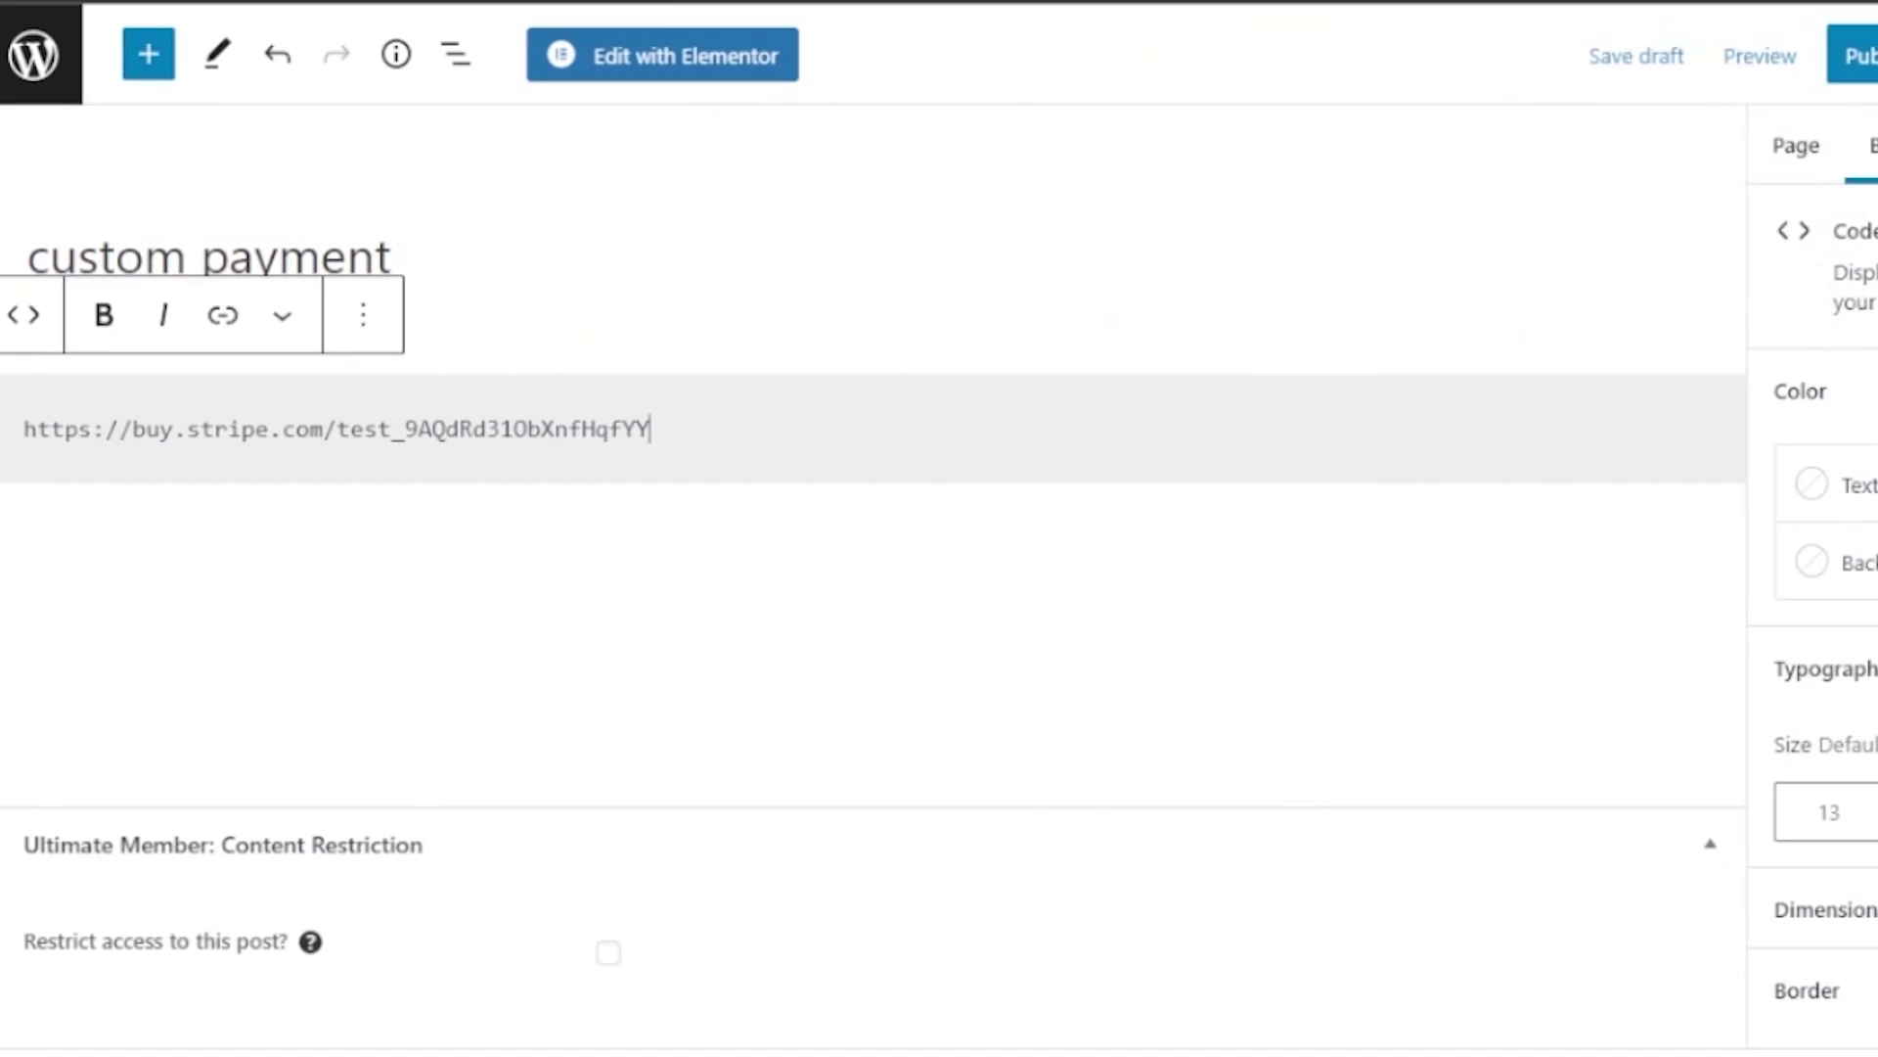